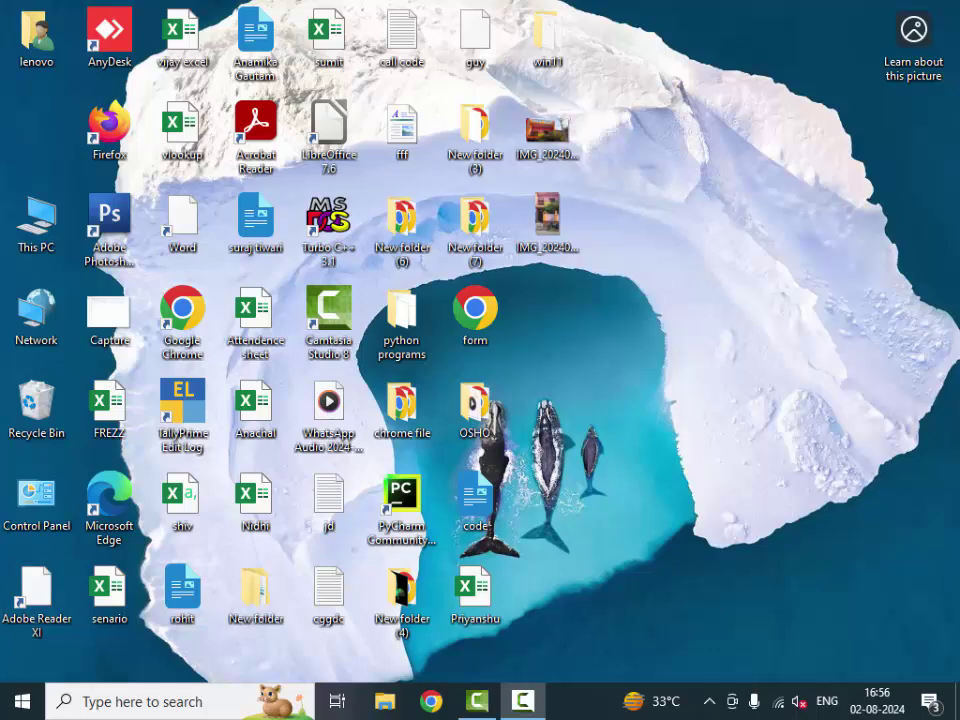
# Step: Refresh the desktop several times, then launch Microsoft Access from the Start menu
pyautogui.rightClick(670, 115)
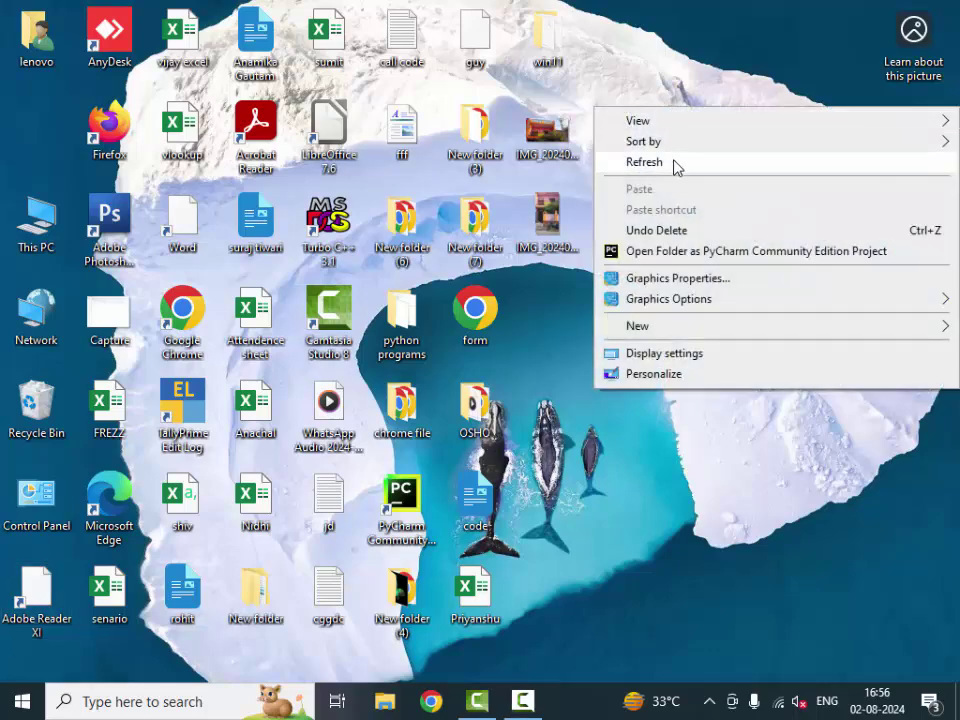
pyautogui.click(692, 160)
pyautogui.rightClick(697, 160)
pyautogui.click(711, 210)
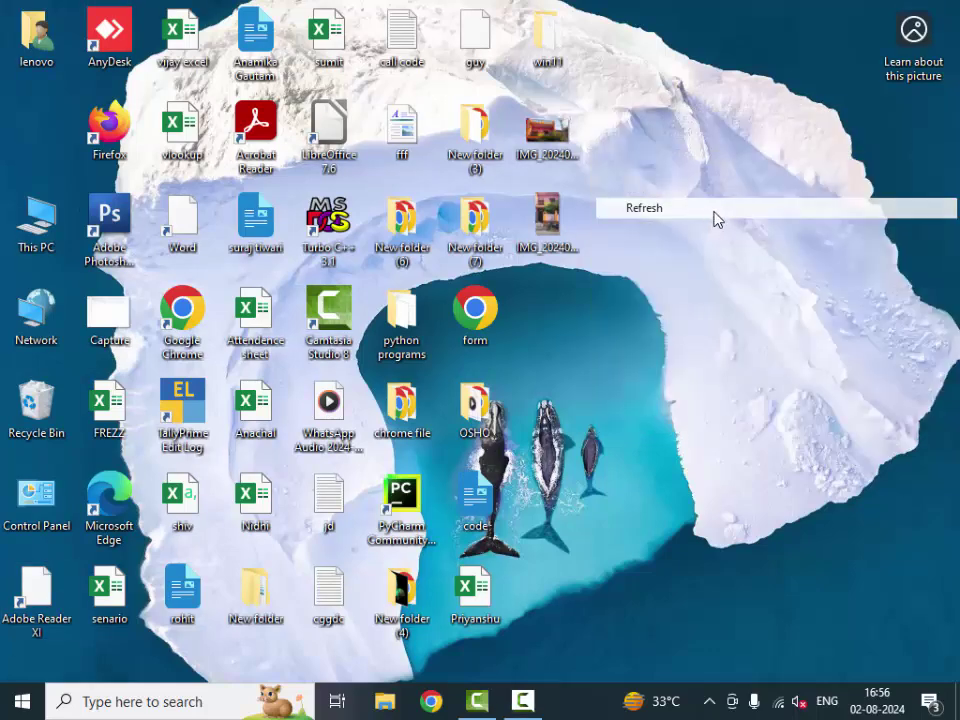
pyautogui.rightClick(698, 140)
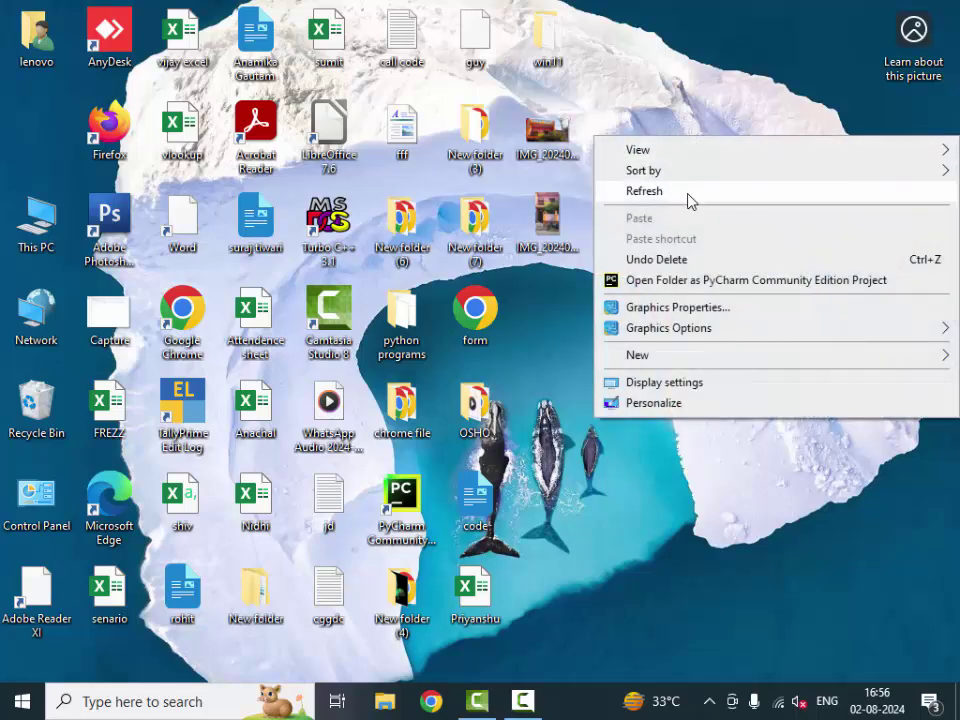
pyautogui.click(690, 191)
pyautogui.rightClick(738, 118)
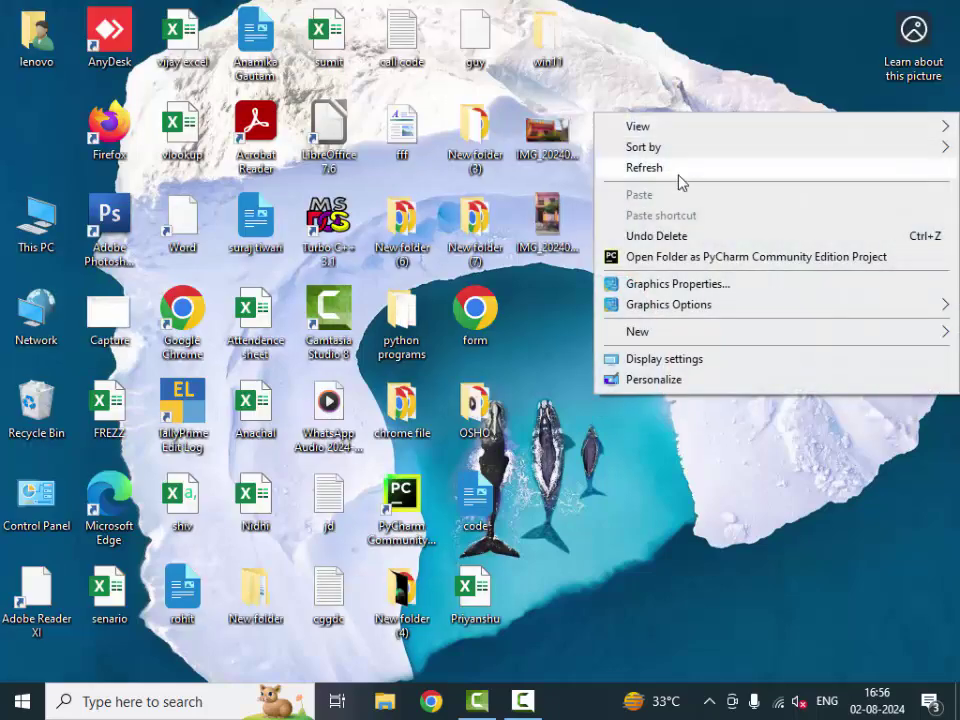
pyautogui.click(683, 168)
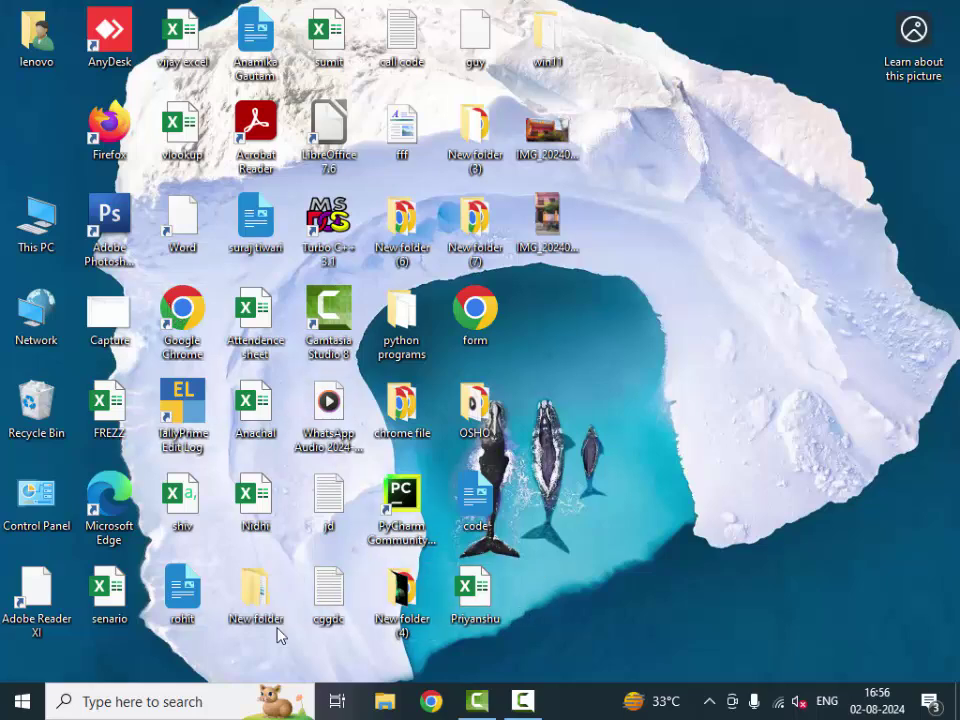
pyautogui.click(40, 706)
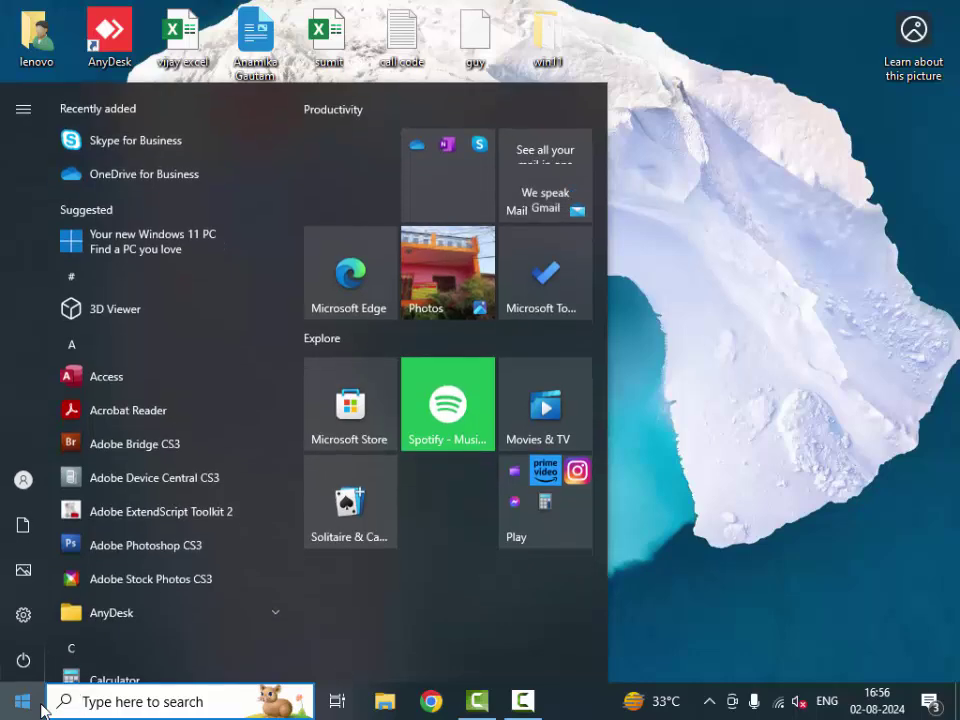
pyautogui.click(156, 386)
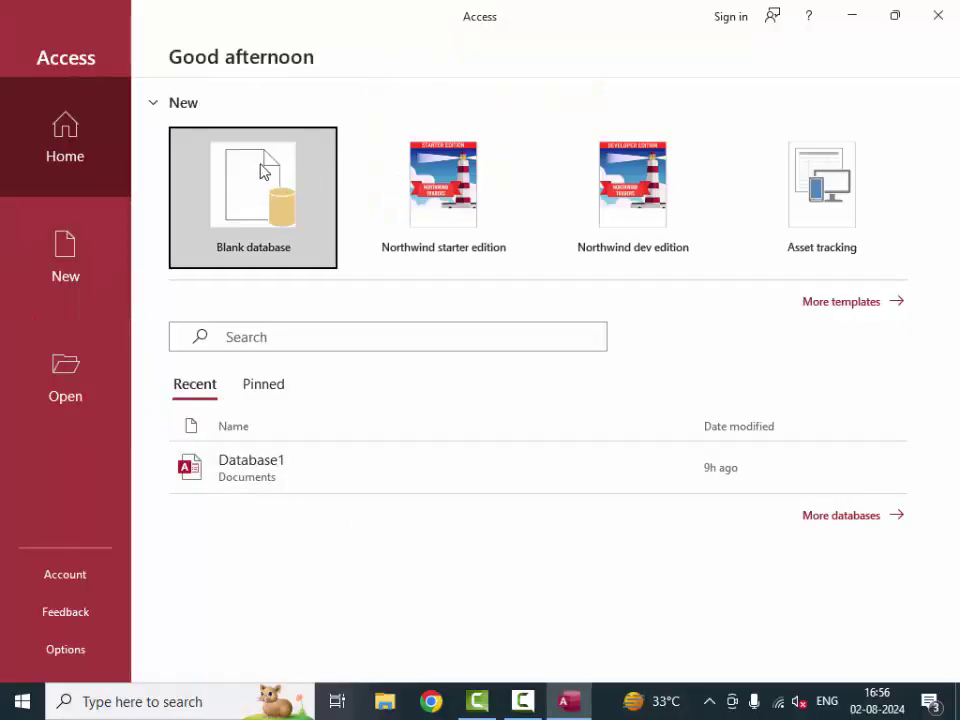
# Step: Create a blank database keeping the default name Database2
pyautogui.click(247, 199)
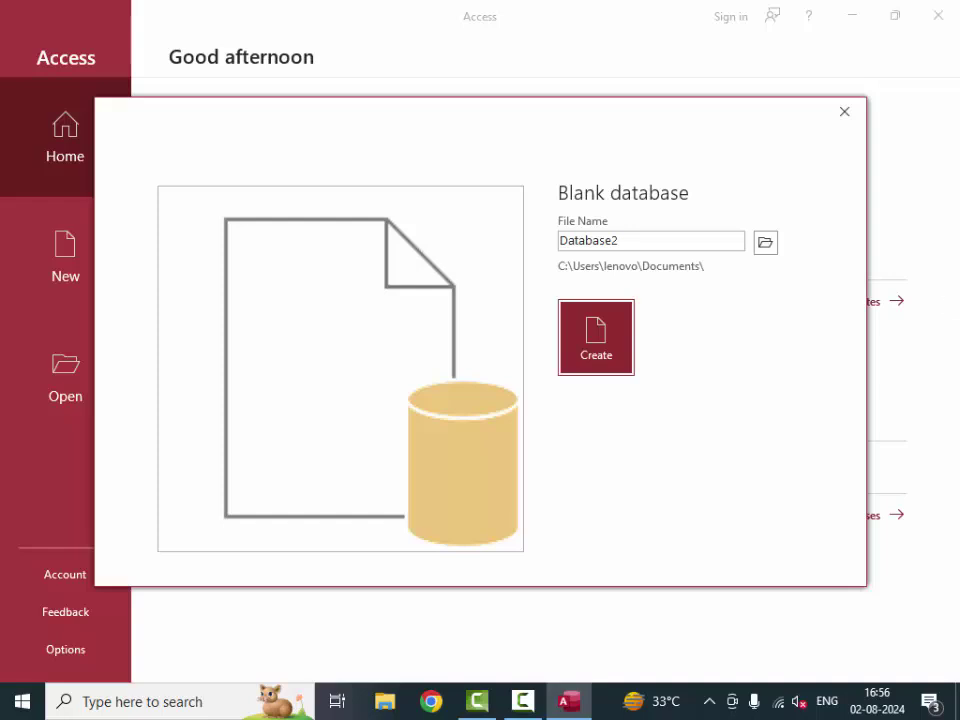
pyautogui.click(596, 337)
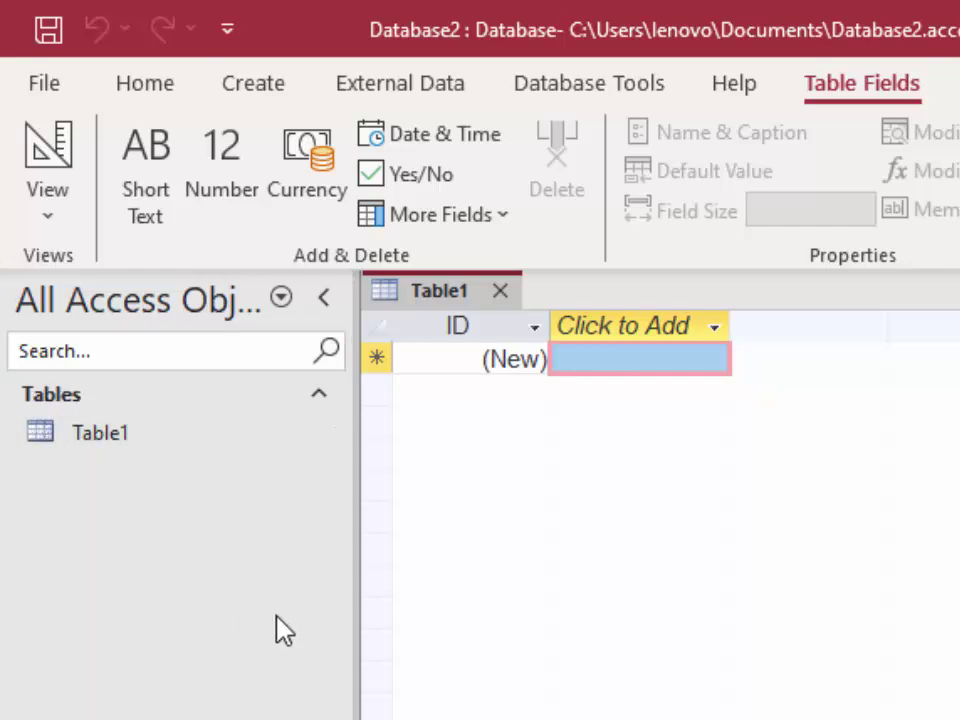
# Step: Switch Table1 to Design view, saving it under the name 'calculation'
pyautogui.click(45, 208)
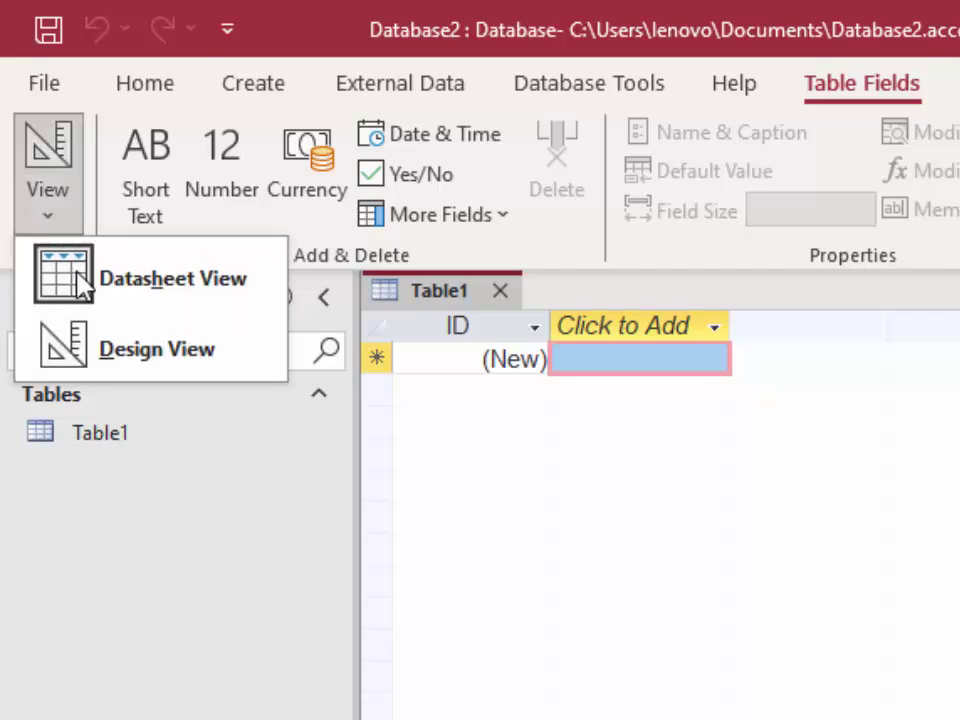
pyautogui.click(110, 350)
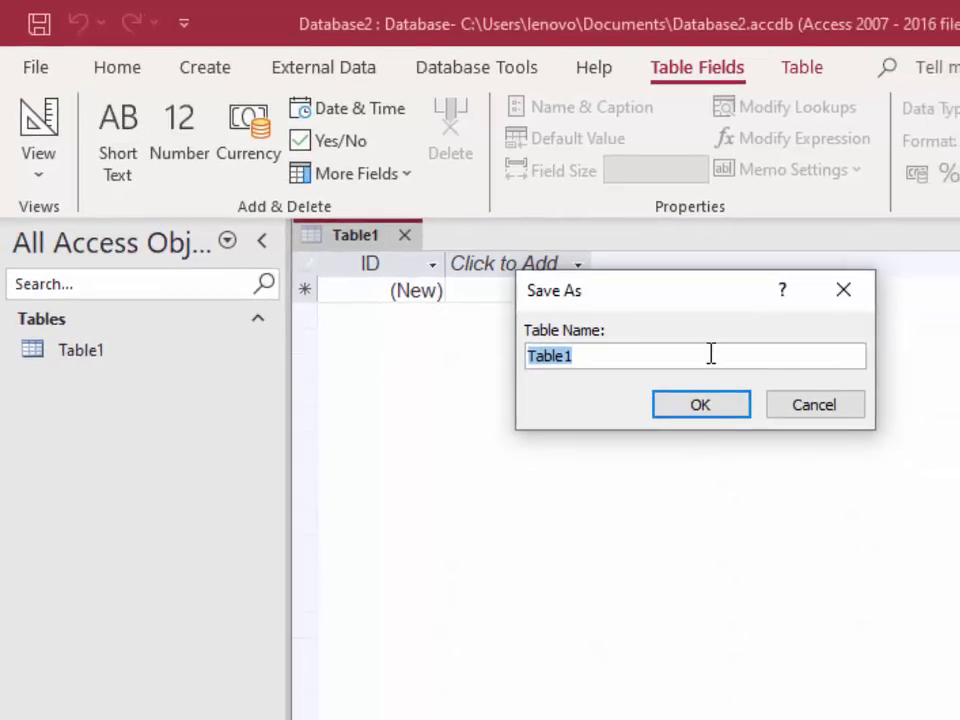
pyautogui.click(592, 356)
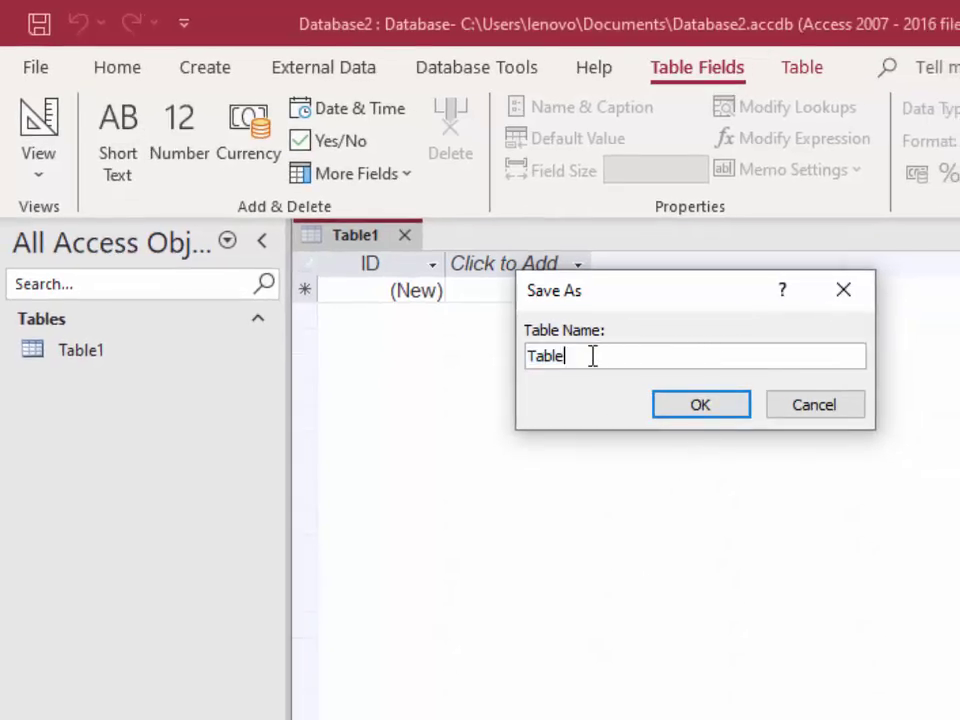
pyautogui.press('BackSpace')
pyautogui.press('BackSpace')
pyautogui.press('BackSpace')
pyautogui.write('lcul')
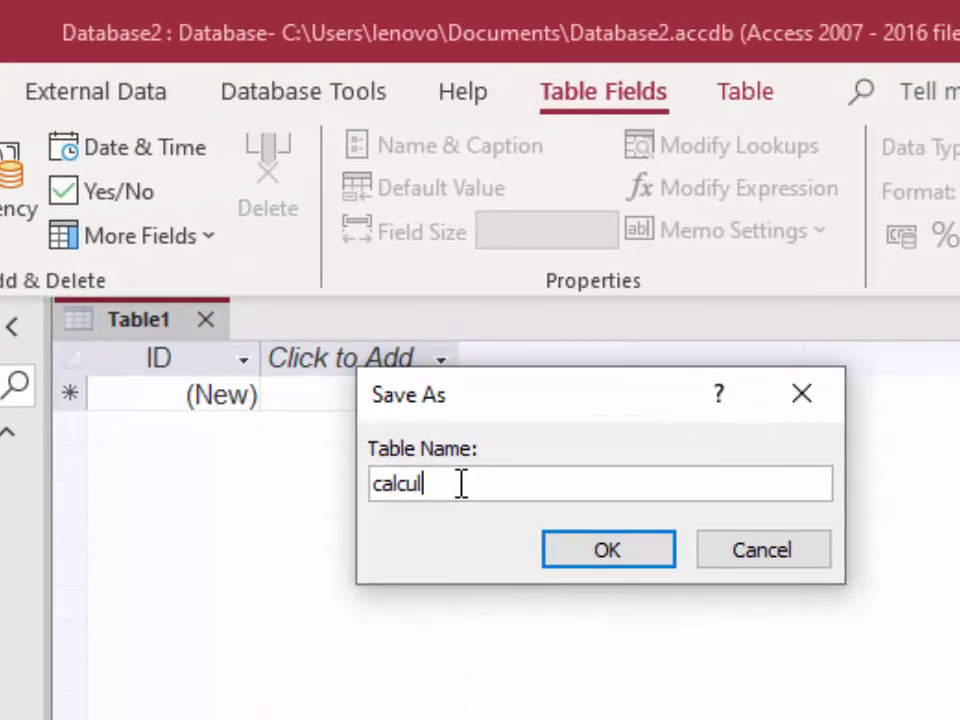
pyautogui.write('a')
pyautogui.write('t')
pyautogui.write('io')
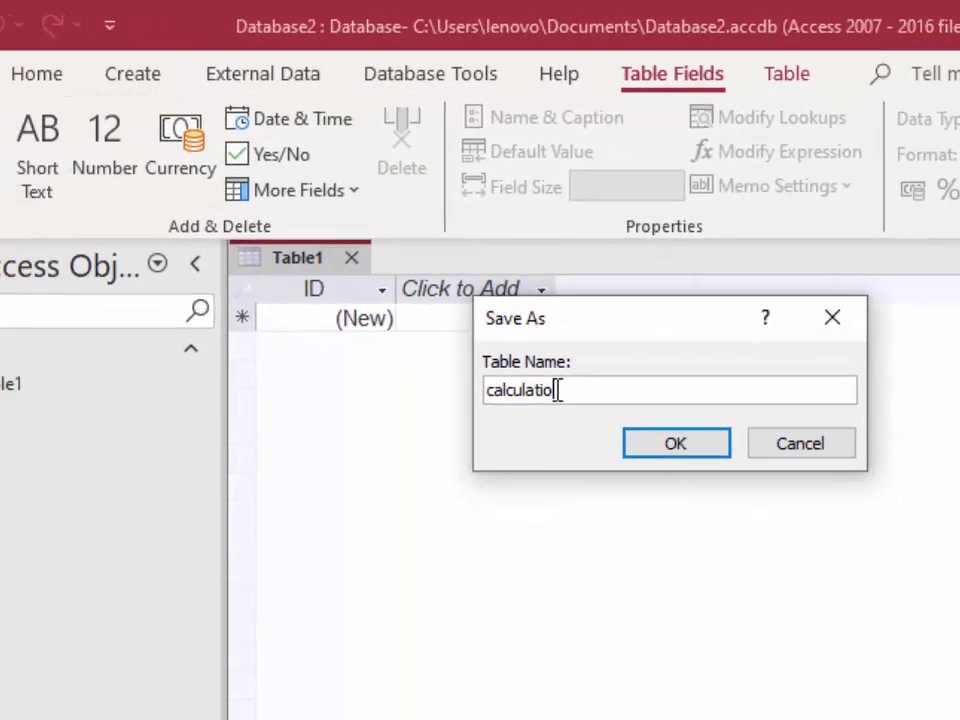
pyautogui.write('n')
pyautogui.press('Return')
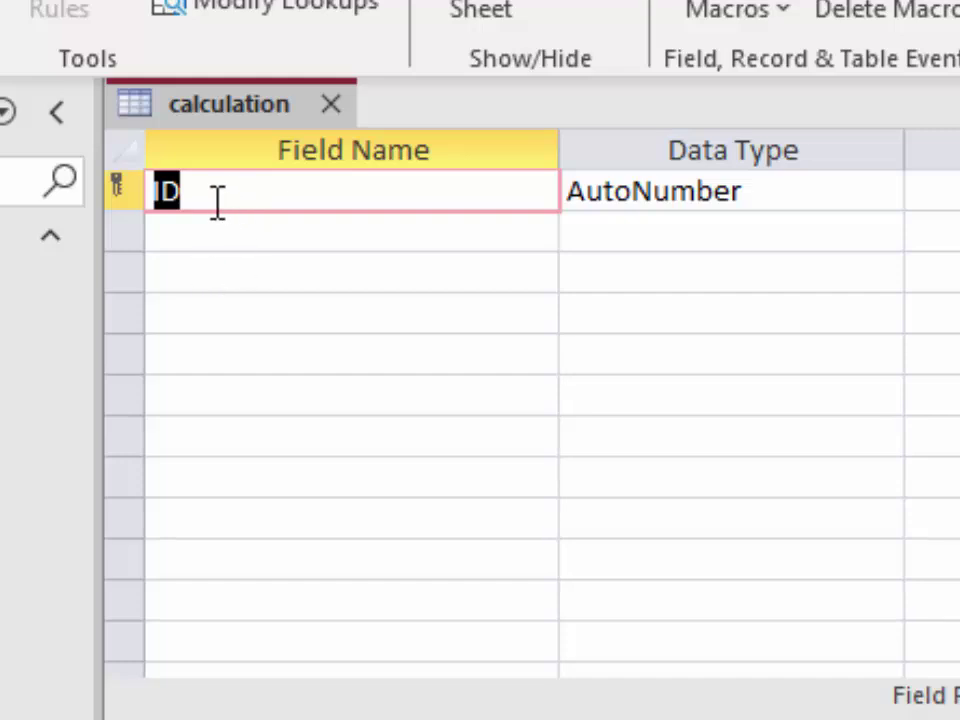
# Step: Delete the ID AutoNumber row from the calculation table design and confirm
pyautogui.click(215, 200)
pyautogui.moveTo(206, 200); pyautogui.dragTo(155, 191)
pyautogui.click(198, 242)
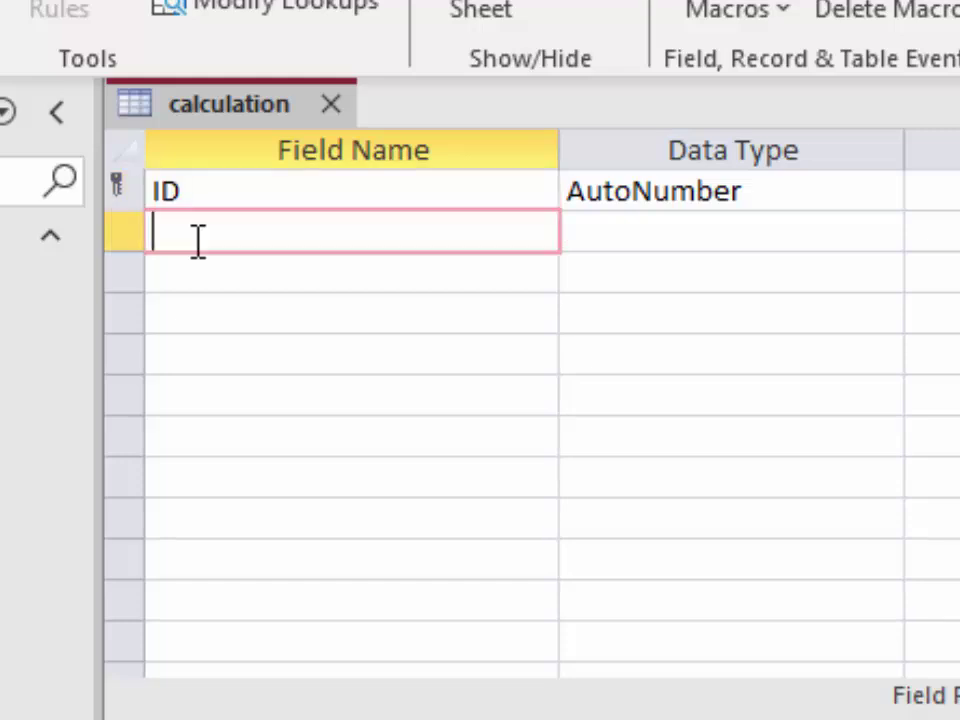
pyautogui.click(125, 180)
pyautogui.rightClick(125, 180)
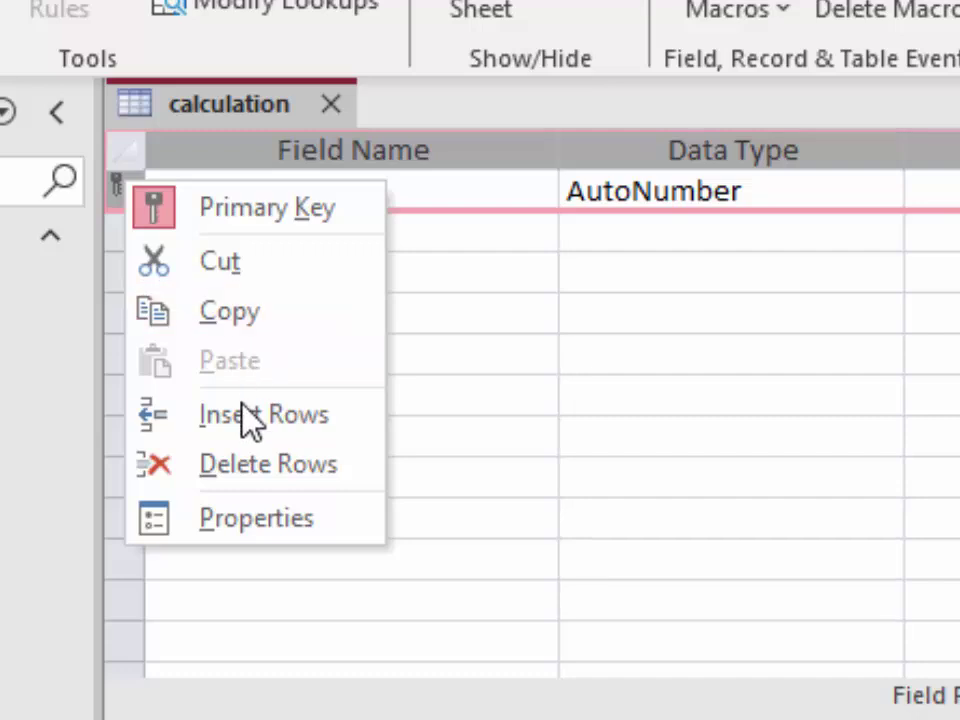
pyautogui.click(243, 478)
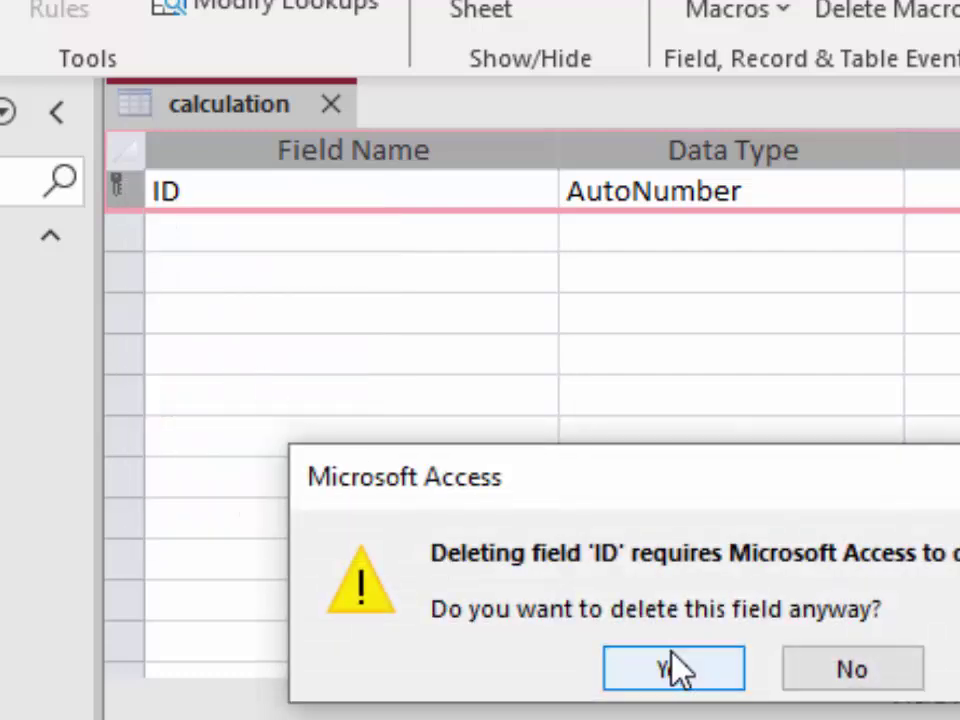
pyautogui.click(673, 668)
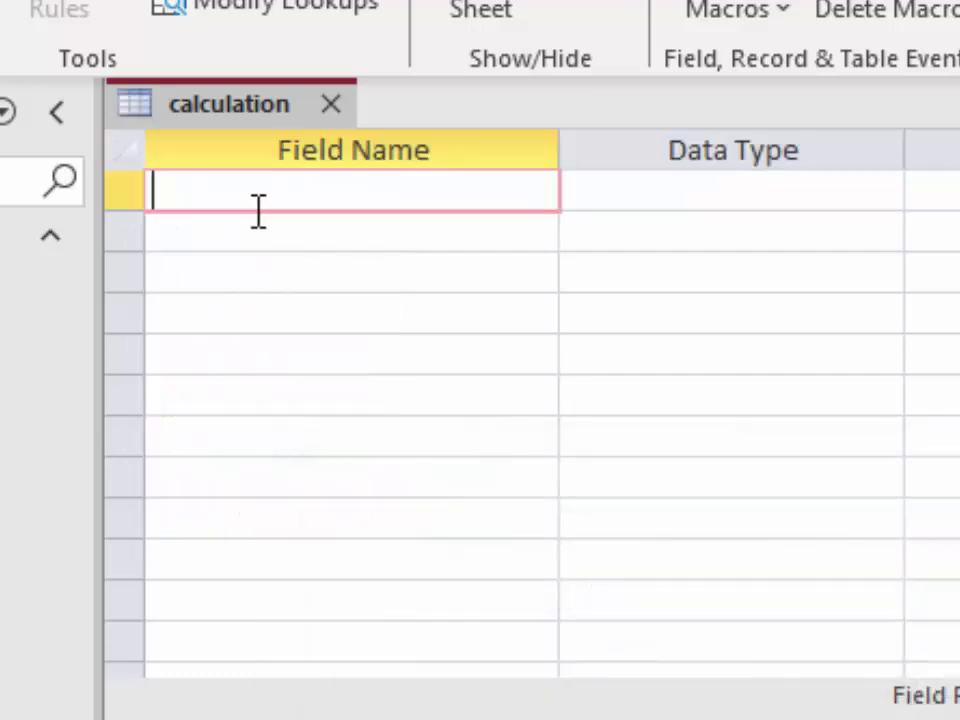
# Step: Add a Rate field of type Number with Double field size and Percent format
pyautogui.write('R')
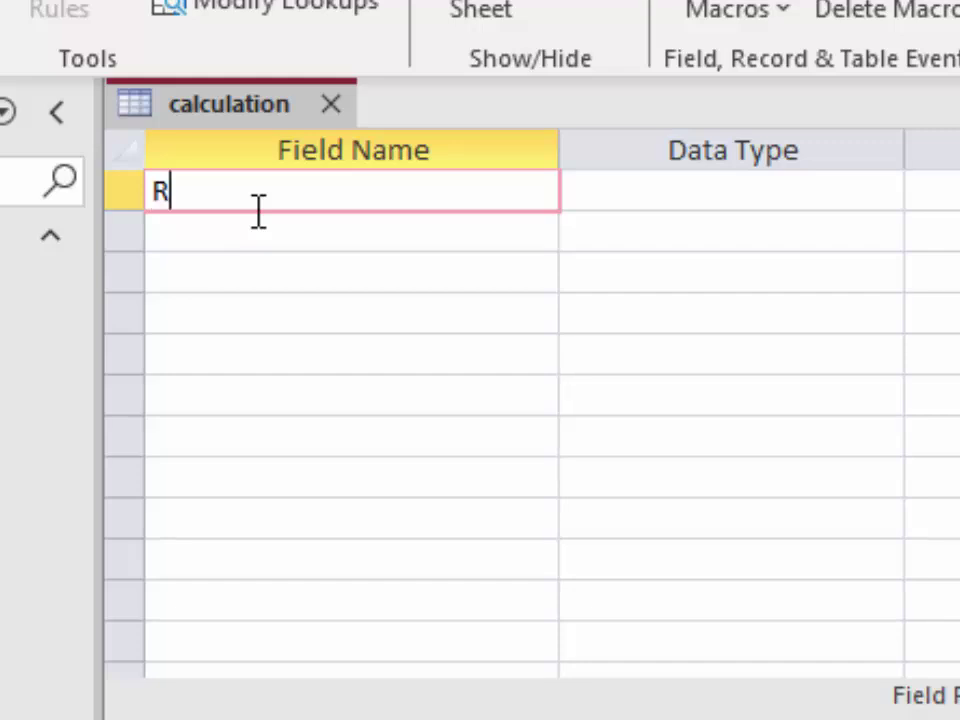
pyautogui.write('ate')
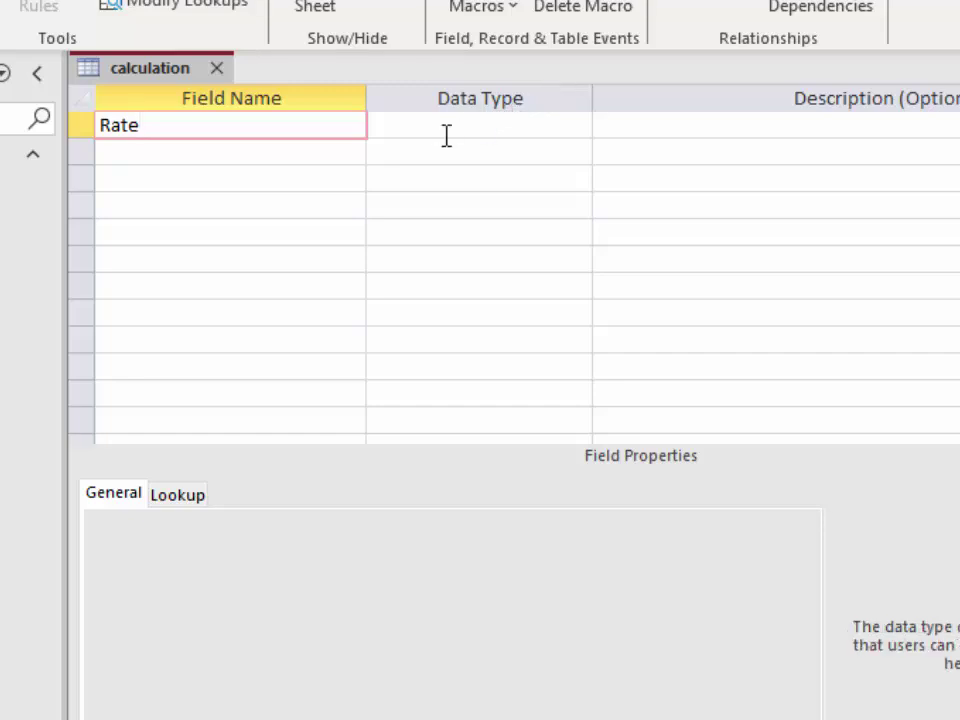
pyautogui.click(446, 133)
pyautogui.click(577, 124)
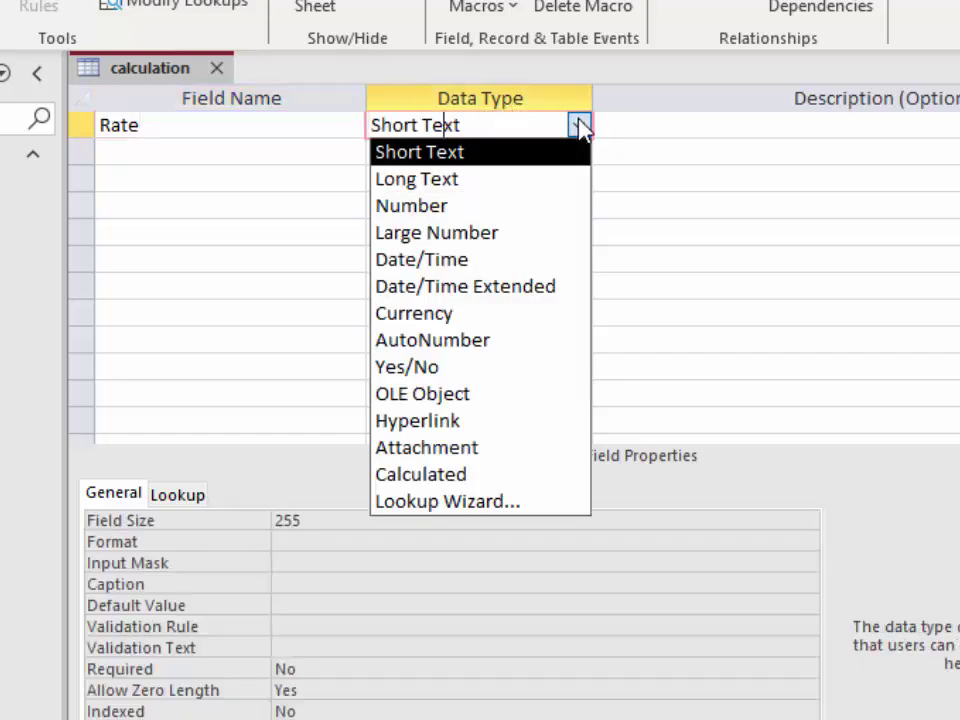
pyautogui.click(495, 208)
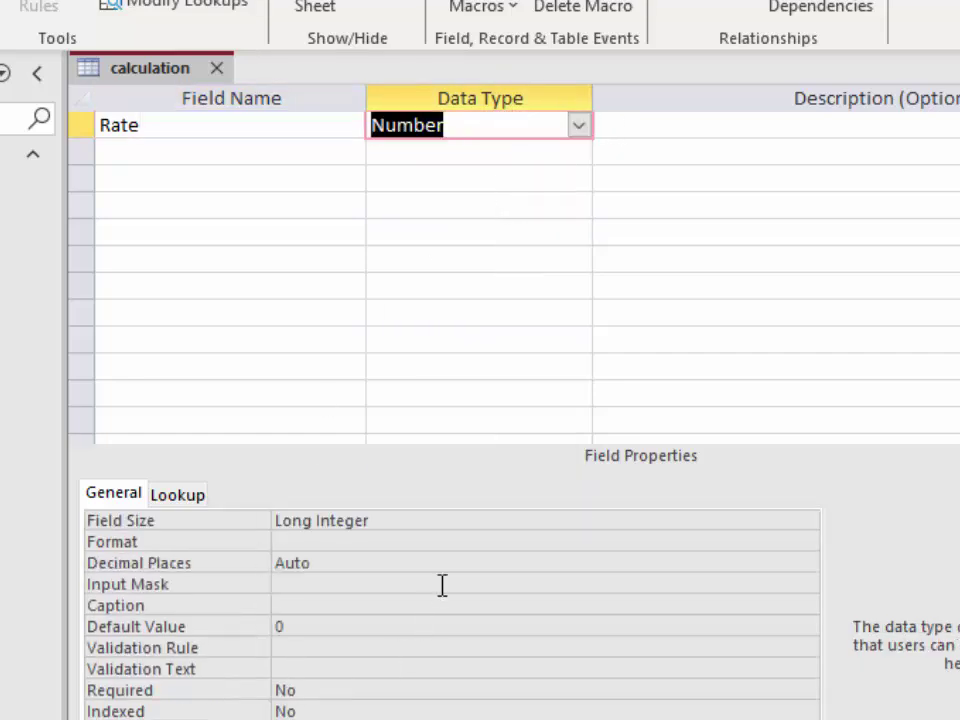
pyautogui.click(90, 519)
pyautogui.press('BackSpace')
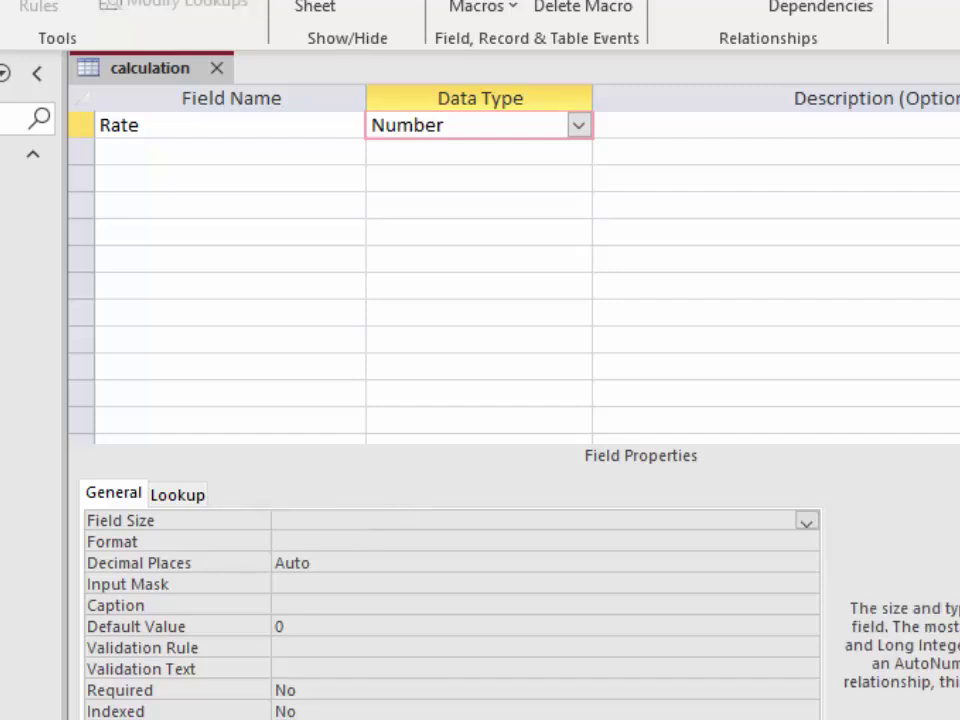
pyautogui.write('double')
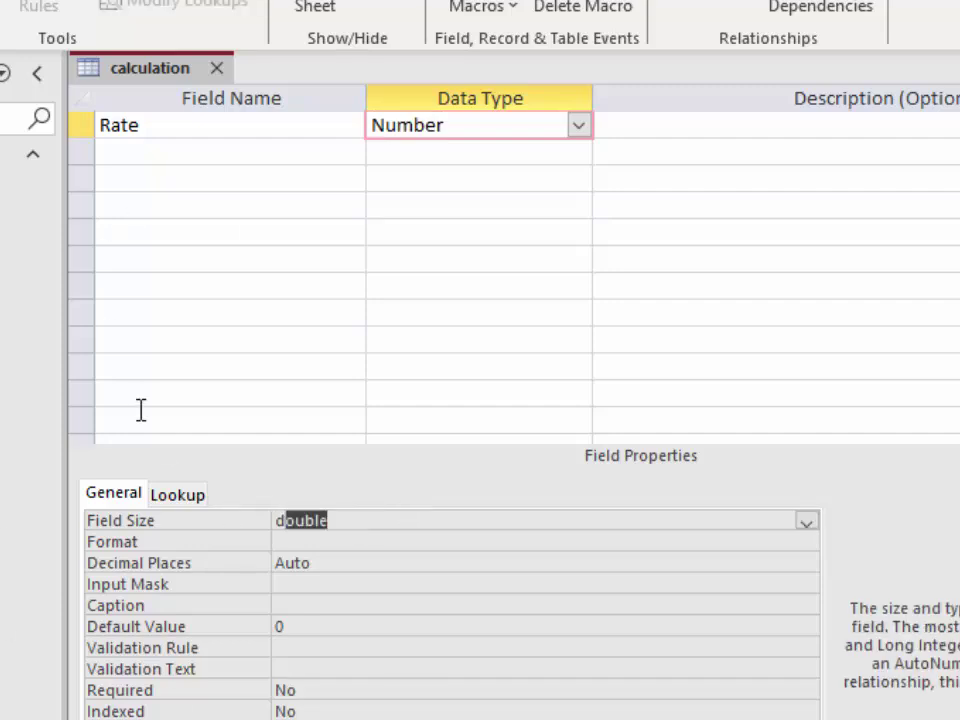
pyautogui.click(321, 544)
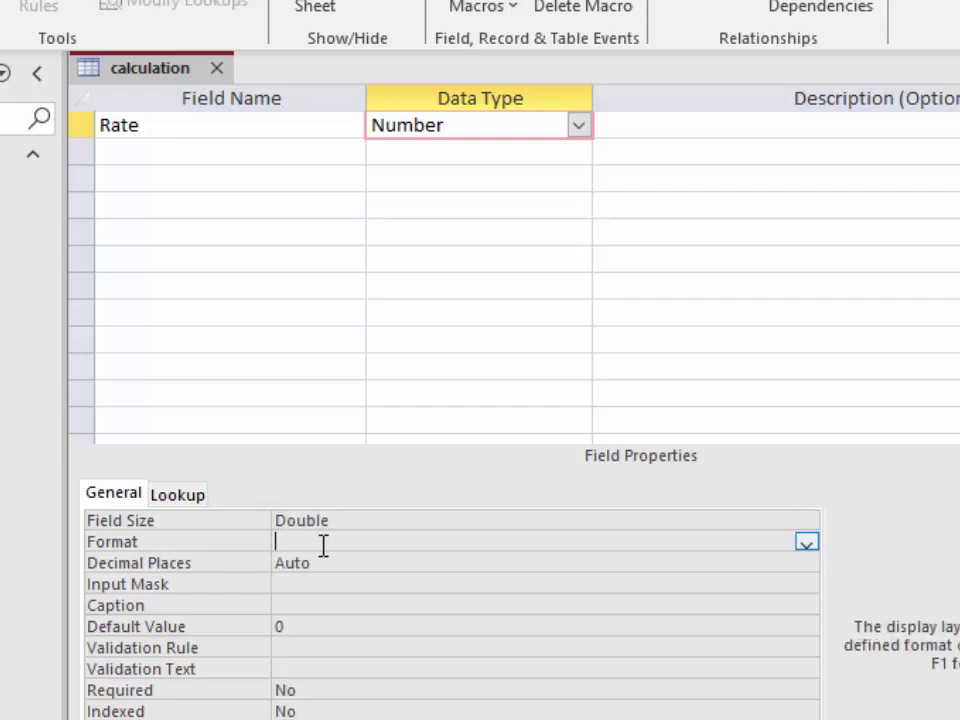
pyautogui.click(808, 545)
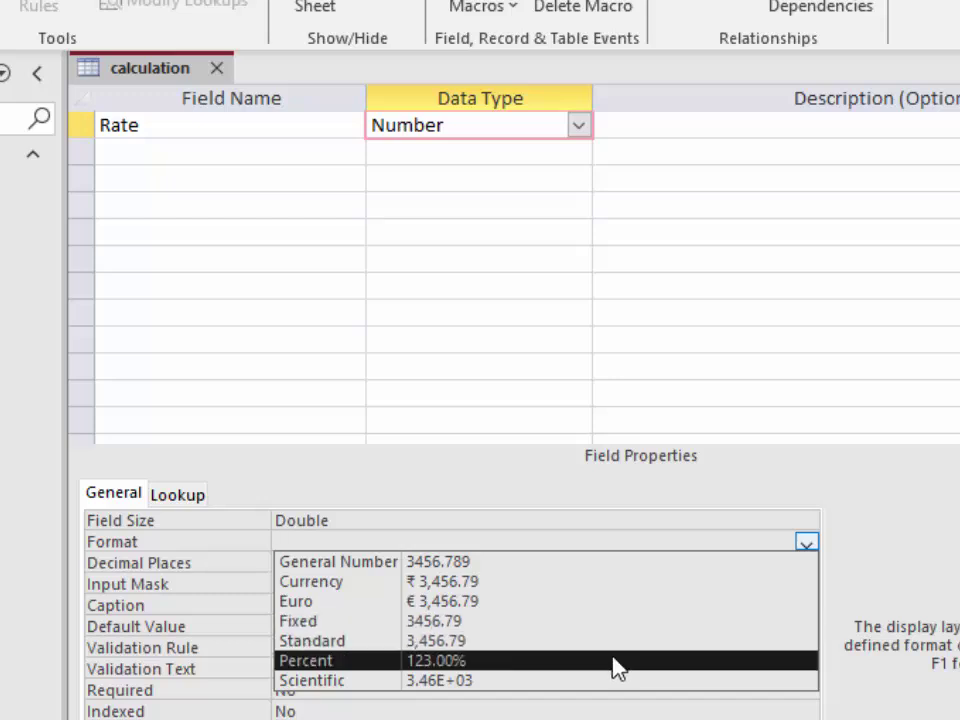
pyautogui.click(617, 661)
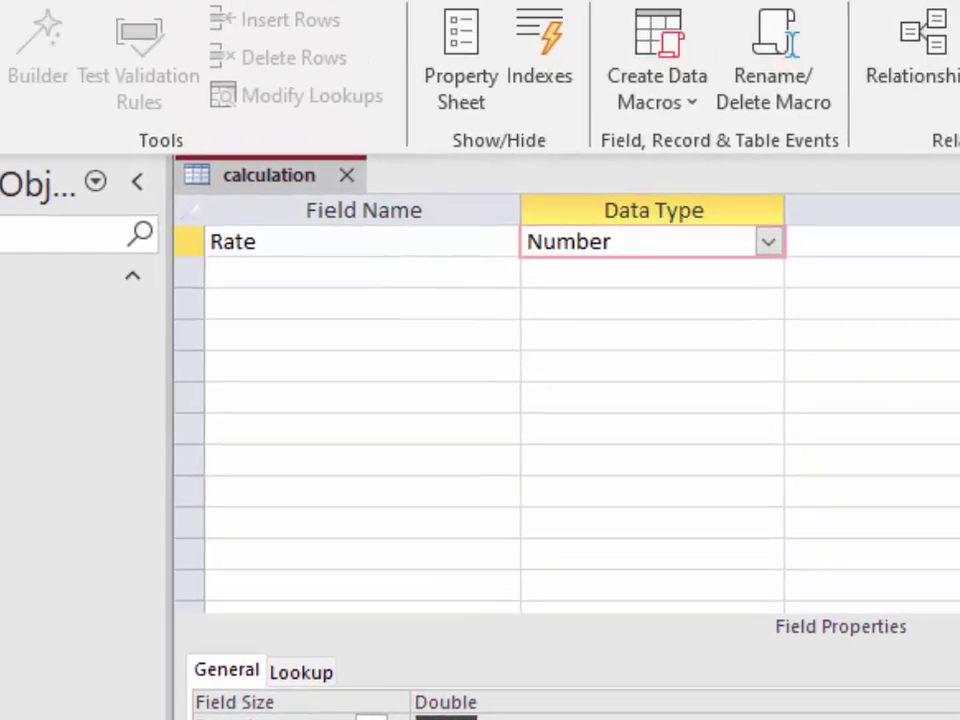
# Step: Add an Nper field below Rate as Number with Double field size
pyautogui.click(299, 373)
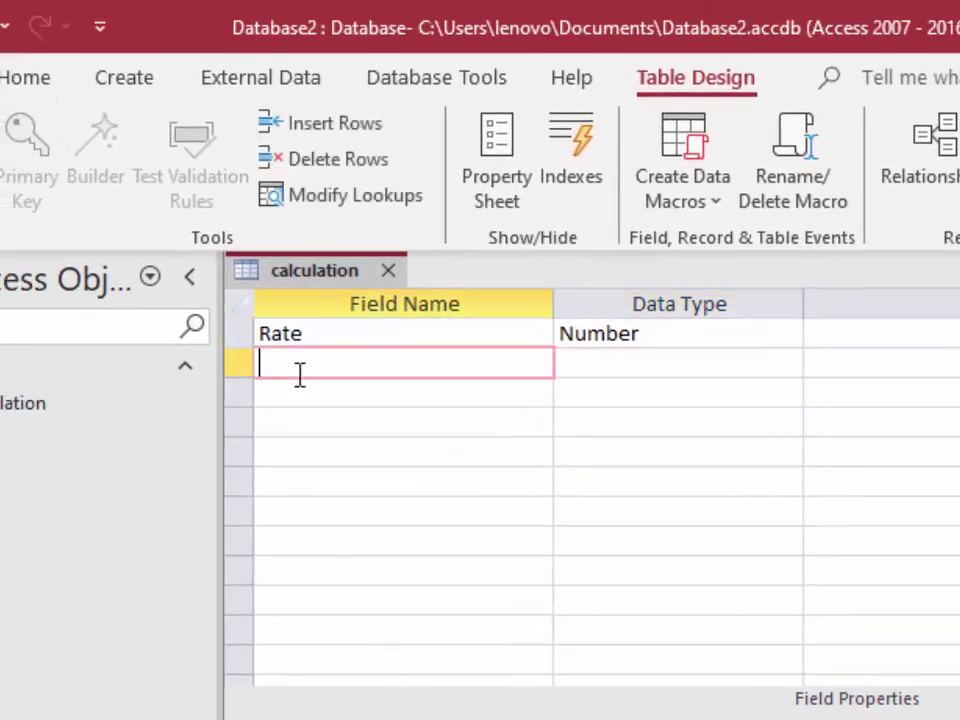
pyautogui.write('N')
pyautogui.write('per')
pyautogui.press('Tab')
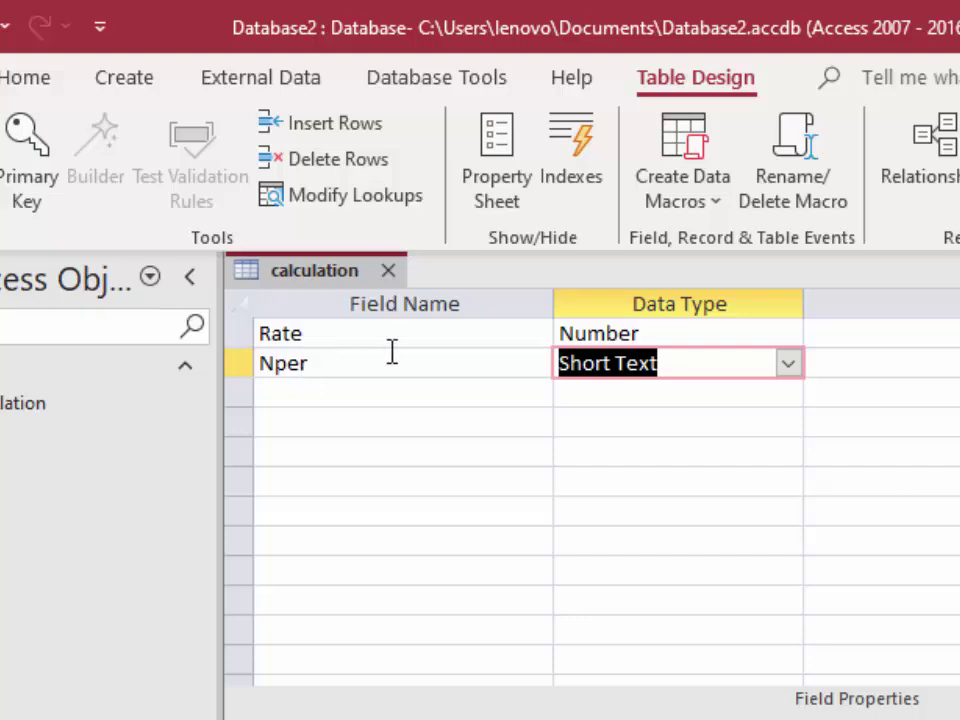
pyautogui.click(788, 364)
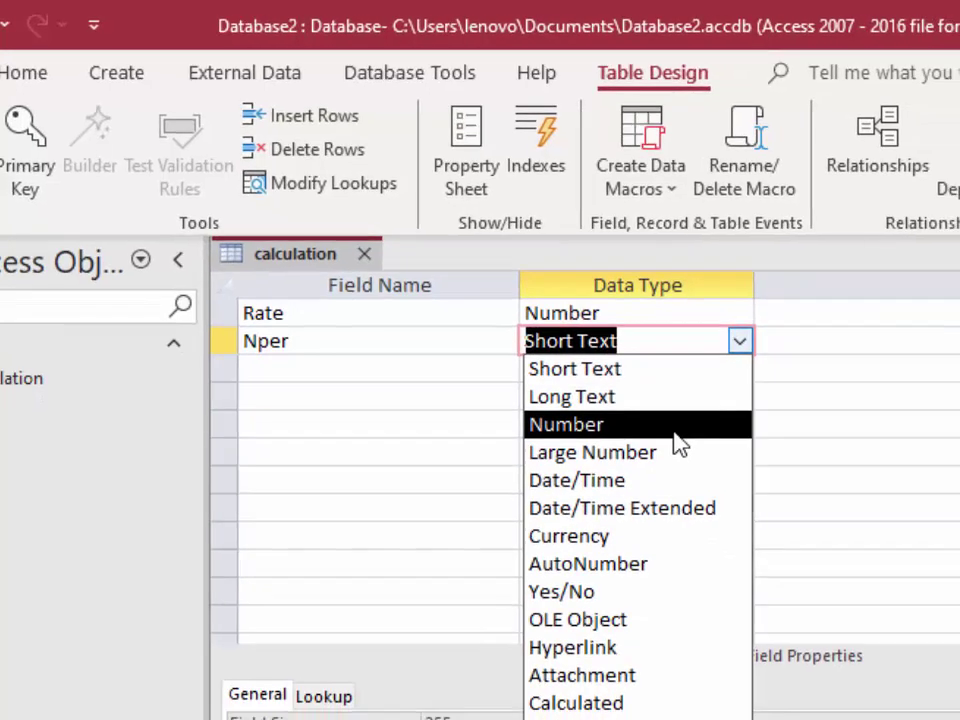
pyautogui.click(674, 433)
pyautogui.click(478, 645)
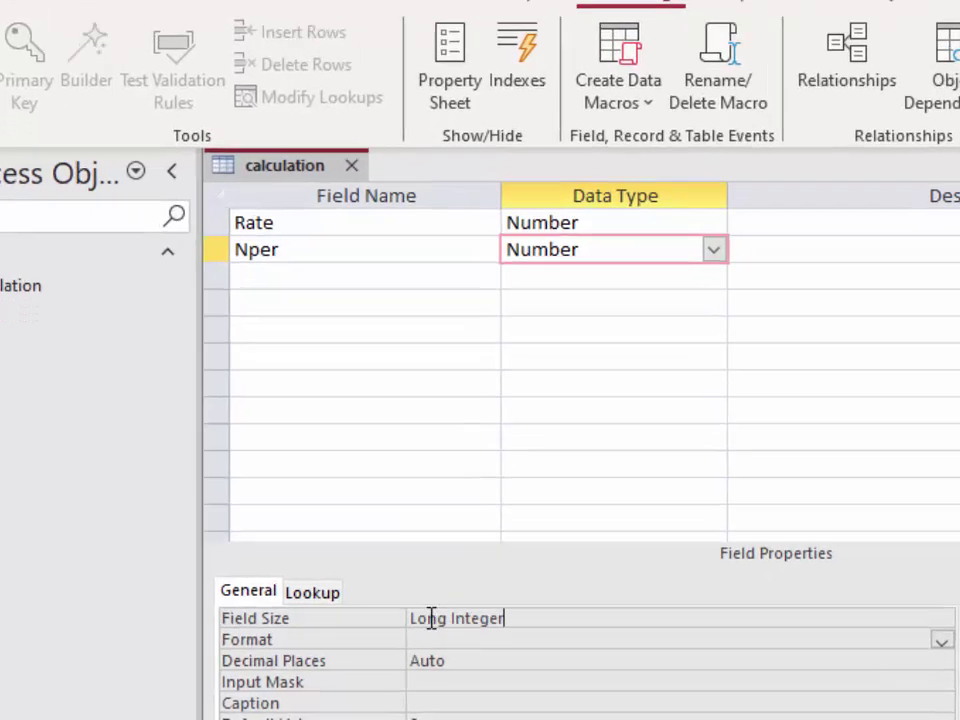
pyautogui.moveTo(455, 628); pyautogui.dragTo(368, 630)
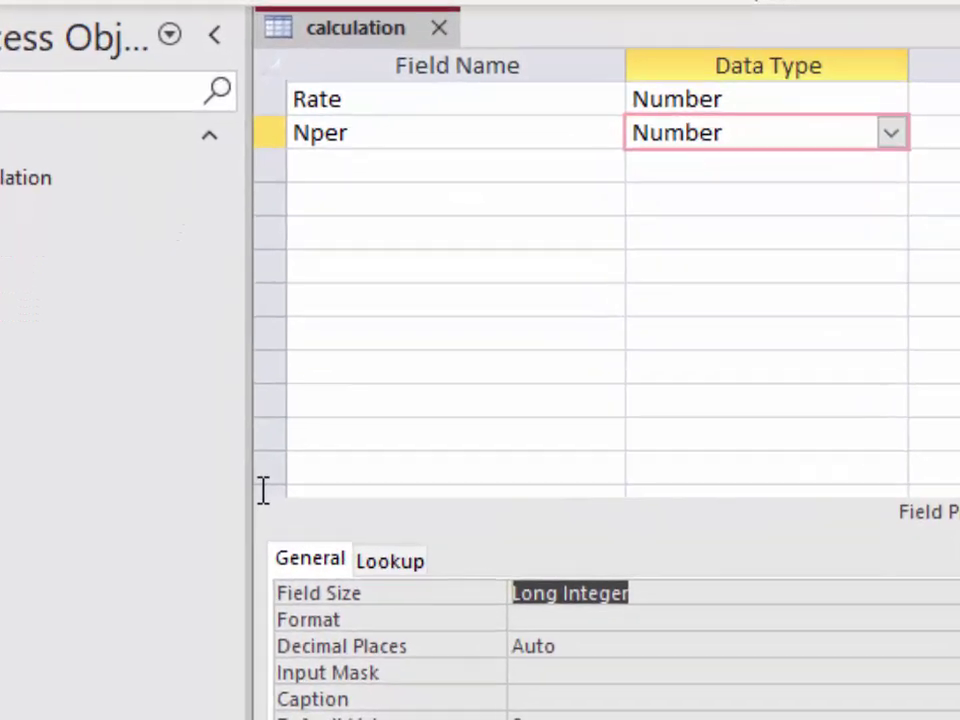
pyautogui.press('BackSpace')
pyautogui.write('double')
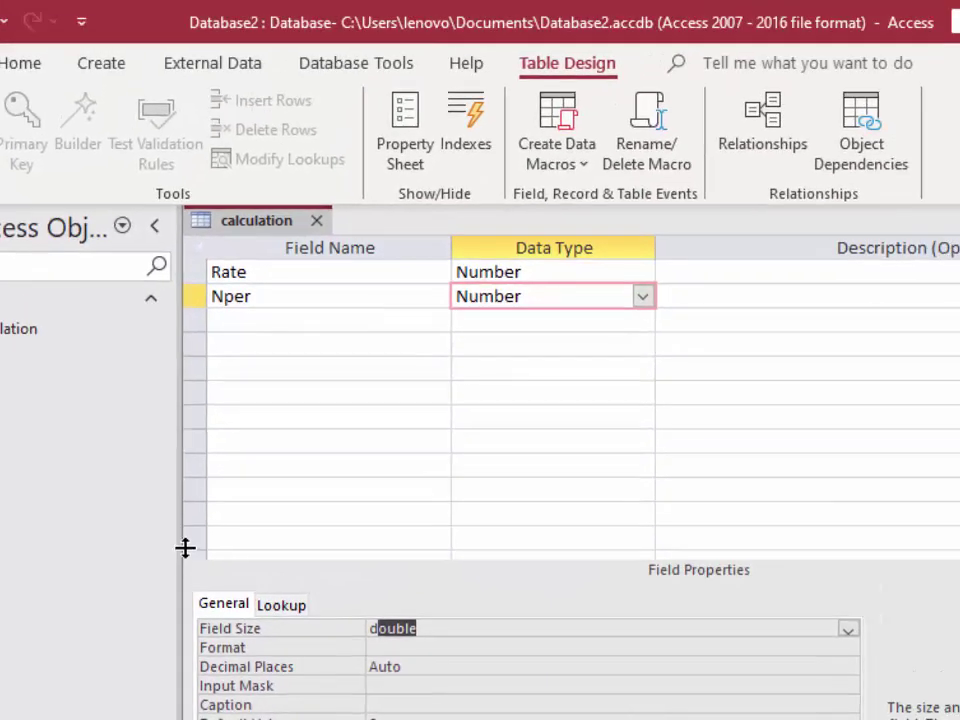
pyautogui.click(242, 314)
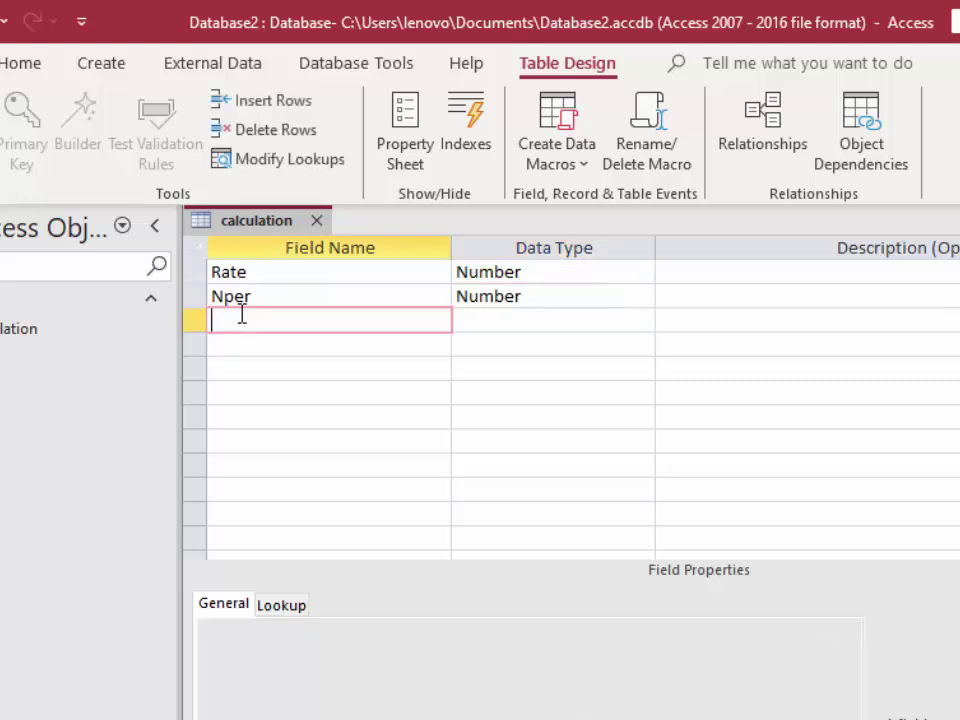
# Step: Add Pmt and Pv fields, both with the Currency data type
pyautogui.write('Pmt')
pyautogui.click(501, 296)
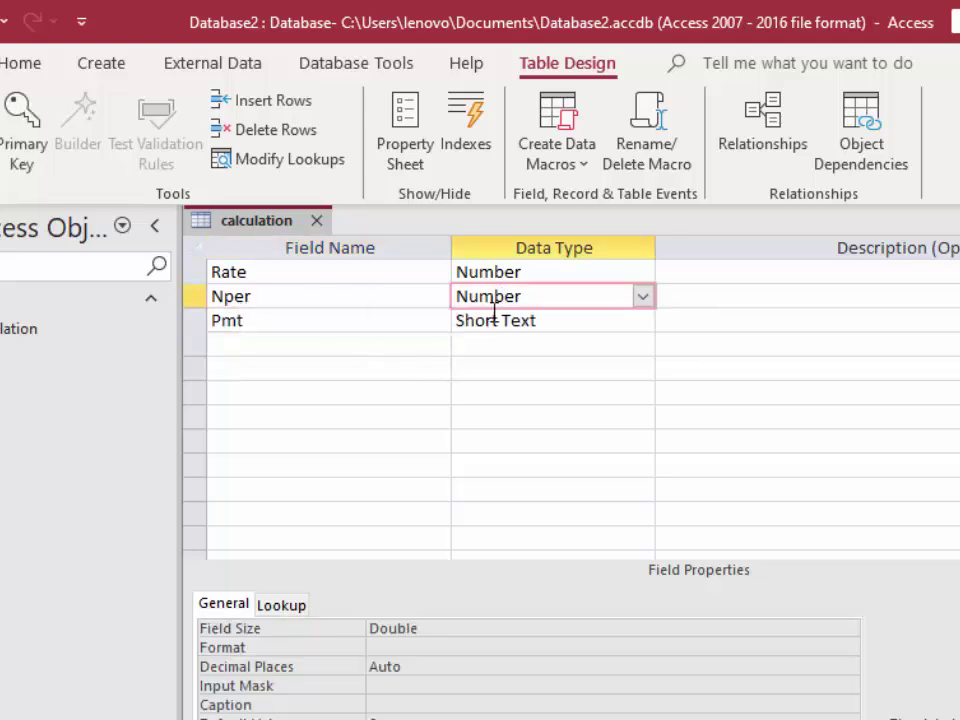
pyautogui.click(548, 320)
pyautogui.click(642, 320)
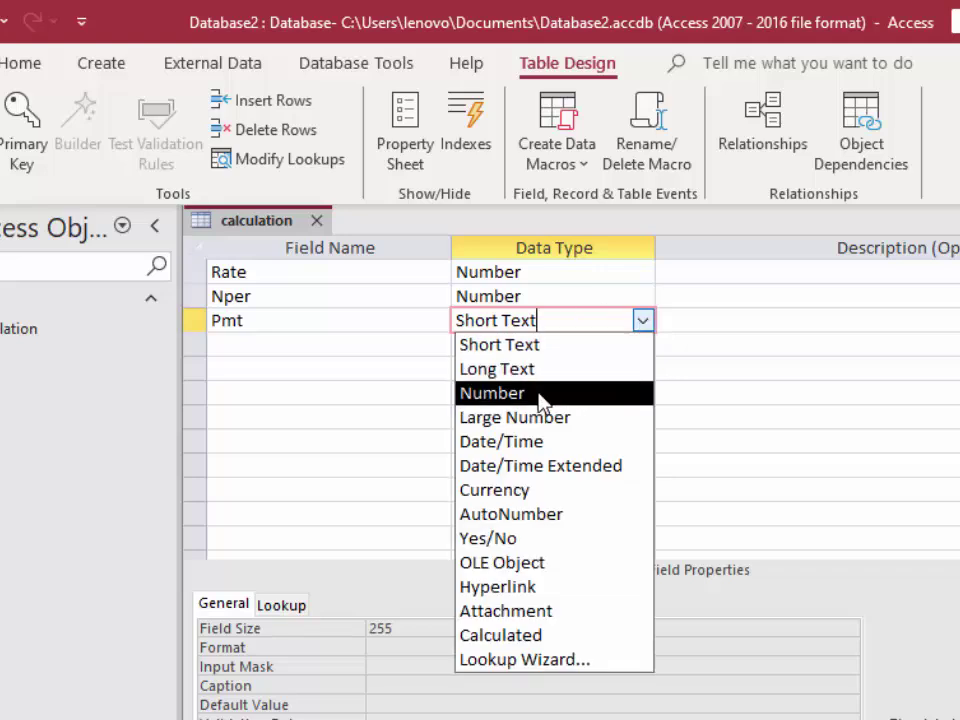
pyautogui.click(524, 490)
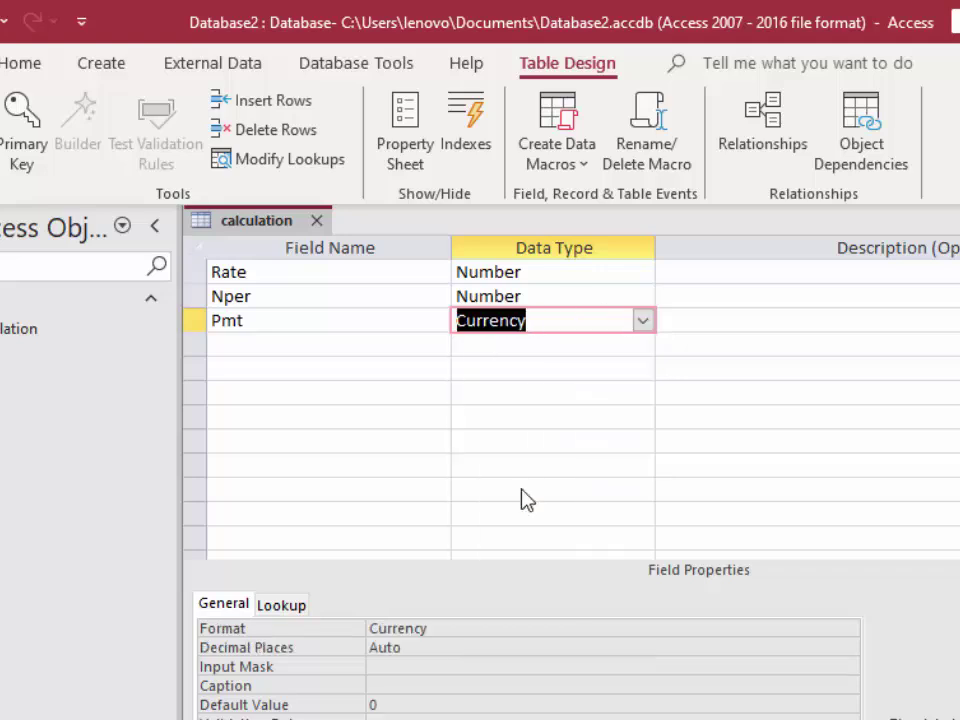
pyautogui.click(269, 343)
pyautogui.write('Pv')
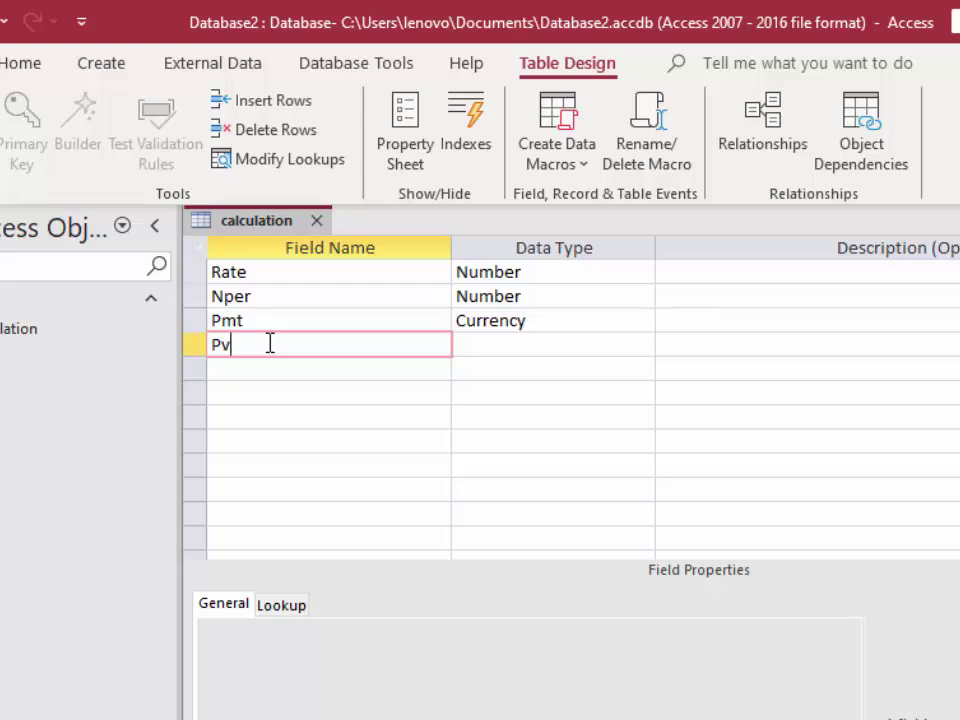
pyautogui.click(521, 347)
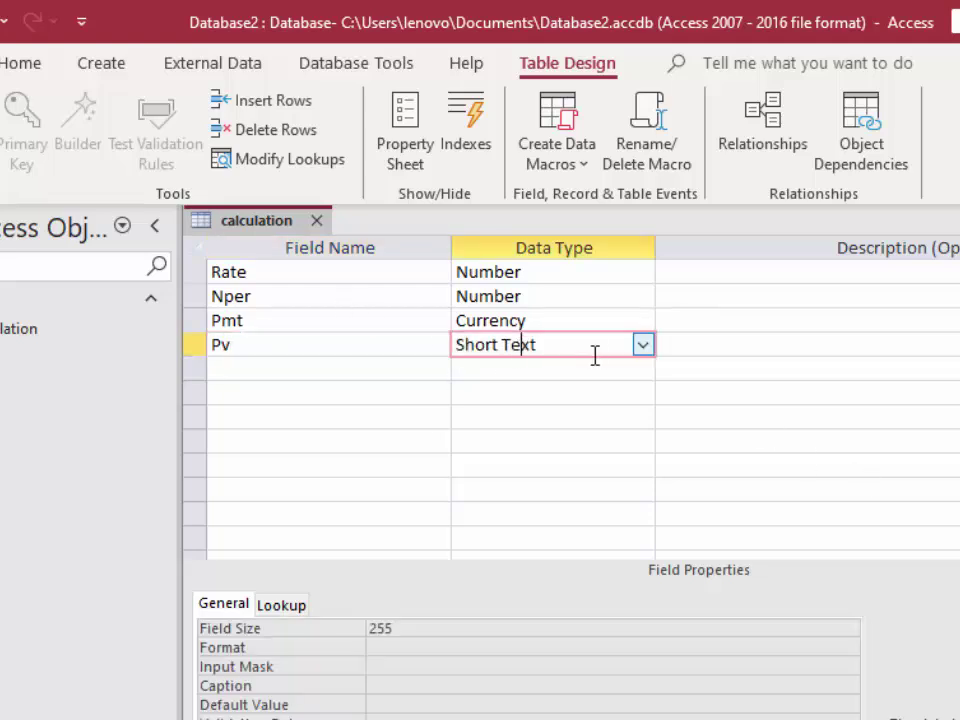
pyautogui.click(643, 344)
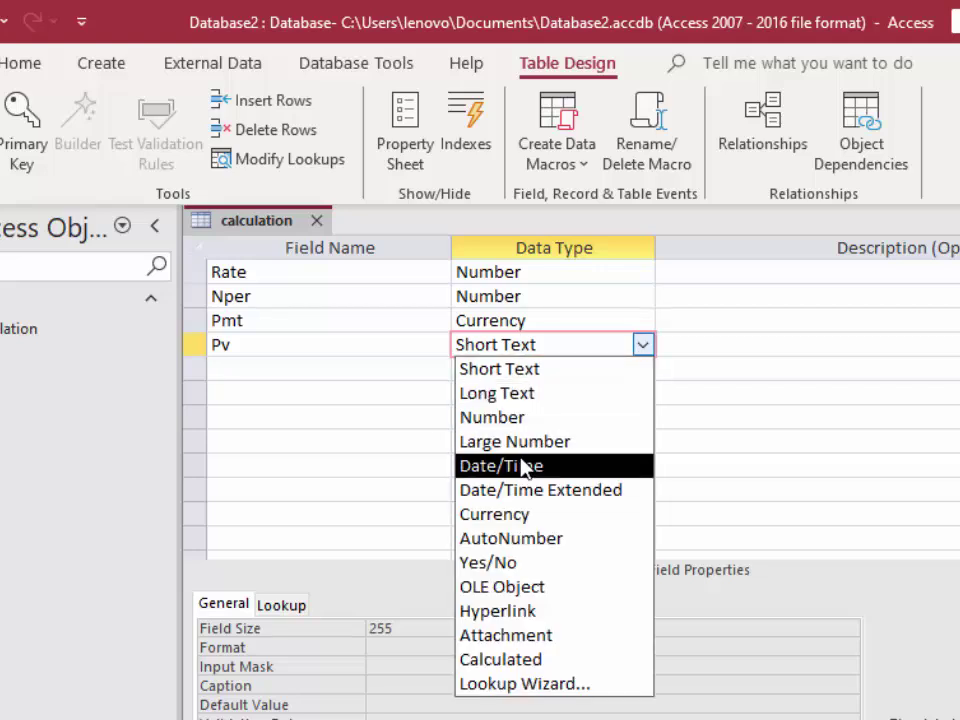
pyautogui.click(530, 514)
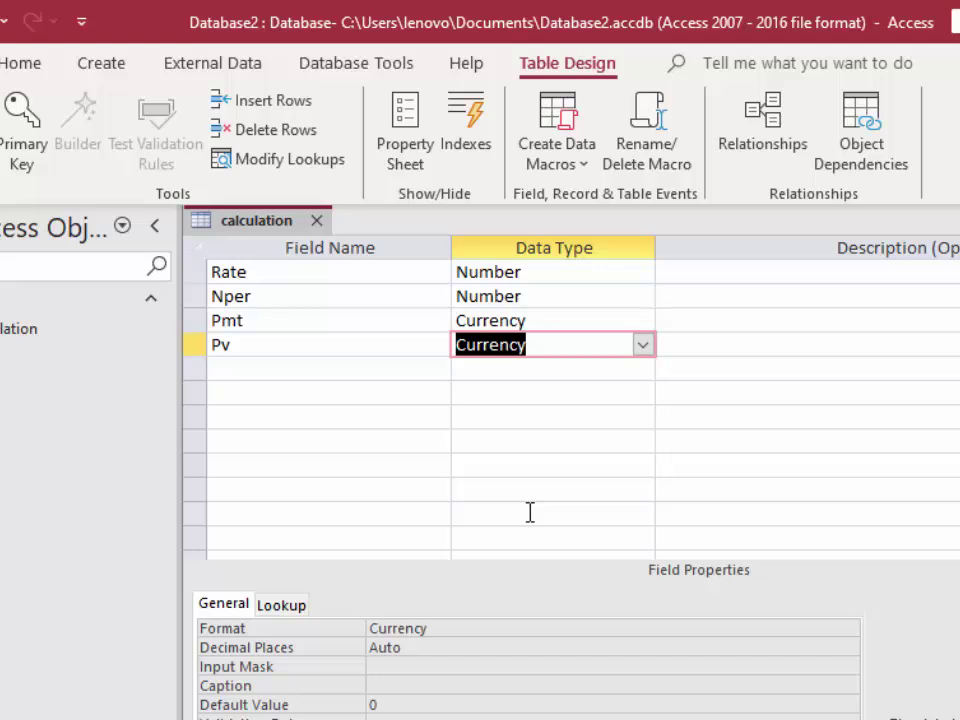
# Step: Add a Total_interest field and set its data type to Calculated
pyautogui.click(258, 370)
pyautogui.write('Total')
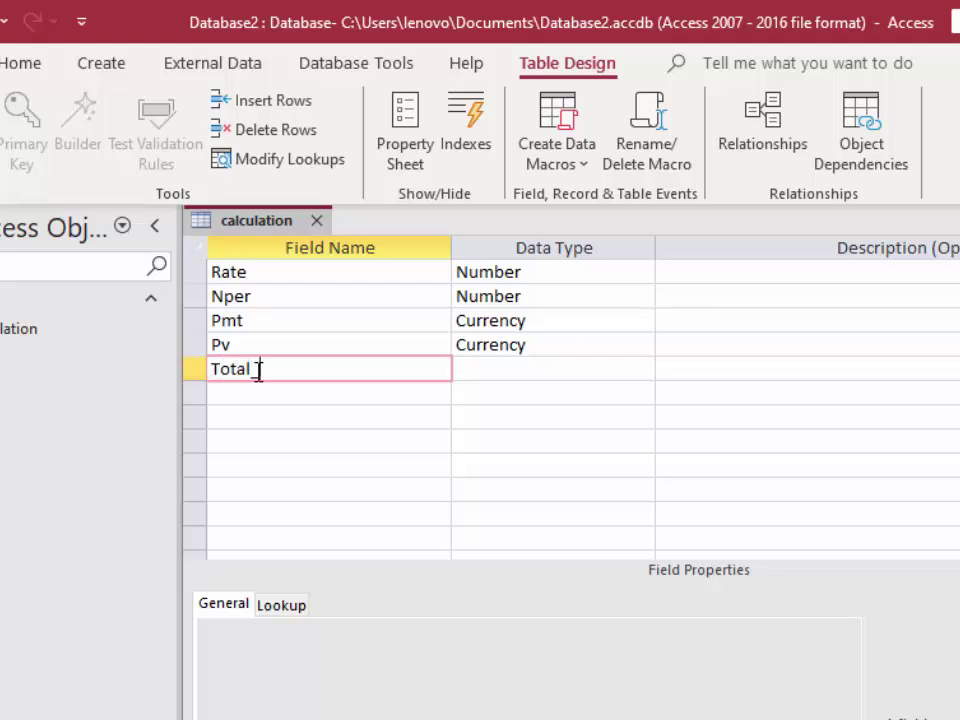
pyautogui.write('nterest')
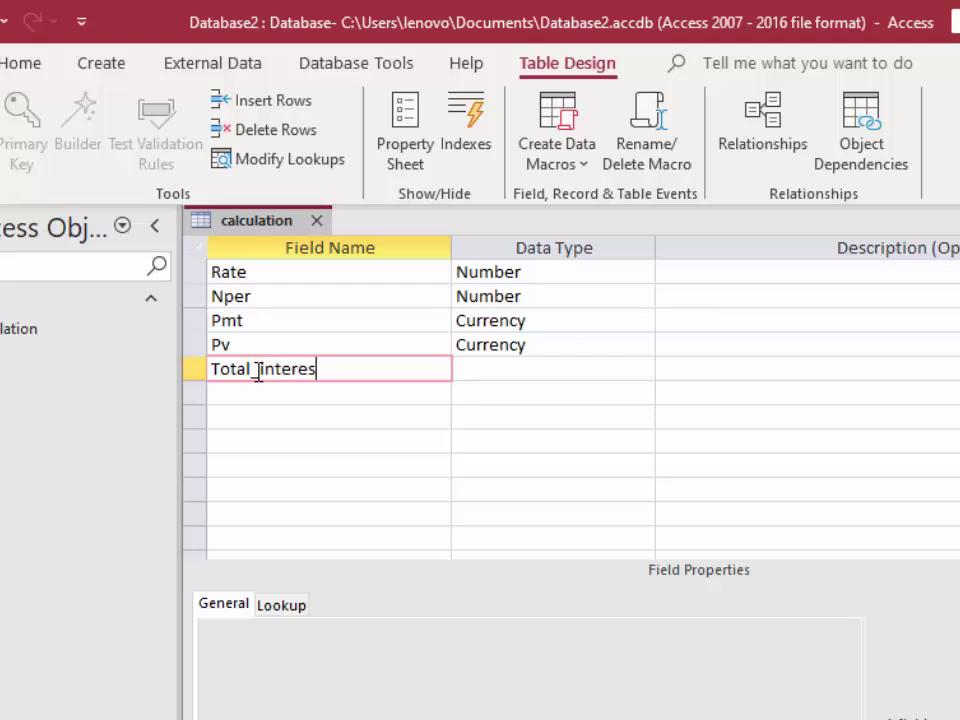
pyautogui.click(551, 372)
pyautogui.click(643, 370)
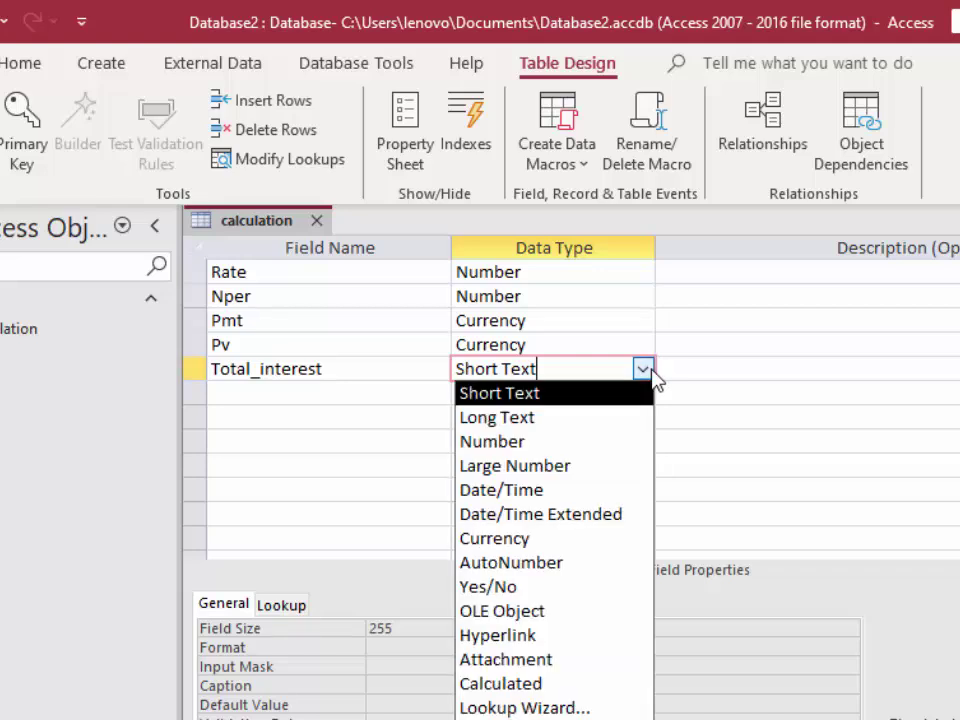
pyautogui.click(530, 686)
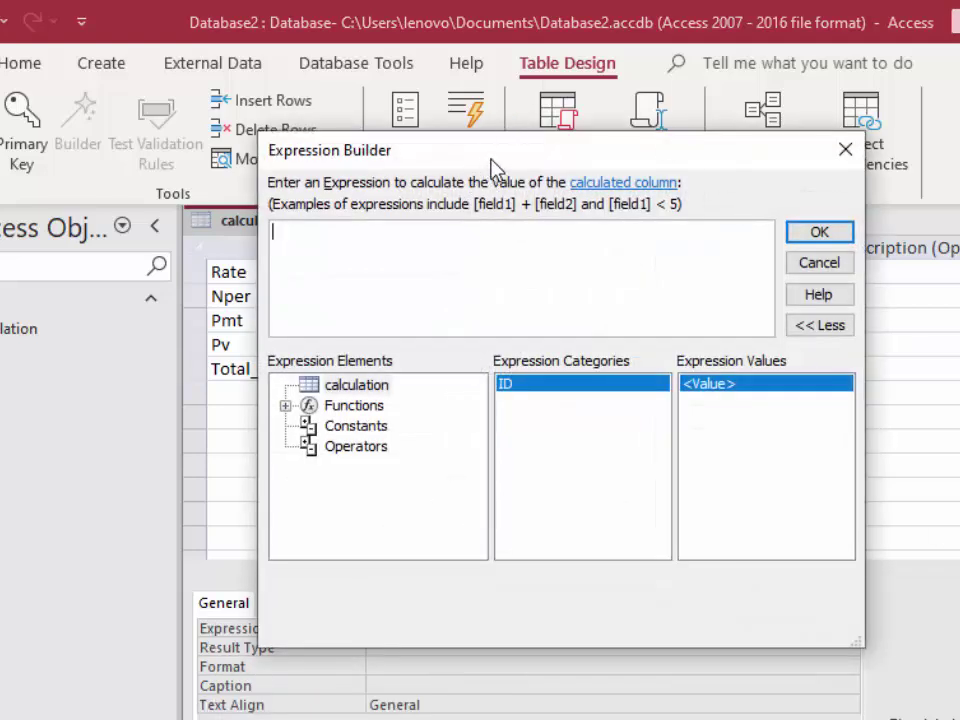
# Step: Enter FV([Rate]/12,[Nper],[Pmt],0) as Total_interest's expression in Expression Builder
pyautogui.moveTo(489, 160)
pyautogui.mouseDown()
pyautogui.moveTo(513, 16)
pyautogui.moveTo(707, 106)
pyautogui.mouseUp()
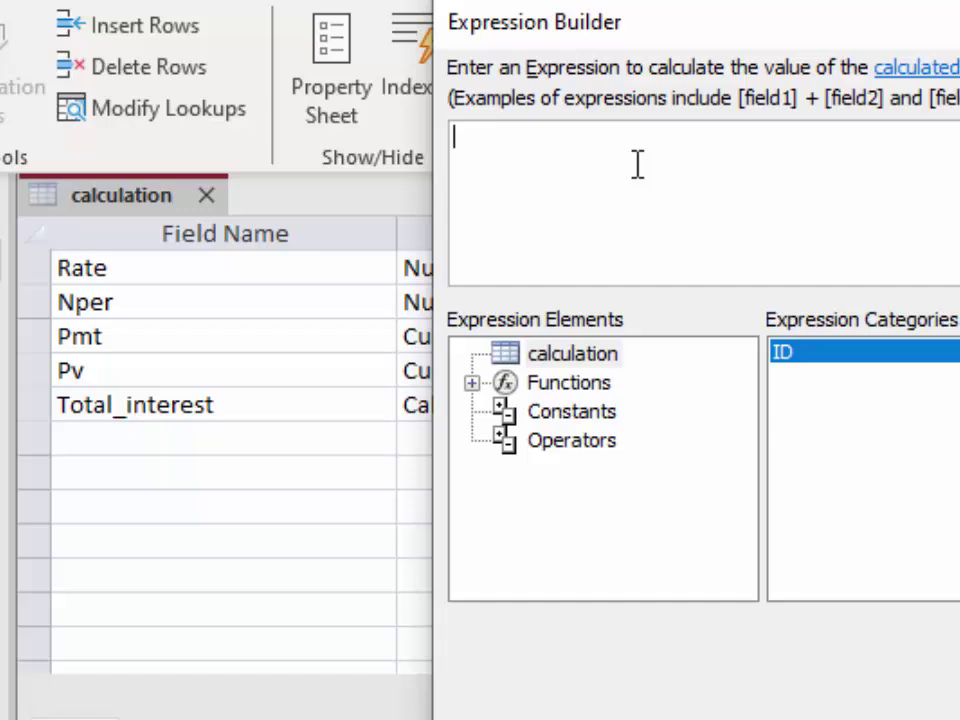
pyautogui.write('f')
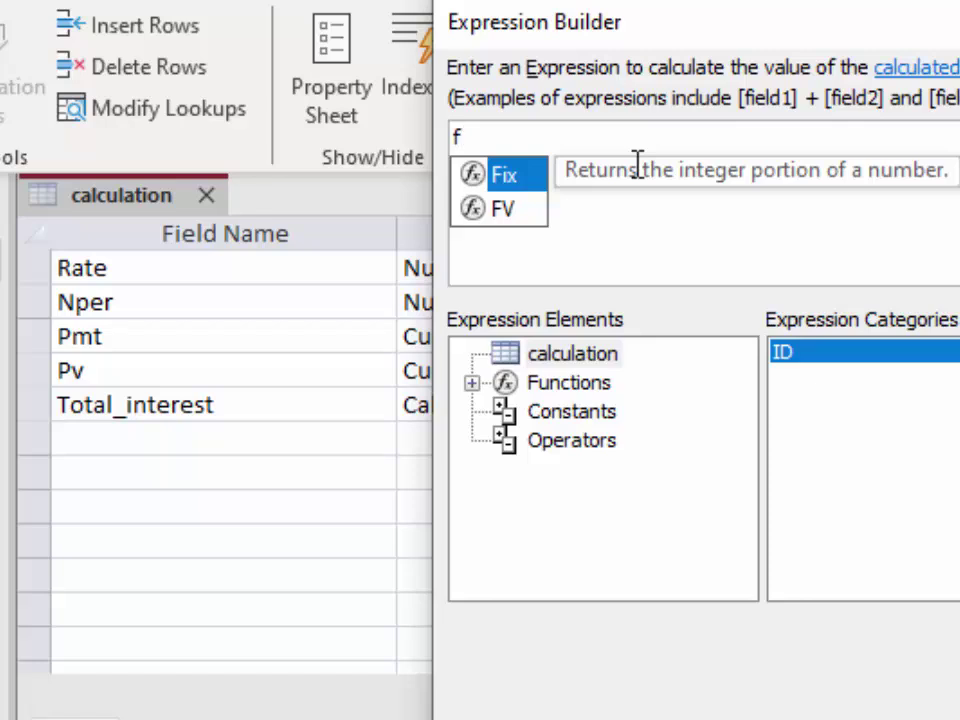
pyautogui.press('Down')
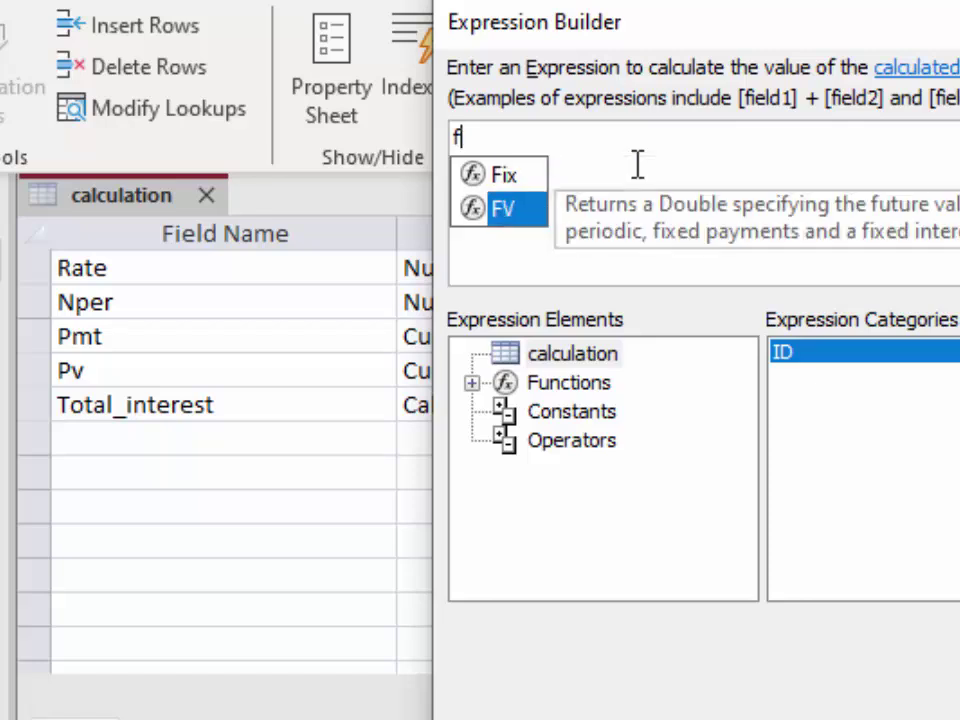
pyautogui.press('Tab')
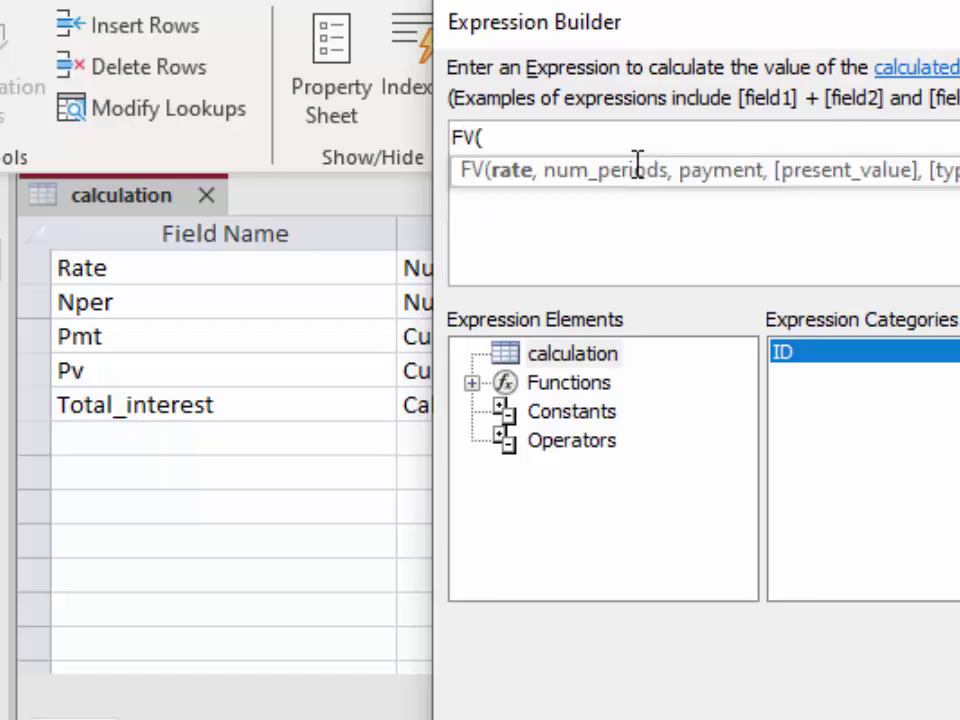
pyautogui.write('[')
pyautogui.write('Ra')
pyautogui.write('te]')
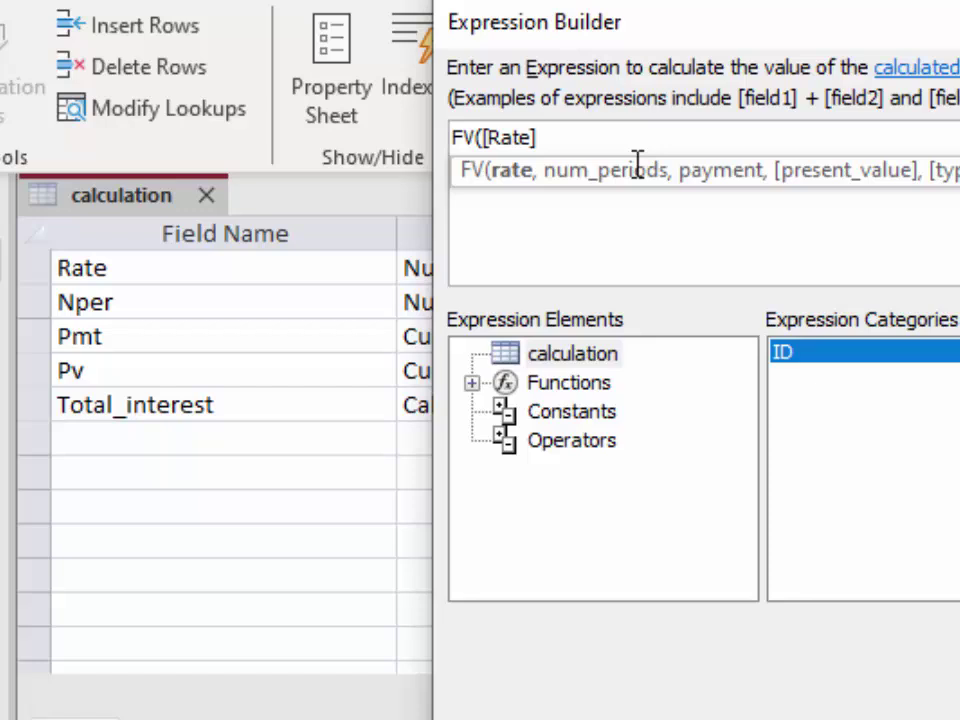
pyautogui.write('/12')
pyautogui.write(',')
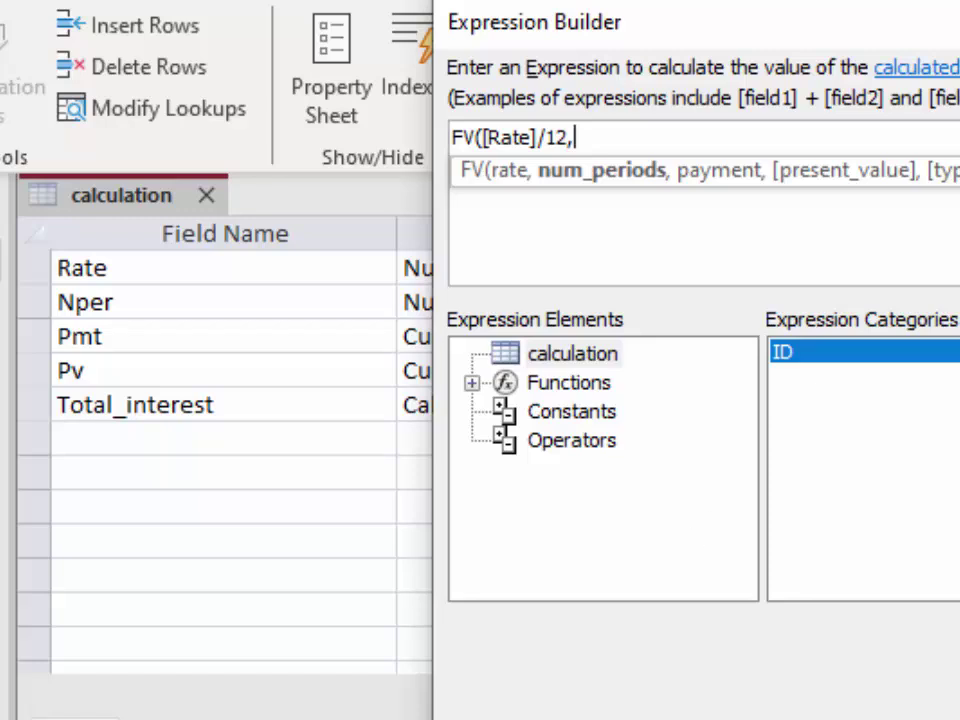
pyautogui.write('[')
pyautogui.write('Np')
pyautogui.write('er')
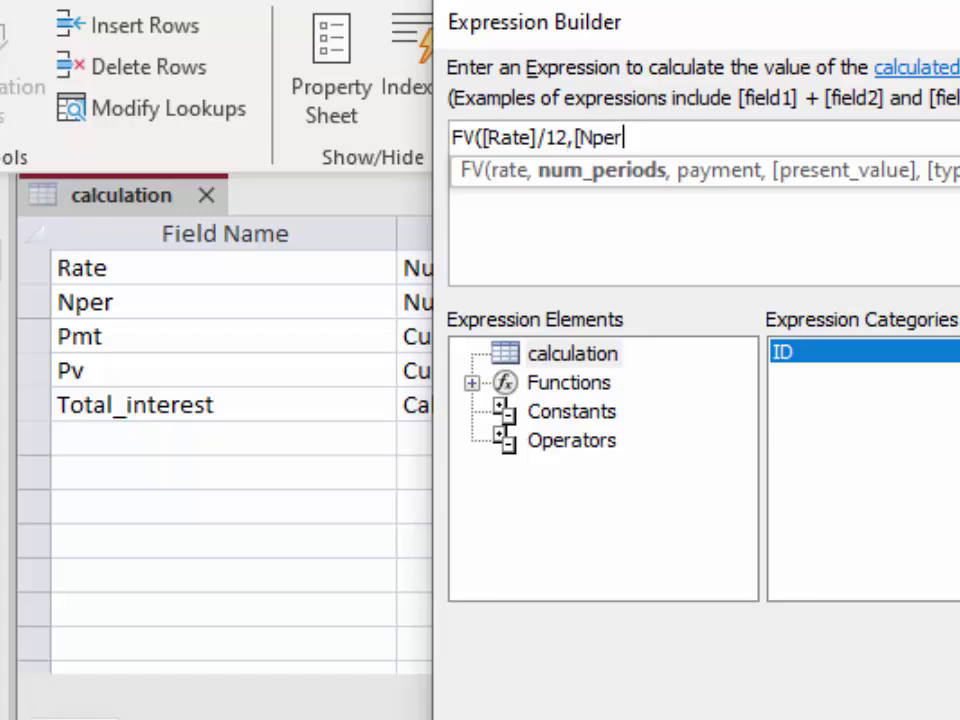
pyautogui.write(']')
pyautogui.write('*')
pyautogui.write('1')
pyautogui.write('2')
pyautogui.press('BackSpace')
pyautogui.press('BackSpace')
pyautogui.press('BackSpace')
pyautogui.write('],')
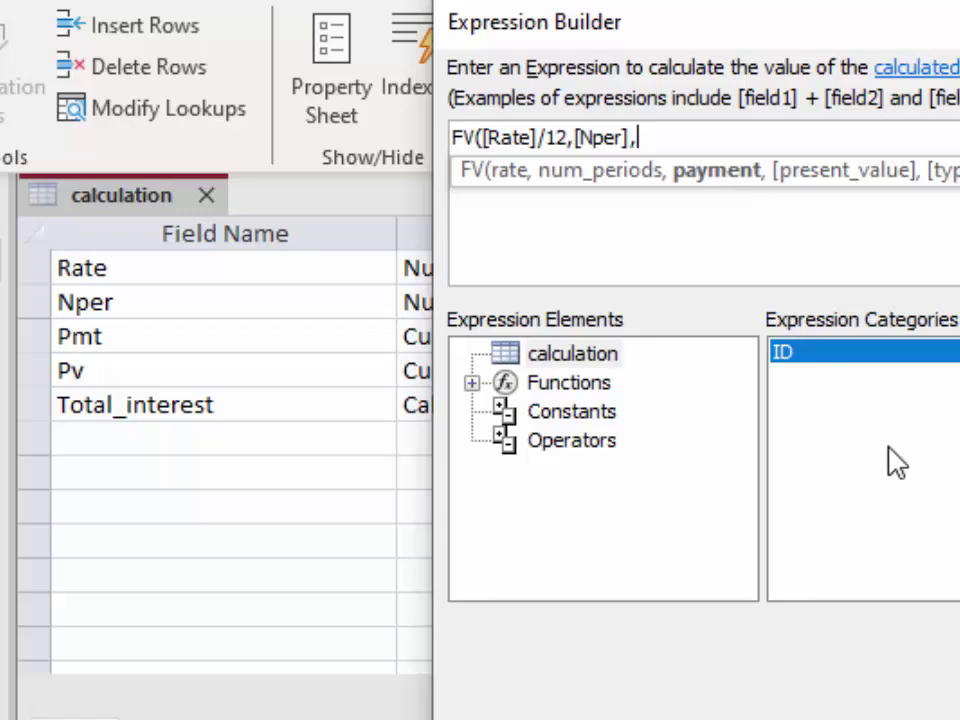
pyautogui.write('P')
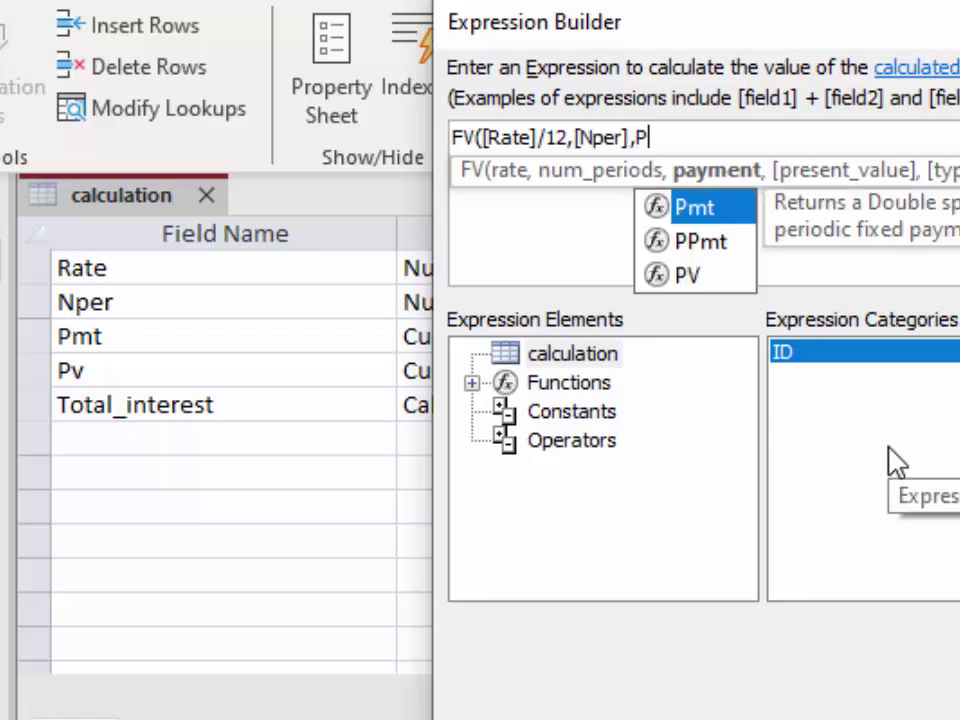
pyautogui.write('mt(')
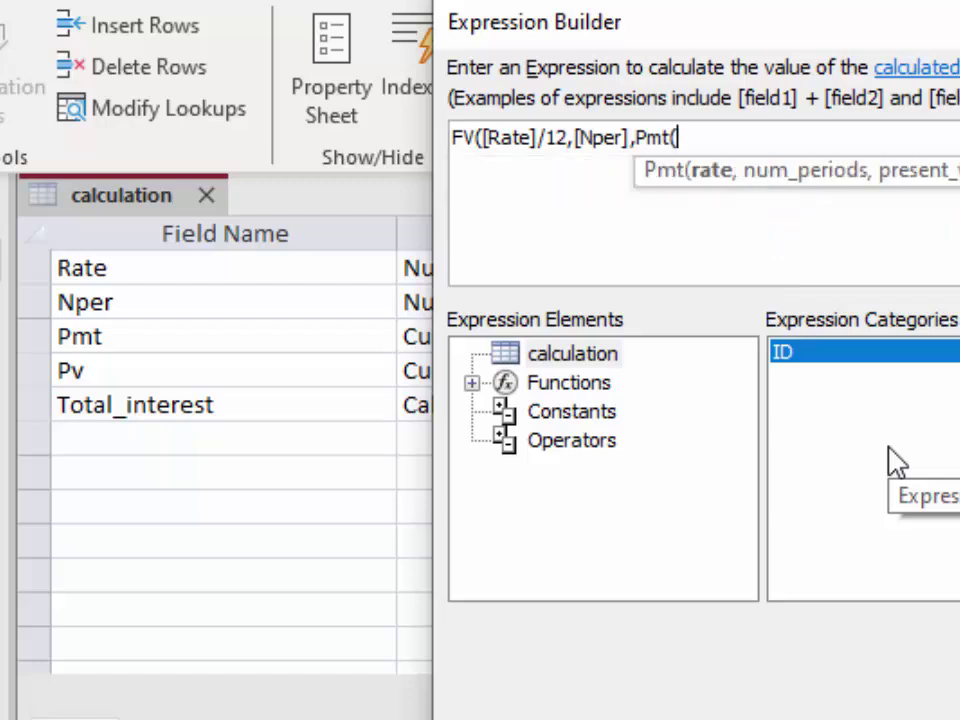
pyautogui.press('BackSpace')
pyautogui.press('BackSpace')
pyautogui.press('BackSpace')
pyautogui.press('BackSpace')
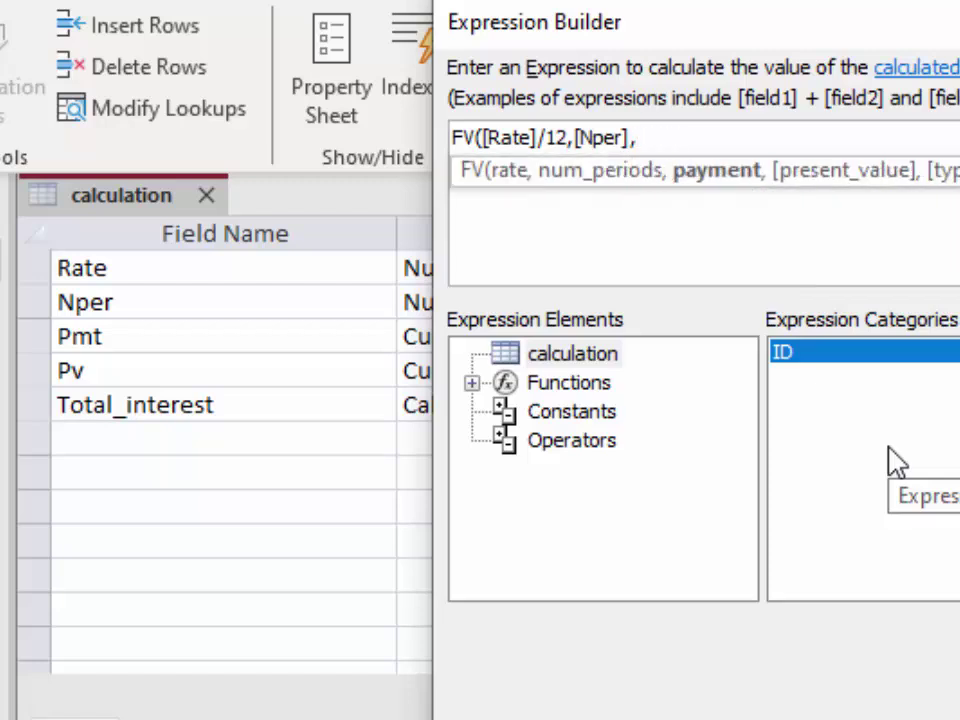
pyautogui.write('[P')
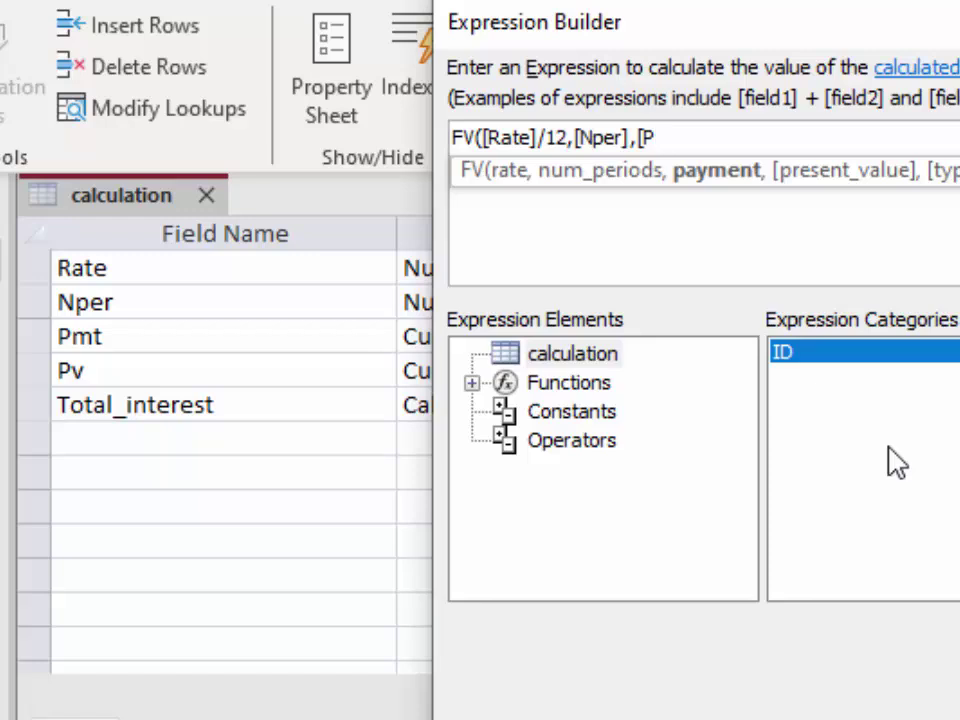
pyautogui.write('mt]')
pyautogui.write(',')
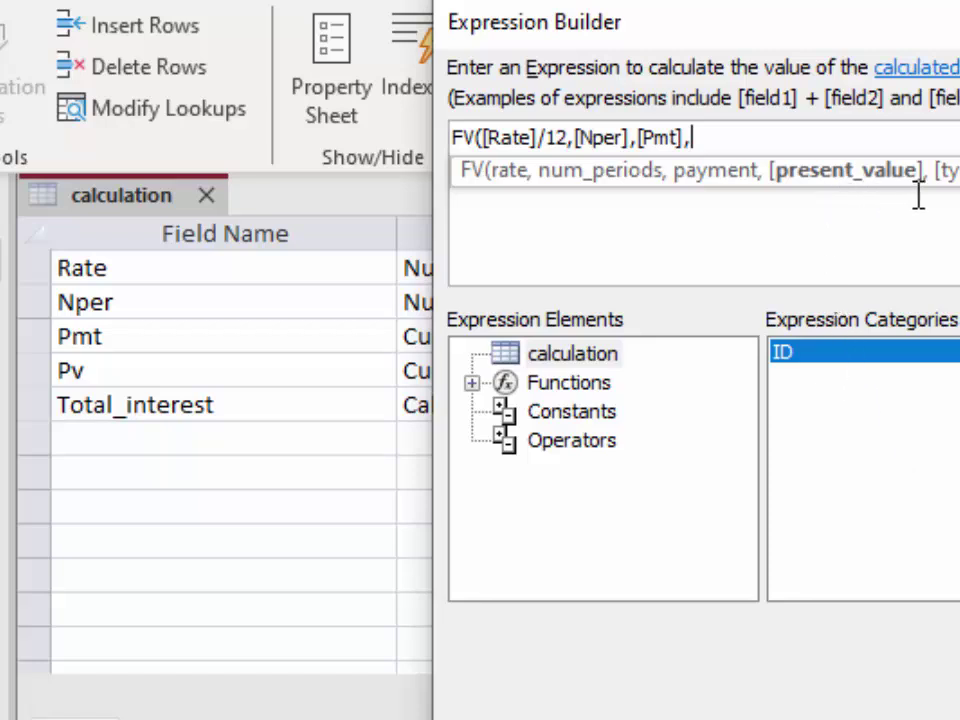
pyautogui.write('0')
pyautogui.write(')')
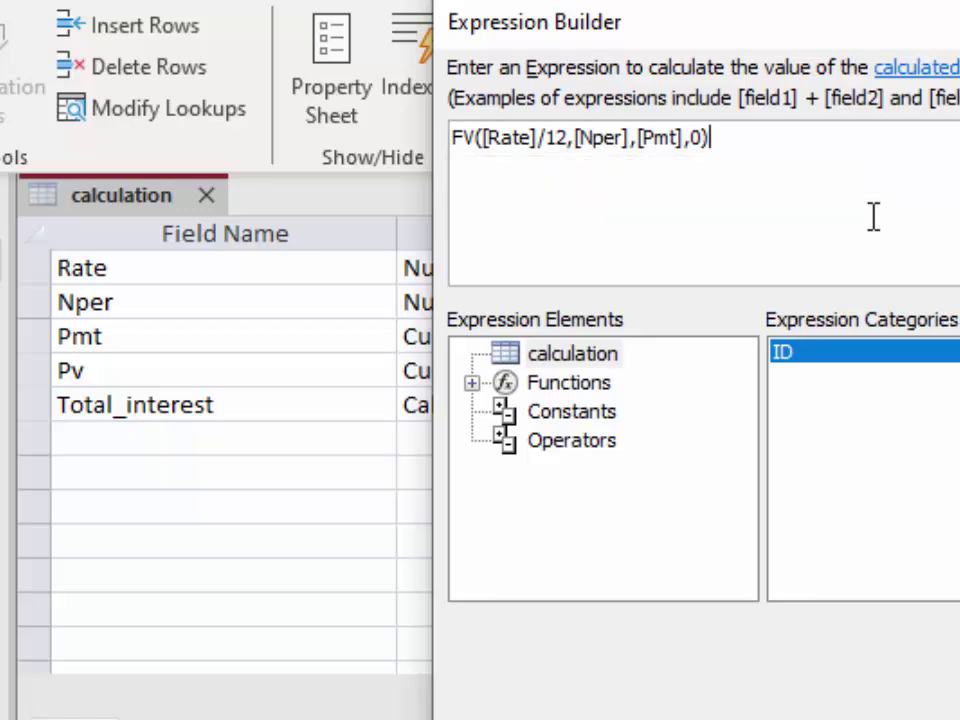
pyautogui.press('Return')
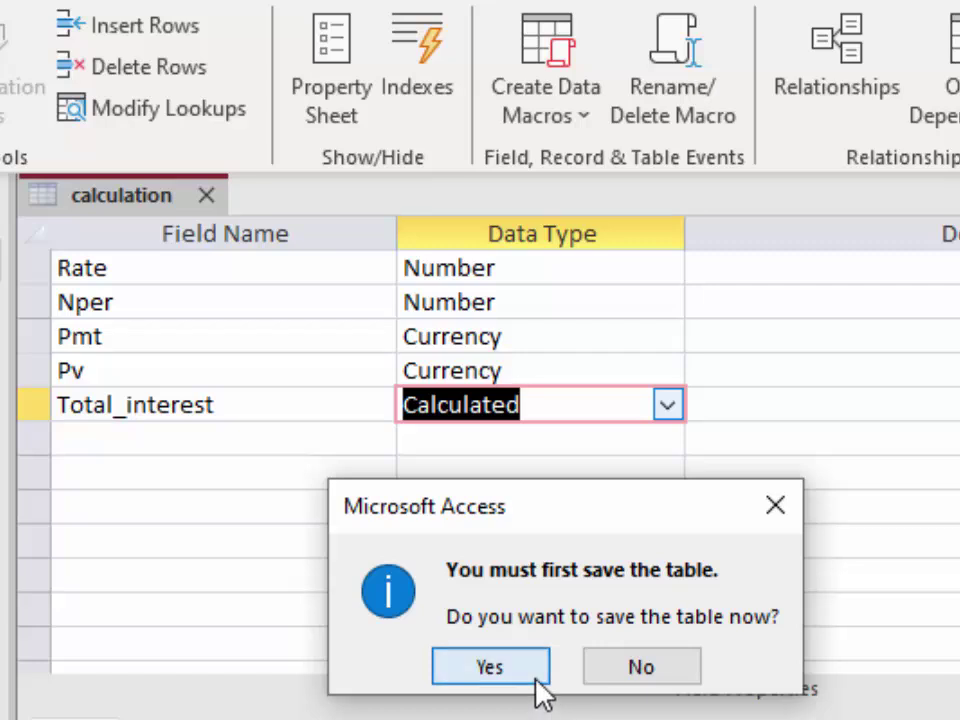
# Step: Save the table, open its datasheet and sort Pv smallest to largest
pyautogui.click(536, 677)
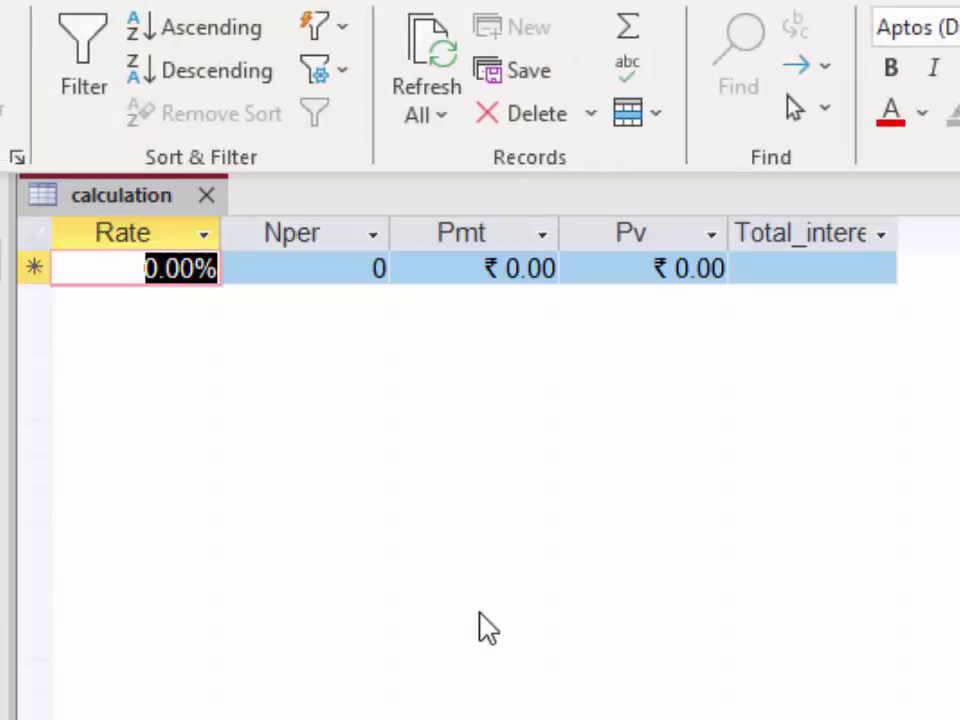
pyautogui.click(713, 234)
pyautogui.click(752, 272)
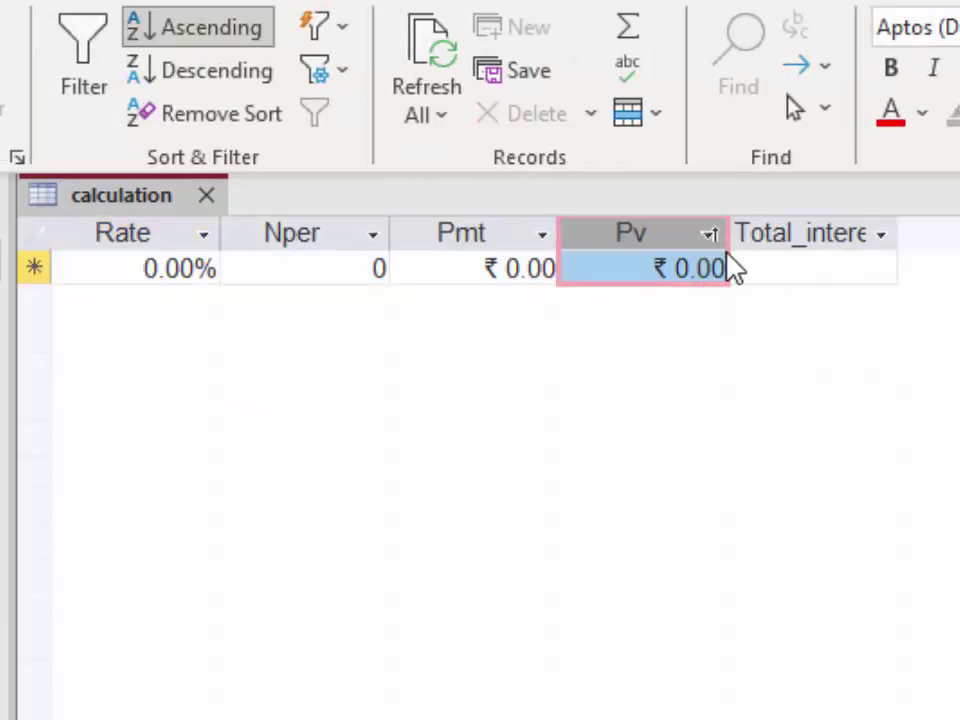
# Step: Widen the Total_interest column and clear the new record's Rate cell
pyautogui.click(881, 234)
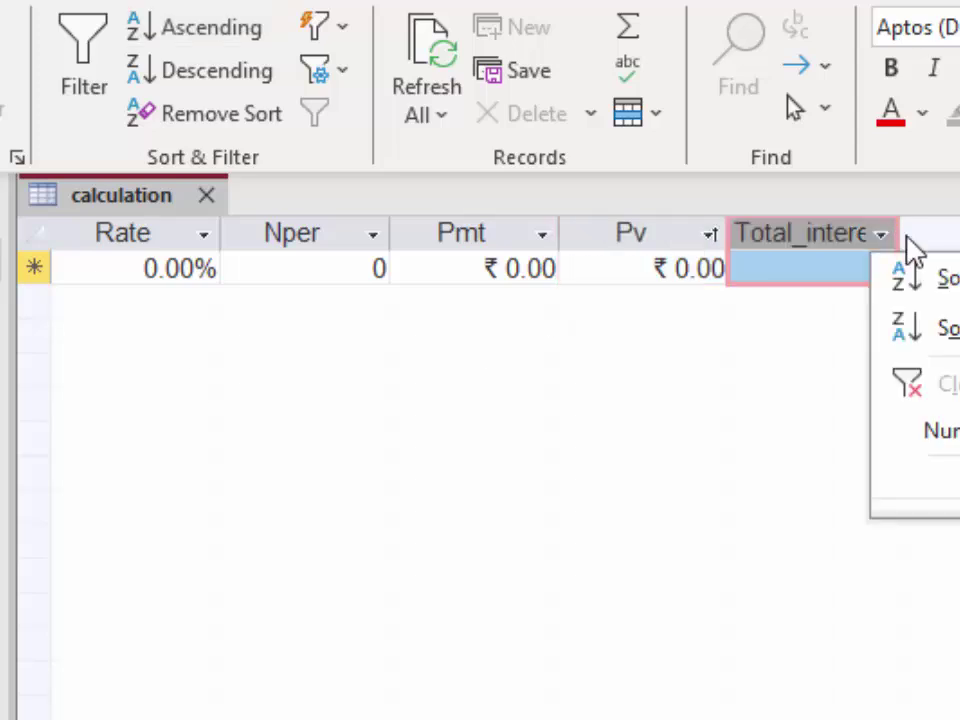
pyautogui.click(905, 234)
pyautogui.moveTo(905, 234); pyautogui.dragTo(951, 285)
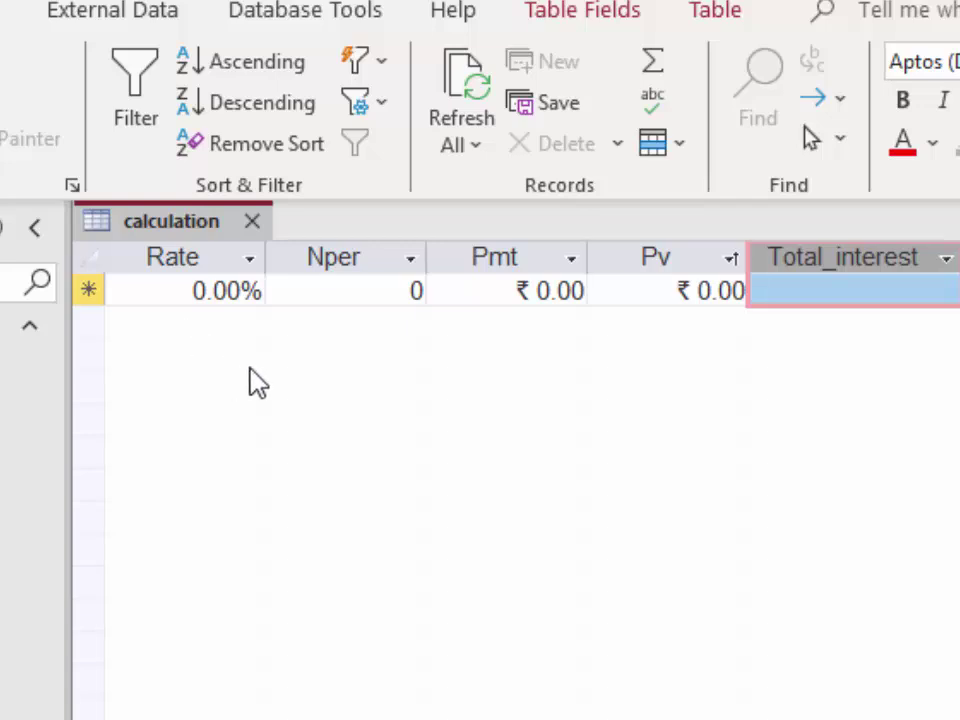
pyautogui.click(208, 293)
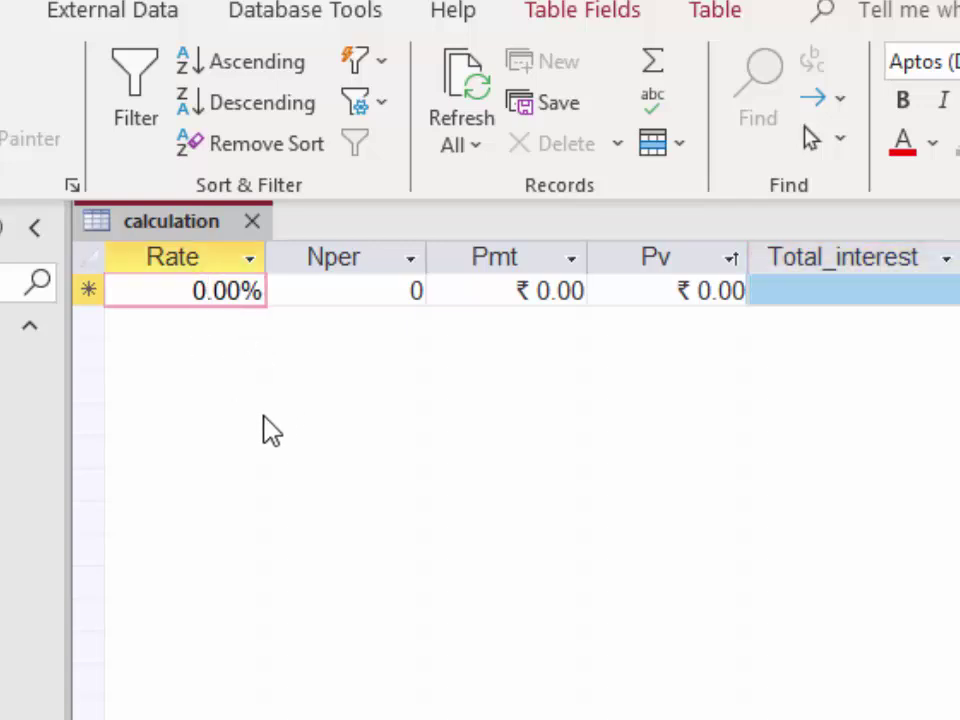
pyautogui.press('BackSpace')
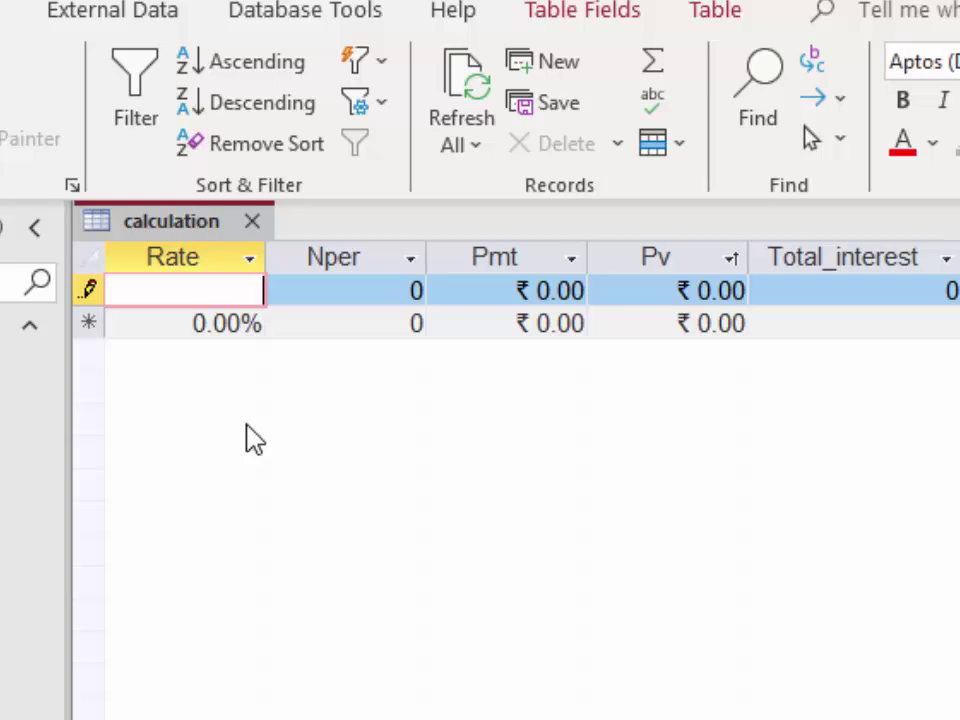
# Step: Enter Rate 5.5%, an Nper value and Pmt 500 in the new record
pyautogui.write('5')
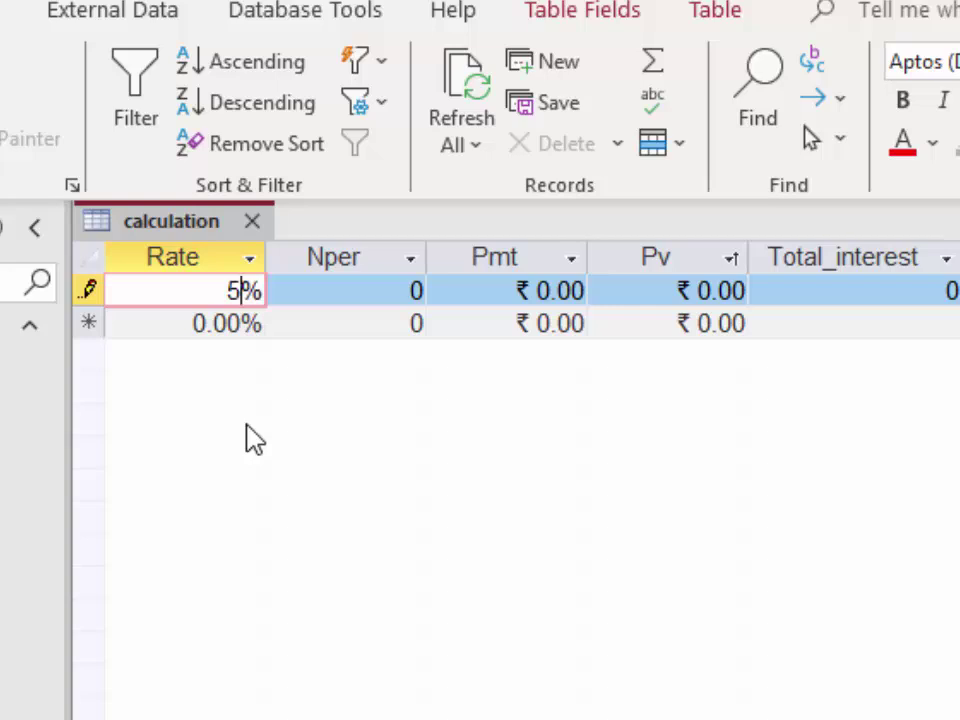
pyautogui.write('.5')
pyautogui.press('Tab')
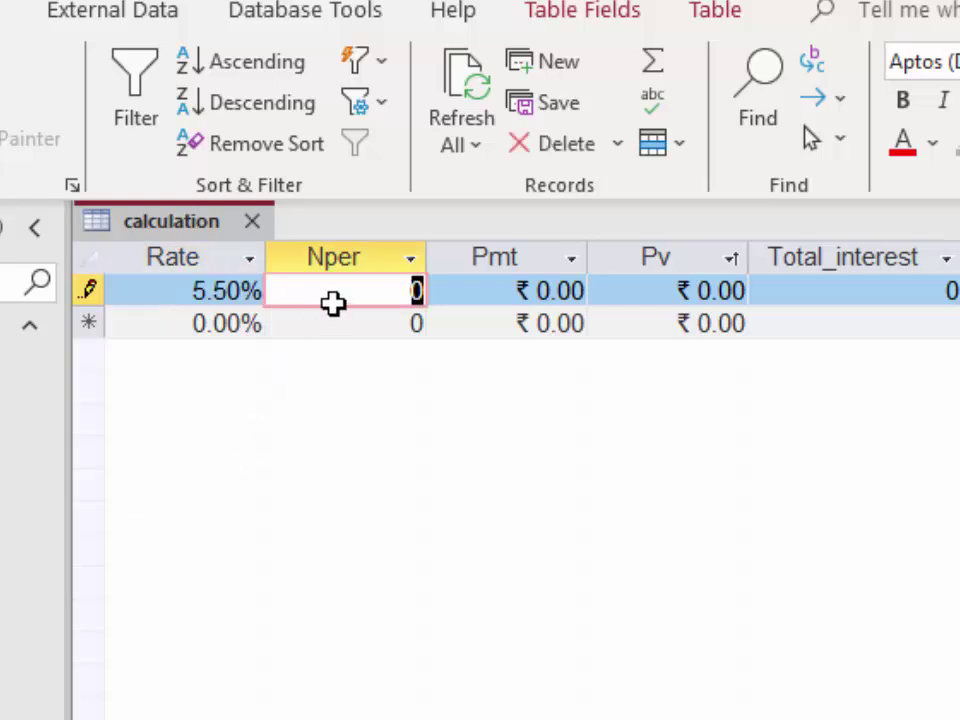
pyautogui.press('BackSpace')
pyautogui.write('1')
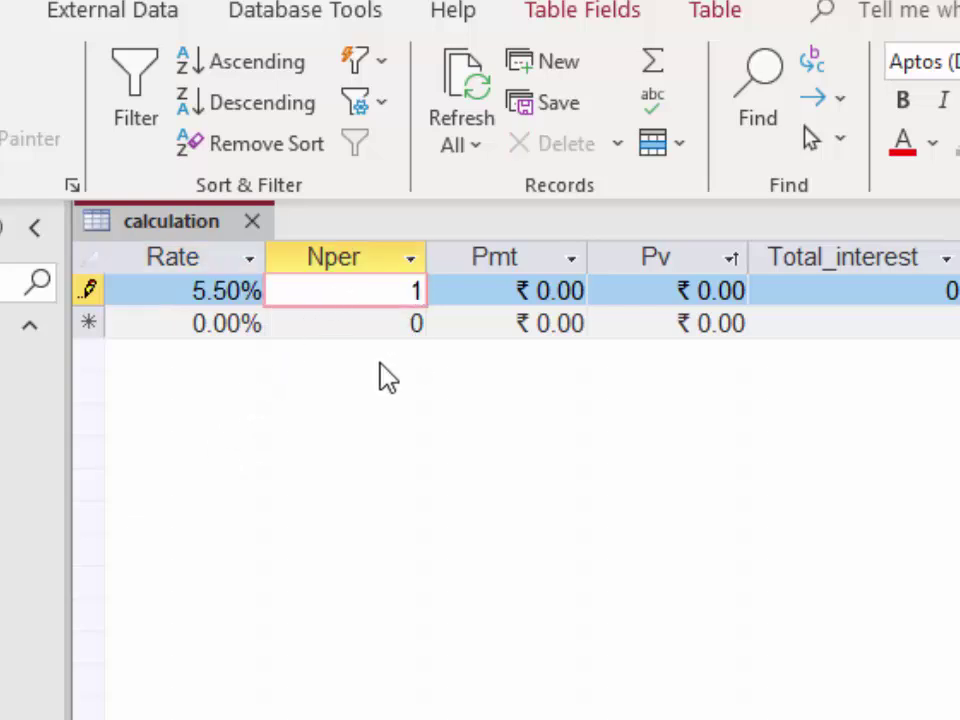
pyautogui.write('2')
pyautogui.press('Tab')
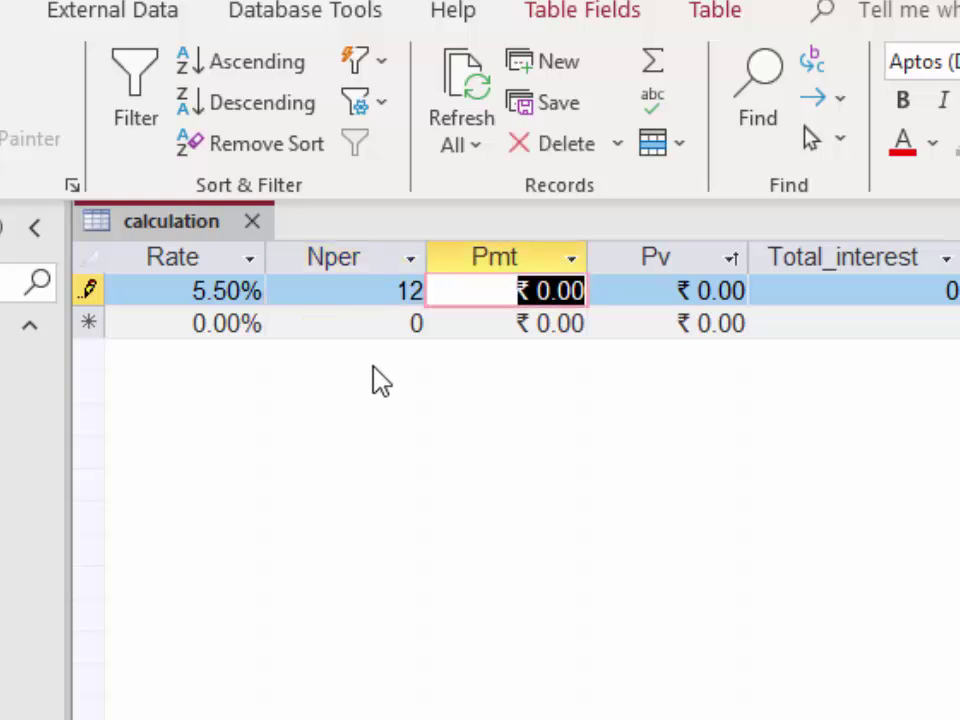
pyautogui.click(400, 292)
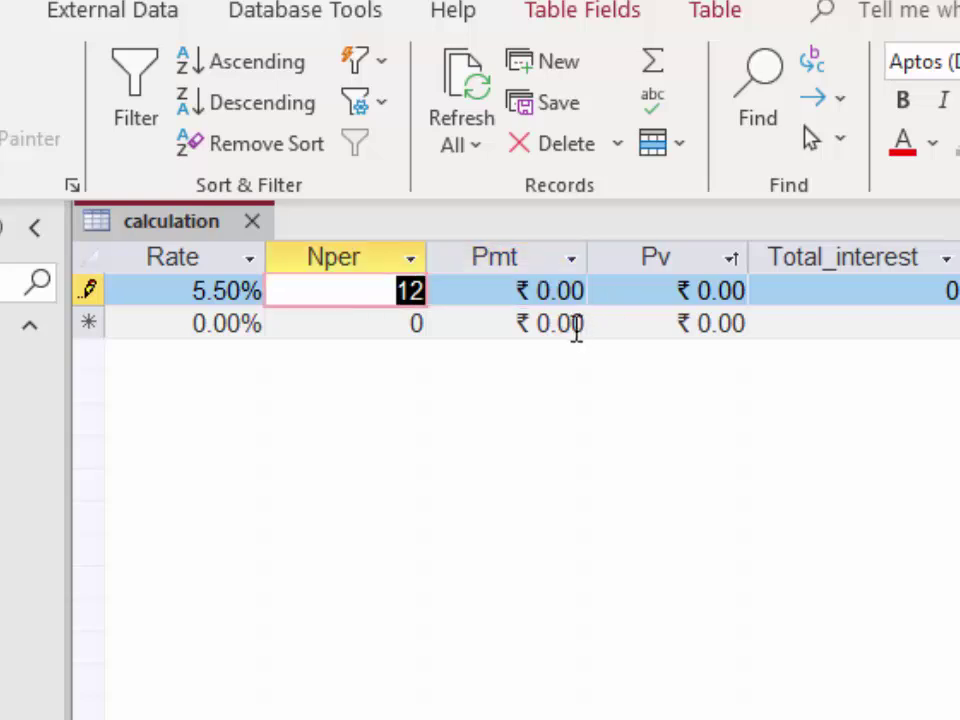
pyautogui.press('BackSpace')
pyautogui.write('1')
pyautogui.press('Tab')
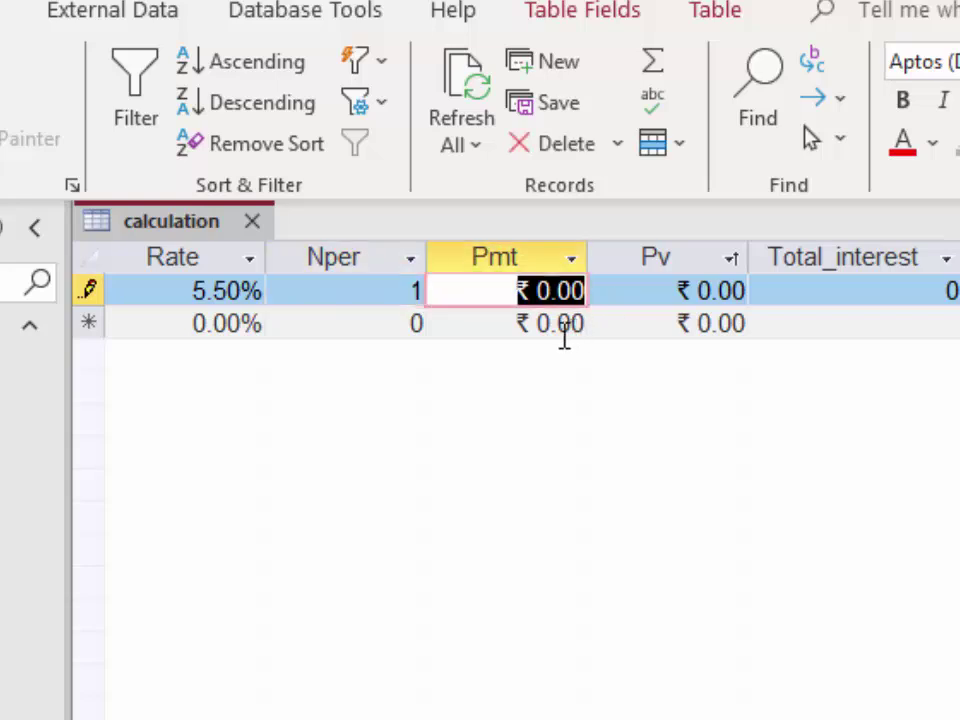
pyautogui.write('5')
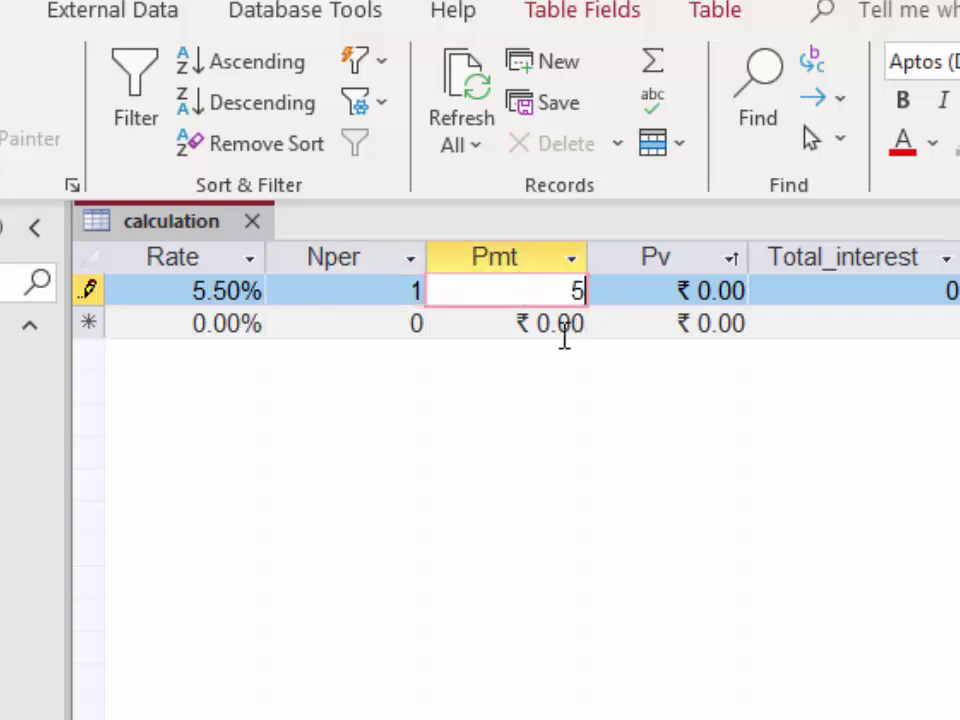
pyautogui.write('00')
pyautogui.press('Tab')
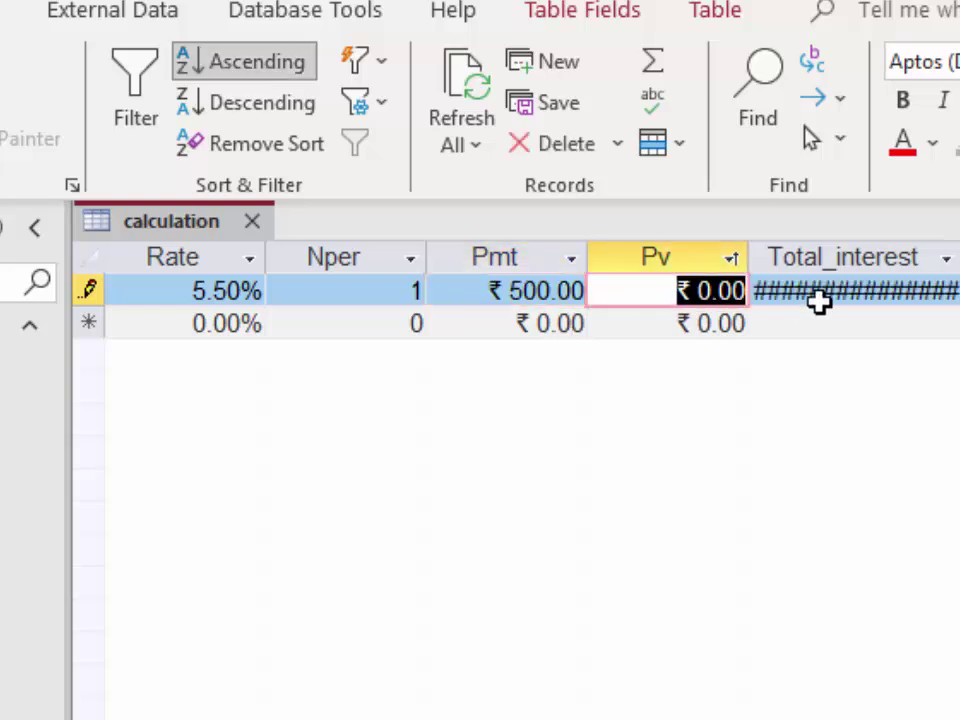
# Step: Autofit the Total_interest column and set Pv to ₹500
pyautogui.click(955, 257)
pyautogui.doubleClick(955, 257)
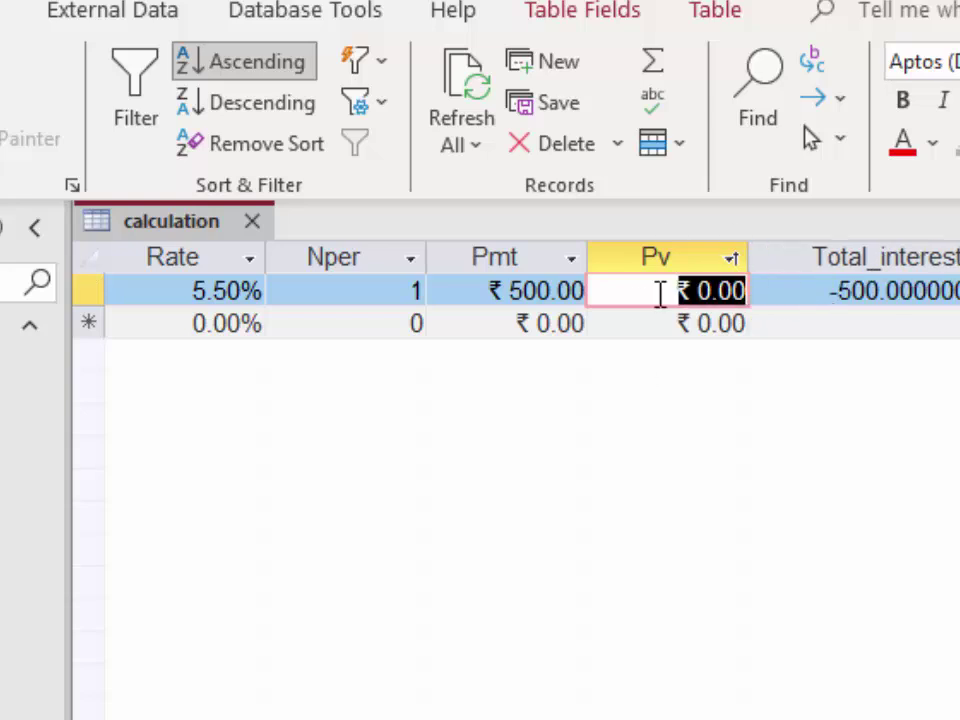
pyautogui.click(716, 290)
pyautogui.press('BackSpace')
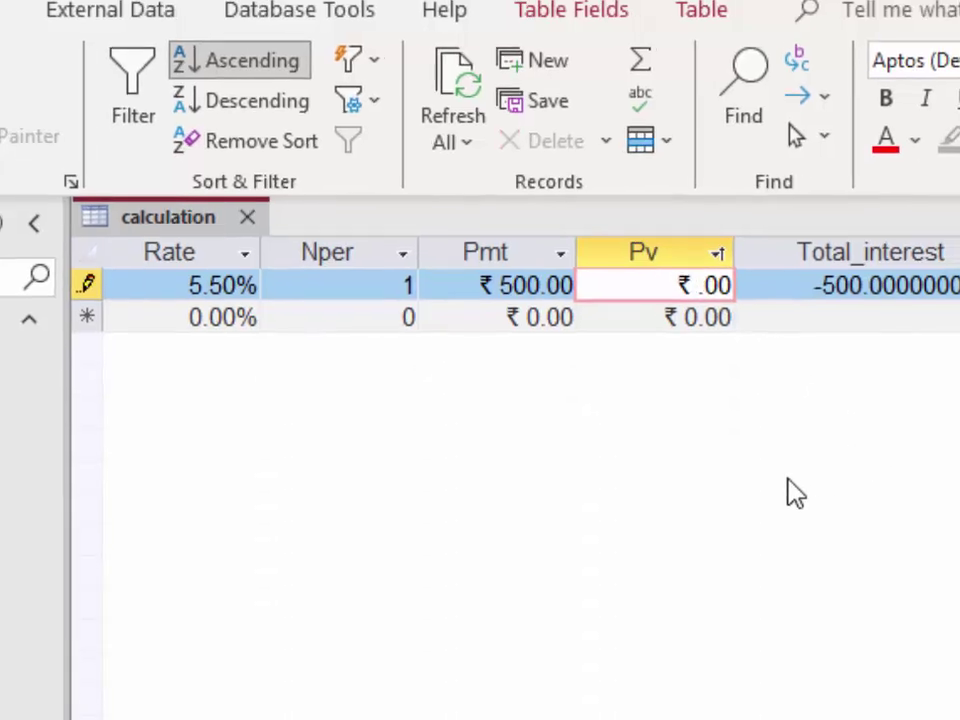
pyautogui.write('500')
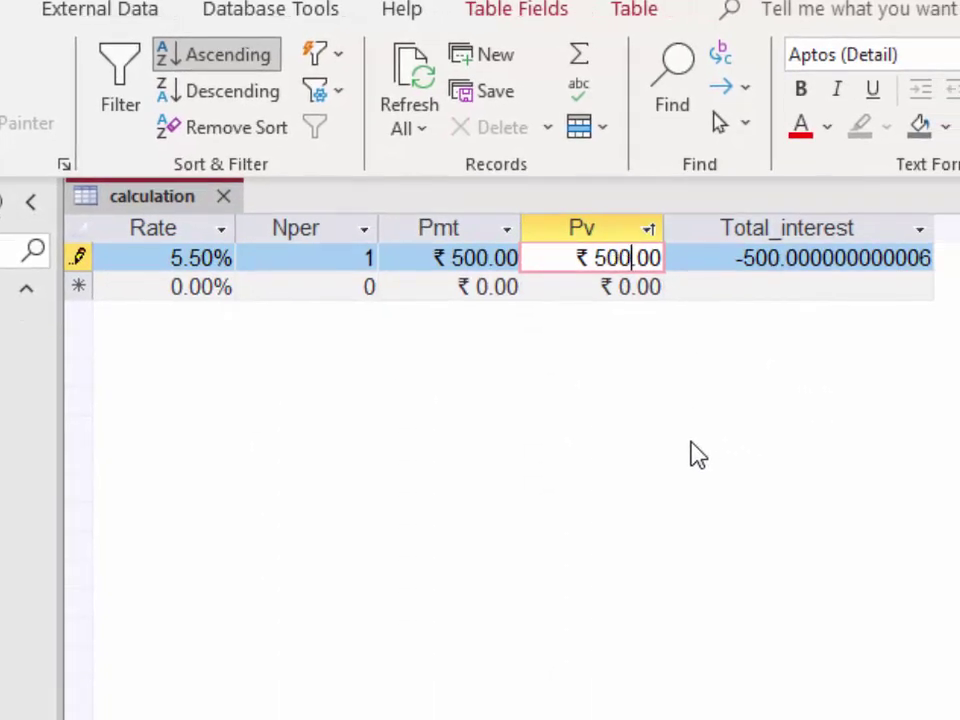
pyautogui.click(597, 289)
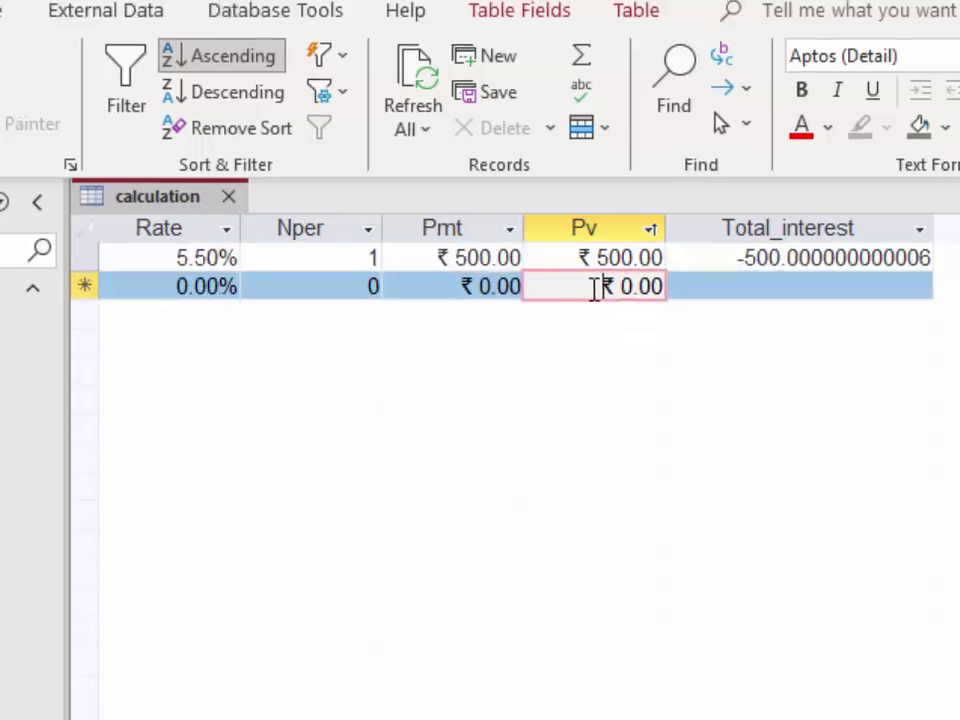
# Step: Correct Nper to 12 so Total_interest shows -6153.5847693312
pyautogui.moveTo(420, 255); pyautogui.dragTo(441, 253)
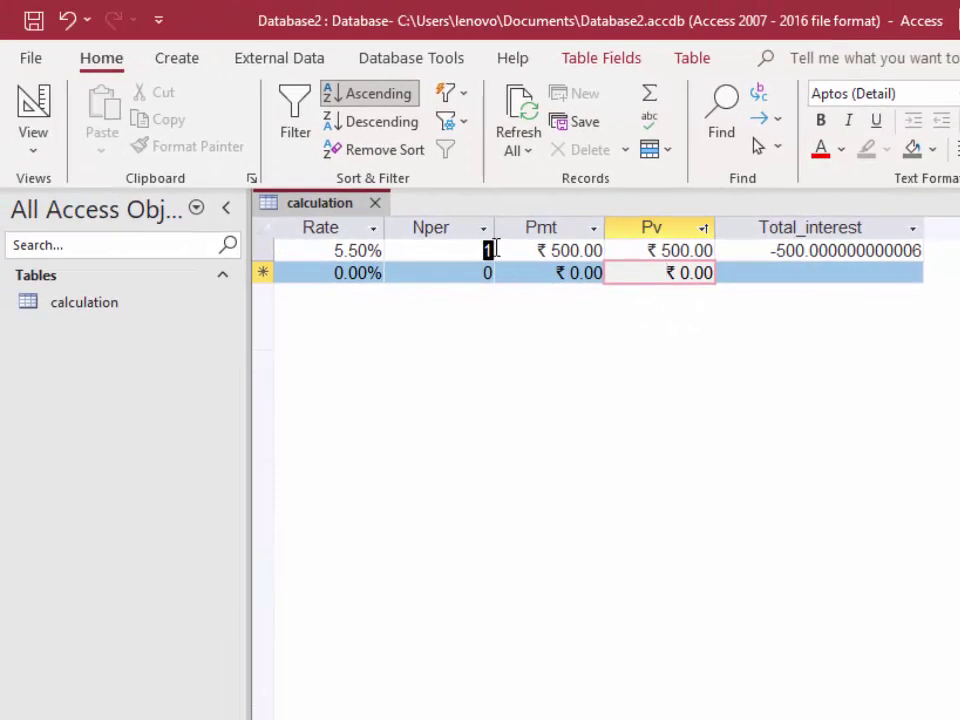
pyautogui.press('BackSpace')
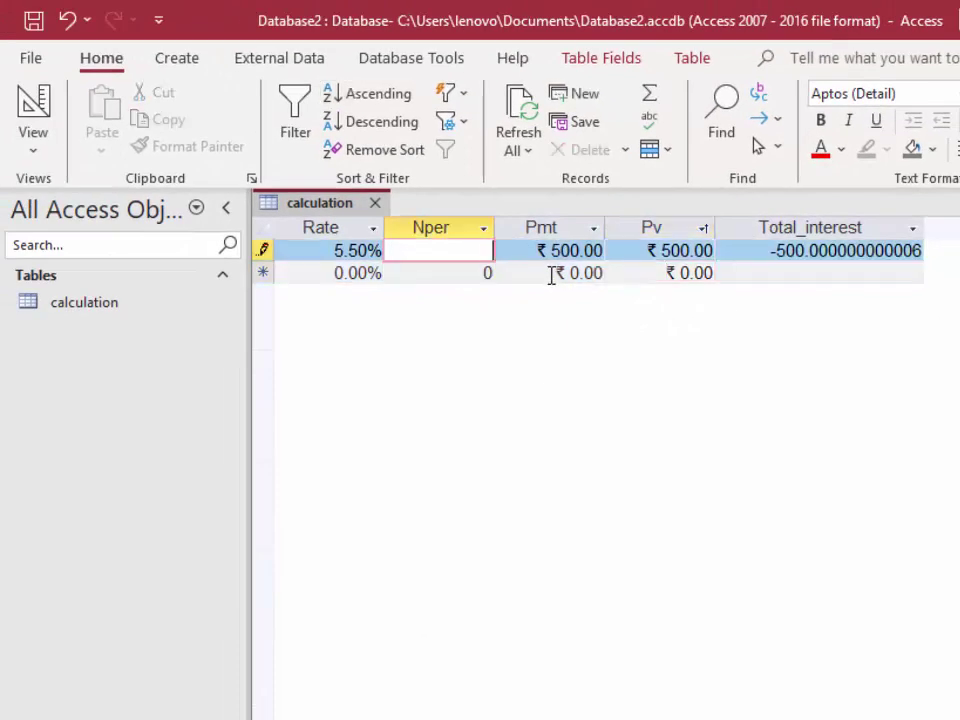
pyautogui.write('12')
pyautogui.press('Tab')
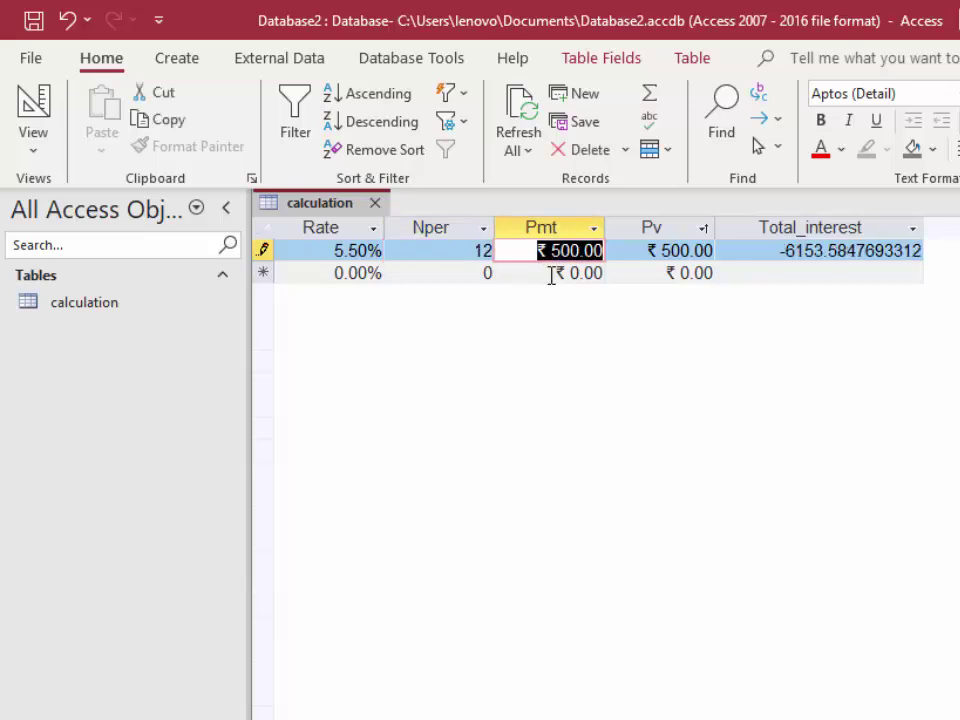
pyautogui.moveTo(776, 250); pyautogui.dragTo(828, 261)
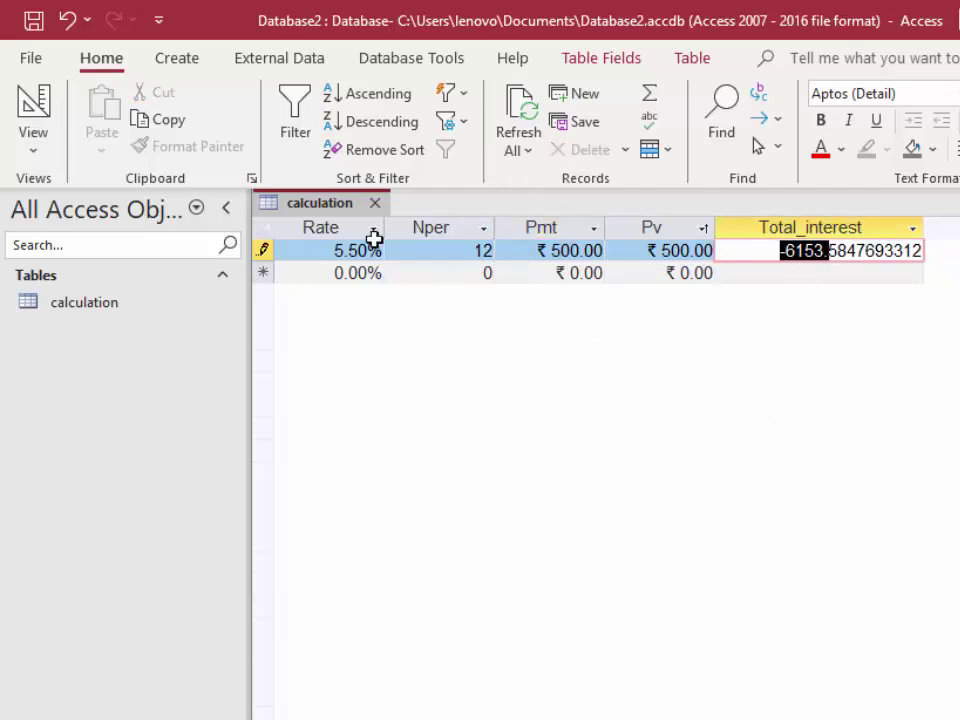
pyautogui.click(779, 251)
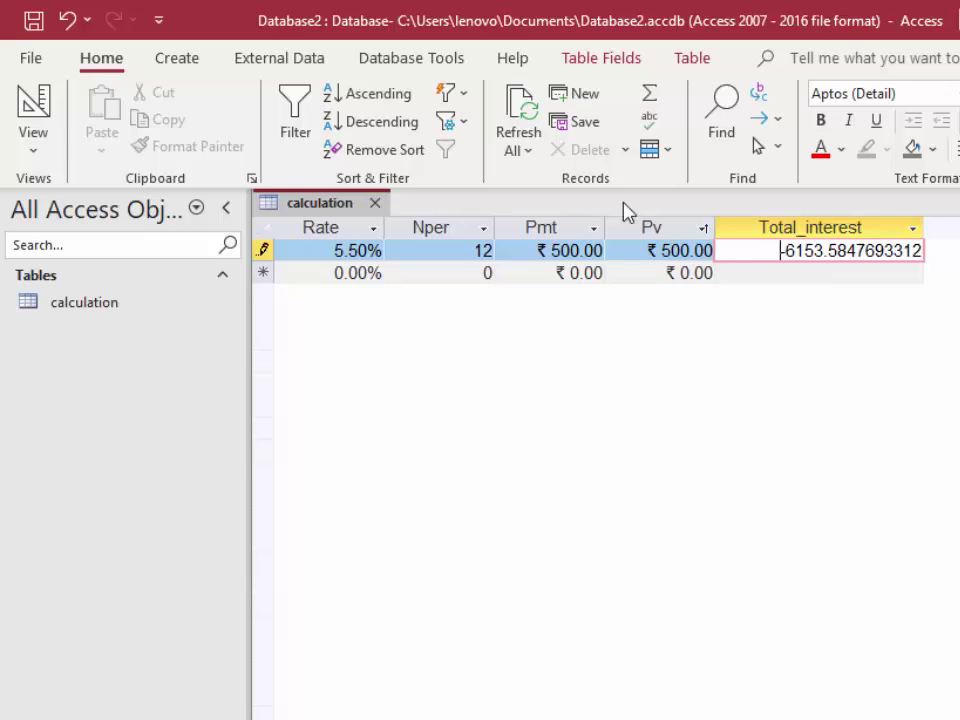
# Step: In table Design view, prefix Total_interest's expression with a minus: -FV([Rate]/12,[Nper],[Pmt],0)
pyautogui.click(35, 152)
pyautogui.click(76, 249)
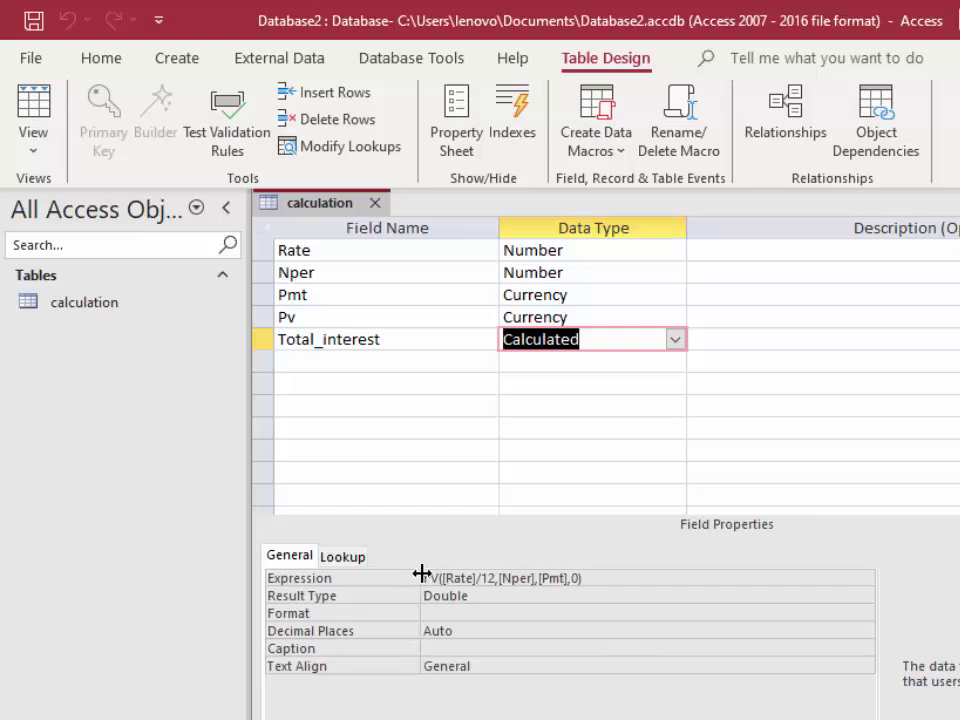
pyautogui.rightClick(631, 580)
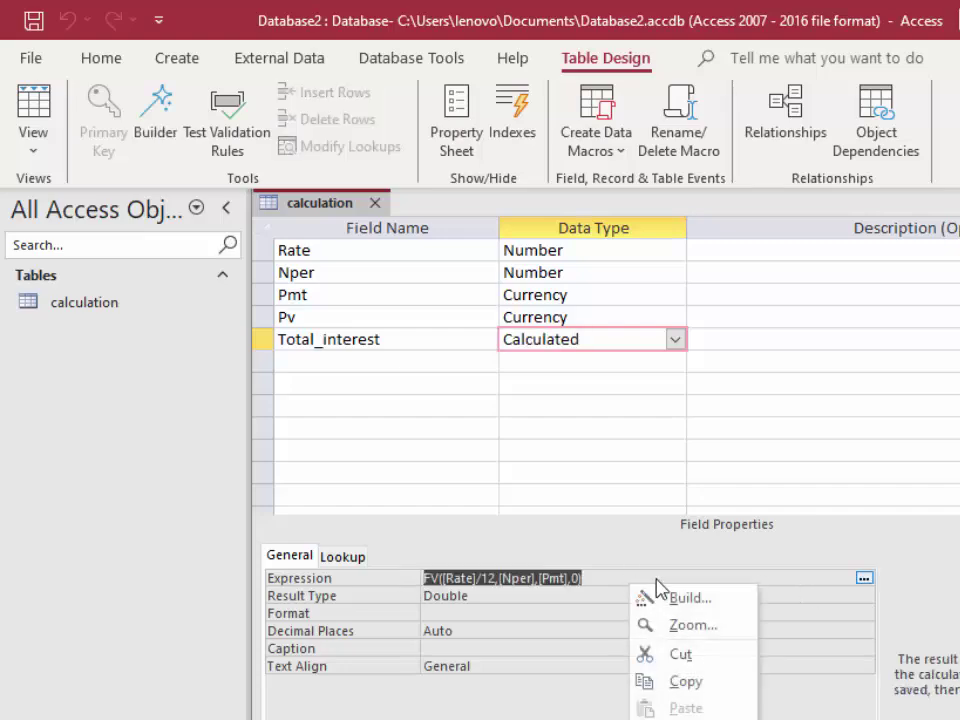
pyautogui.click(674, 608)
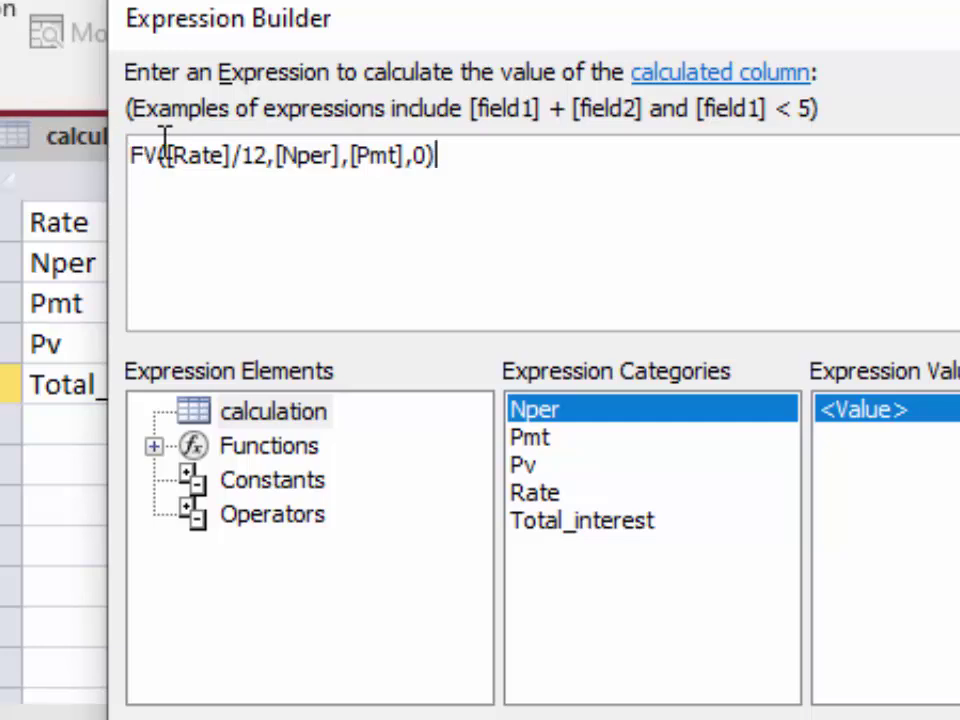
pyautogui.click(136, 158)
pyautogui.write('-')
pyautogui.press('Return')
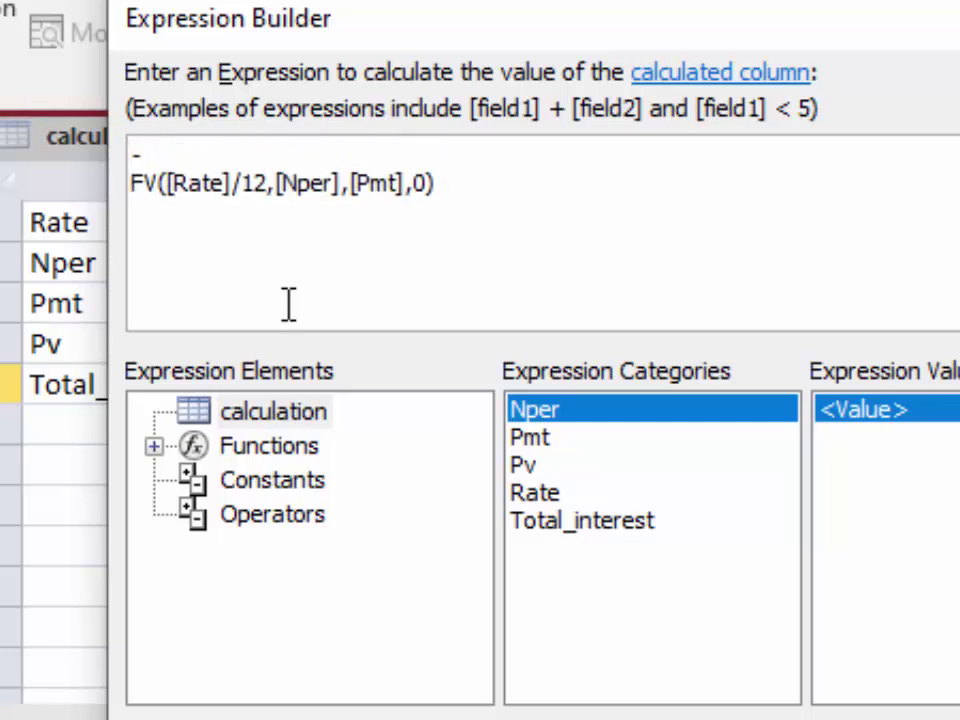
pyautogui.press('BackSpace')
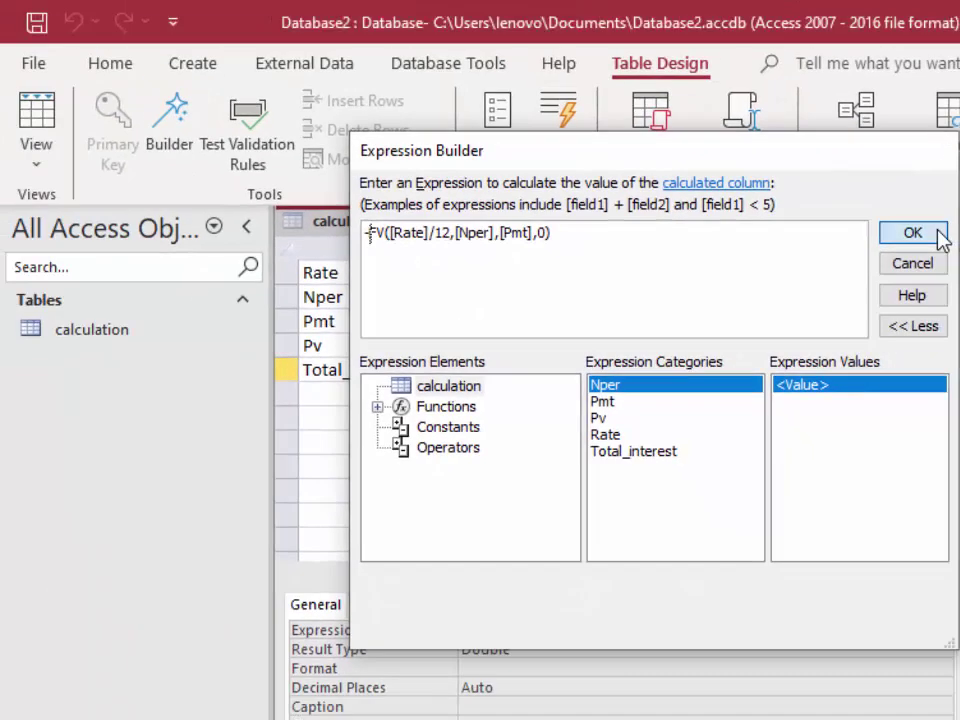
pyautogui.click(930, 232)
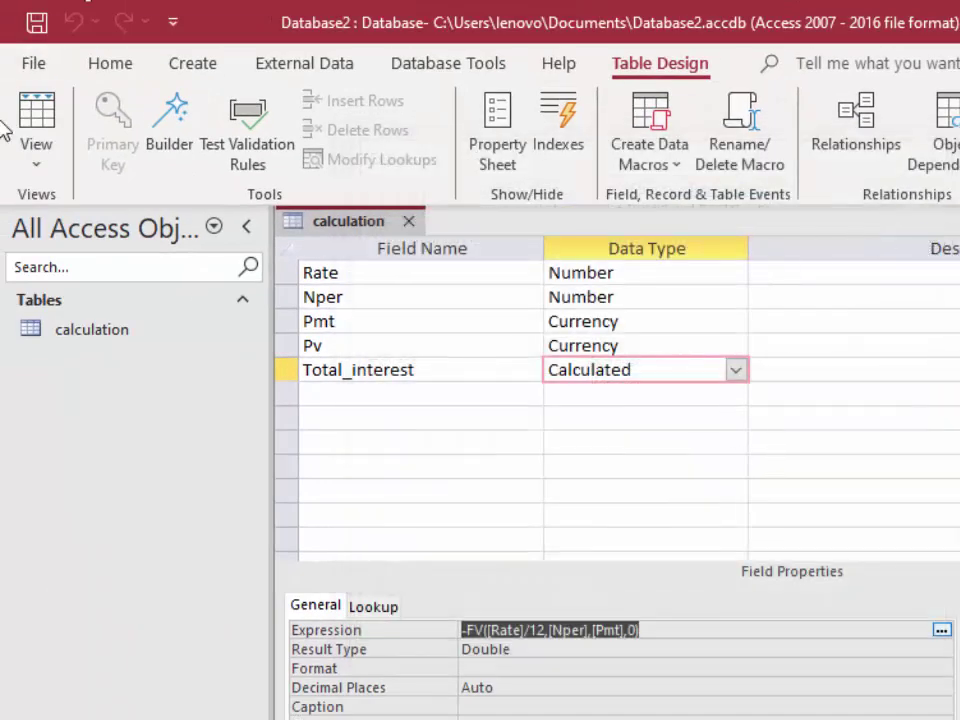
pyautogui.click(36, 120)
# Step: Save the table, widen the Total_interest column, and enter an 8% rate in a new record
pyautogui.click(645, 552)
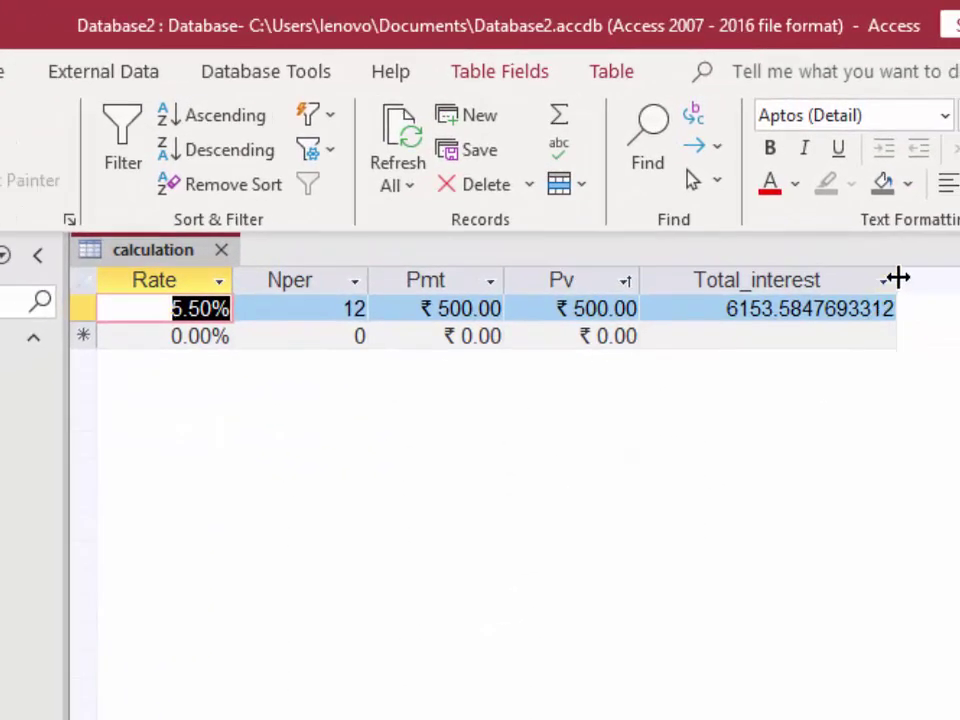
pyautogui.moveTo(897, 278); pyautogui.dragTo(922, 280)
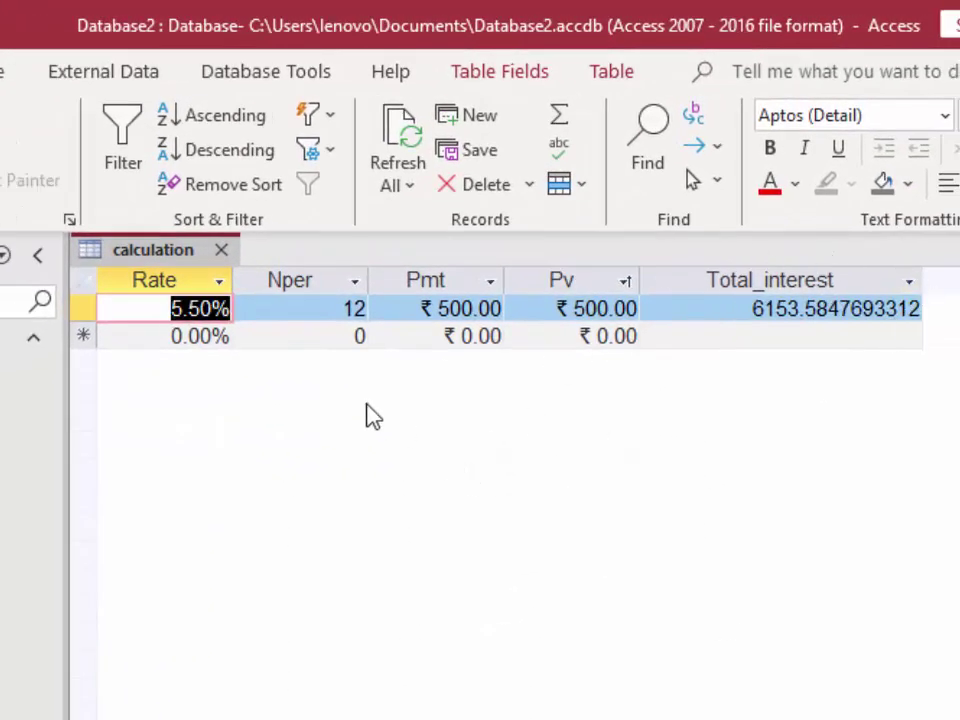
pyautogui.click(182, 343)
pyautogui.press('BackSpace')
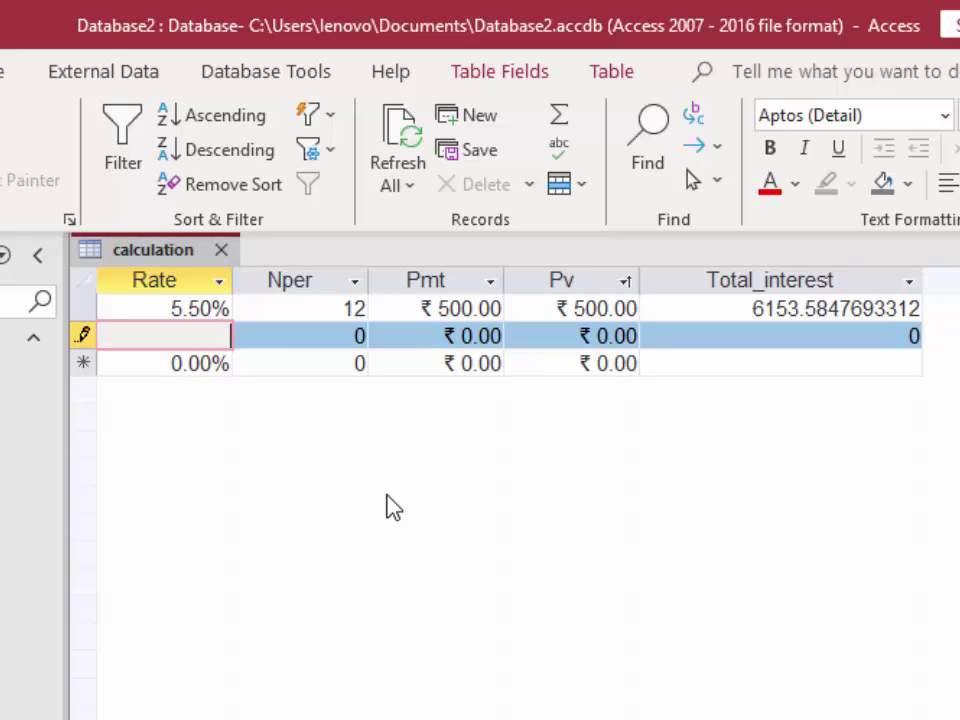
pyautogui.write('8')
pyautogui.press('Tab')
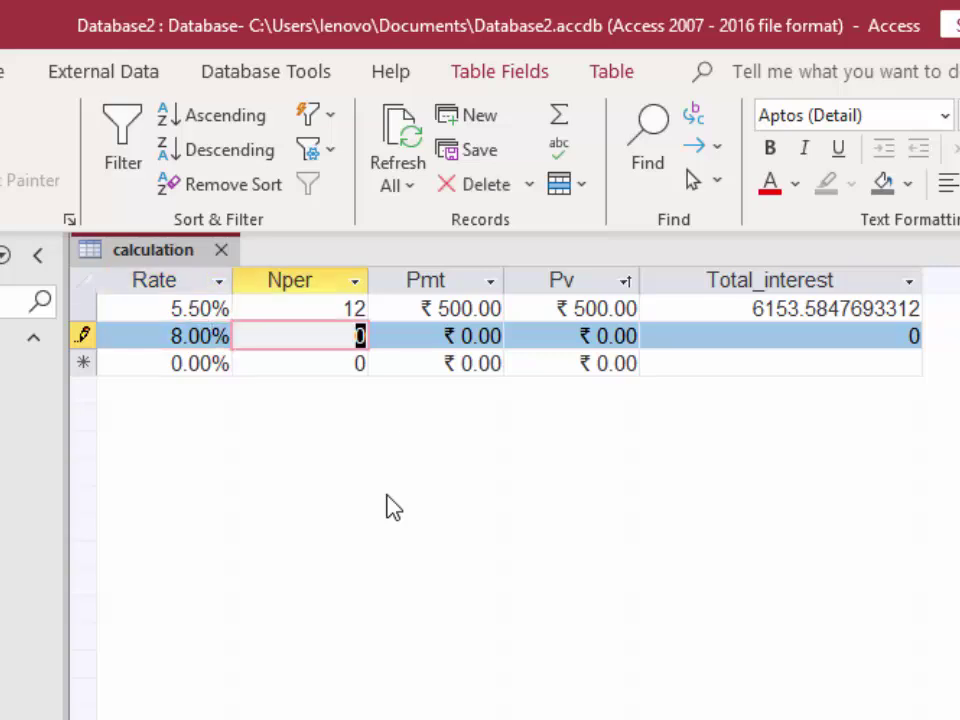
# Step: Fill in Nper 12, Pmt 1,000 and Pv 1,000, giving Total_interest 12449.9260211265
pyautogui.write('12')
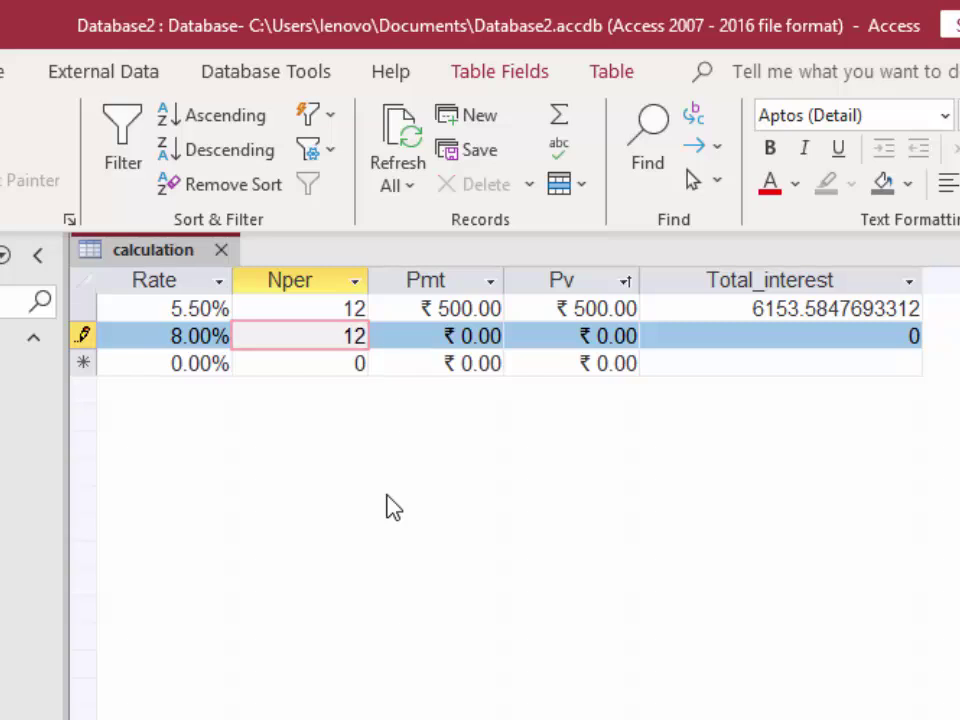
pyautogui.press('Tab')
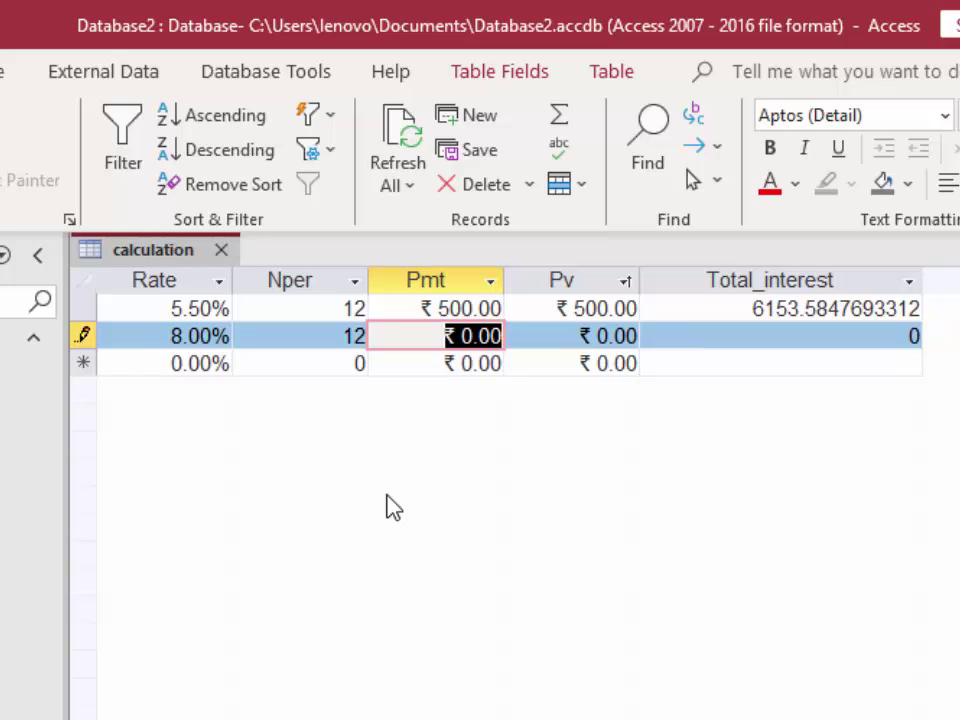
pyautogui.write('1,')
pyautogui.write('00')
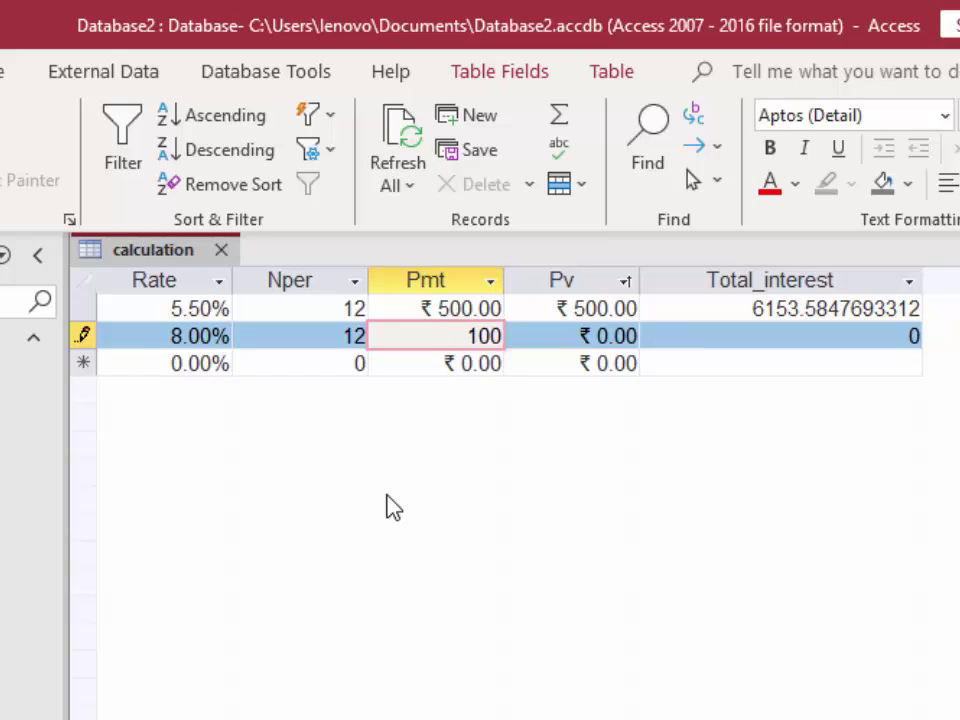
pyautogui.write('0')
pyautogui.press('Tab')
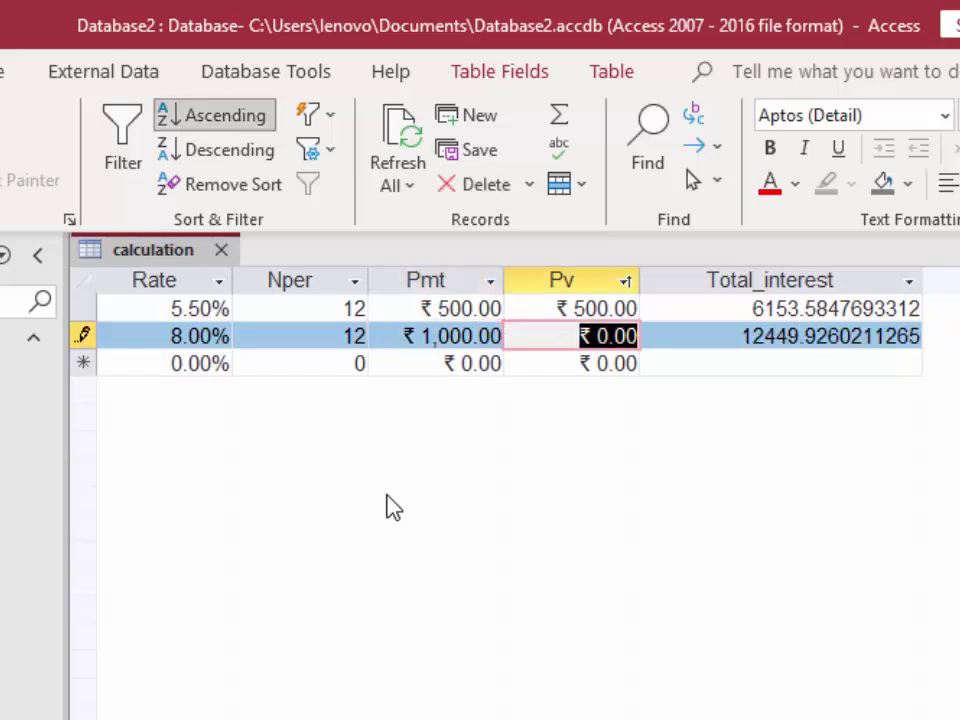
pyautogui.click(615, 335)
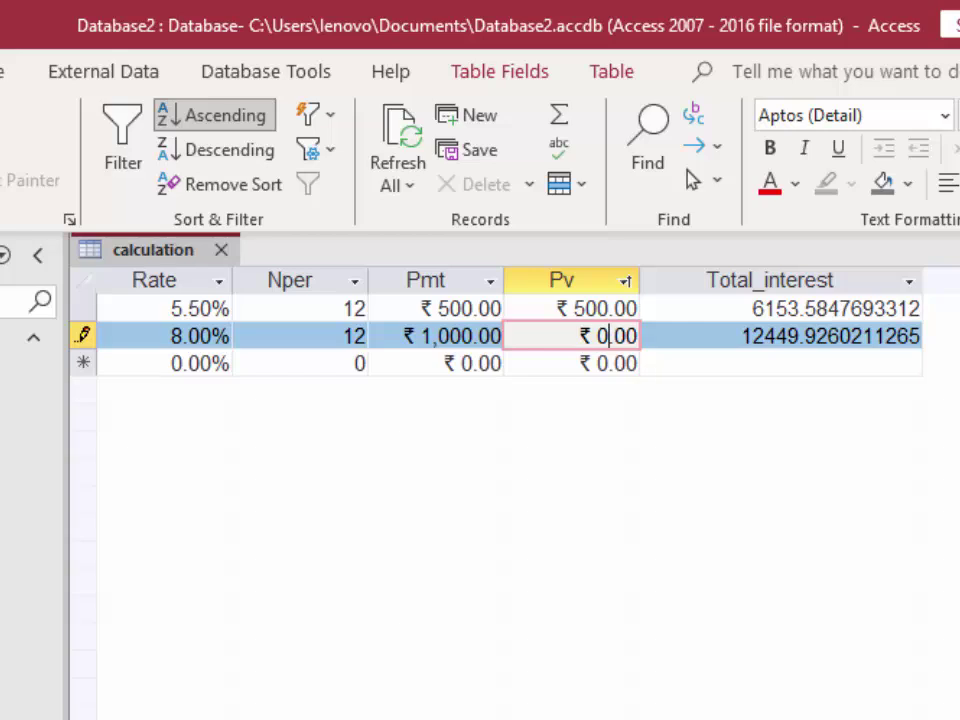
pyautogui.press('BackSpace')
pyautogui.write('1,')
pyautogui.write('00')
pyautogui.write('0')
pyautogui.press('Tab')
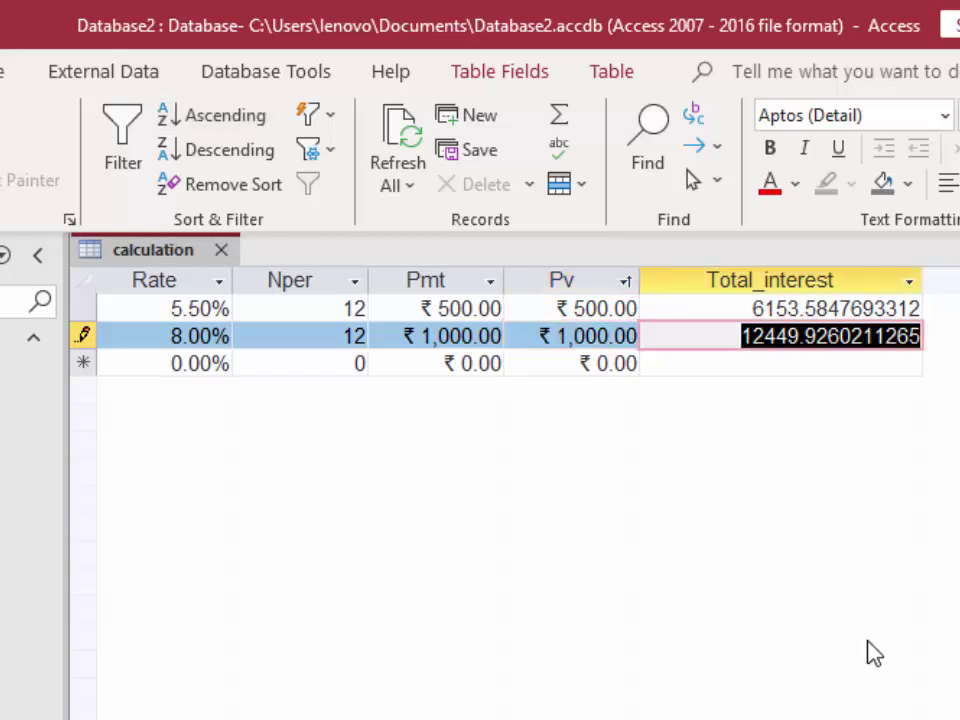
pyautogui.moveTo(745, 336); pyautogui.dragTo(793, 343)
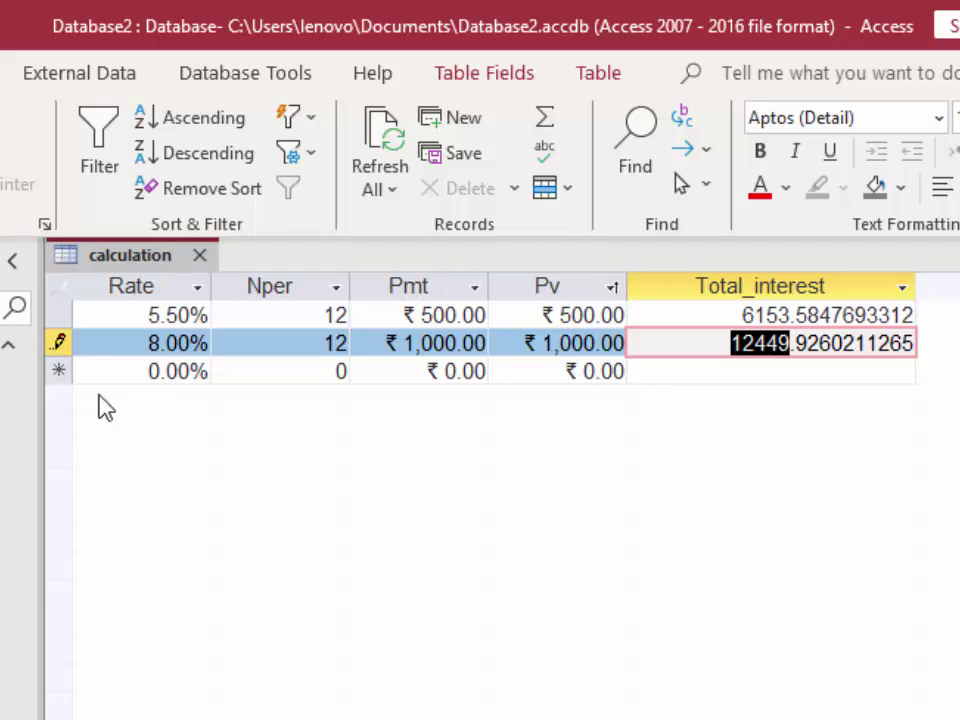
# Step: Enter a new record with Rate 7.50, Nper 12, Pmt 500 and Pv 500
pyautogui.click(159, 375)
pyautogui.press('BackSpace')
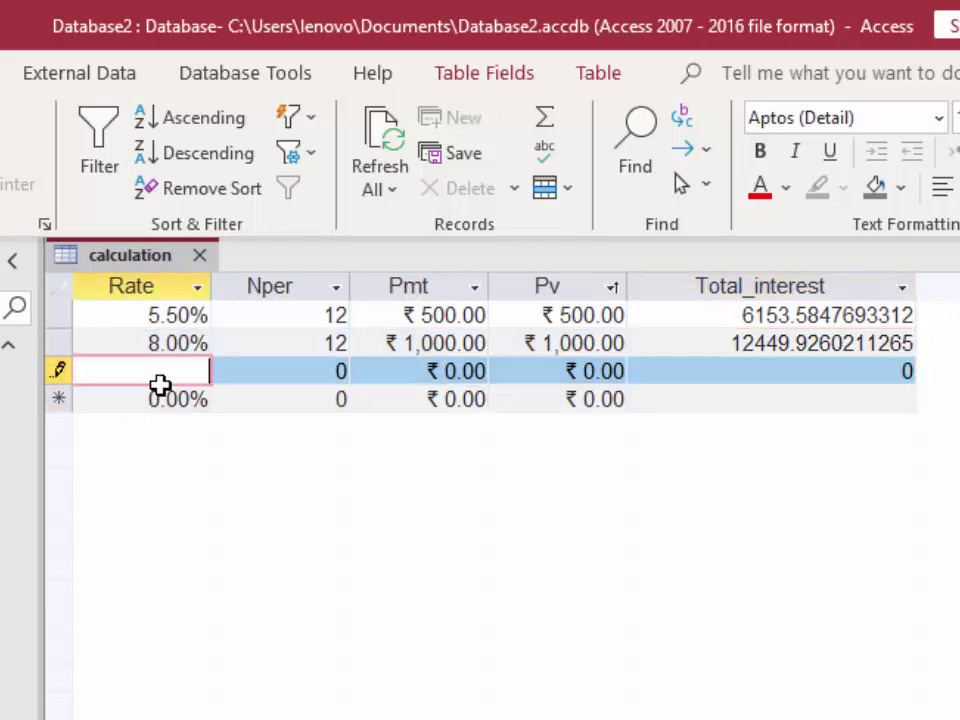
pyautogui.write('7')
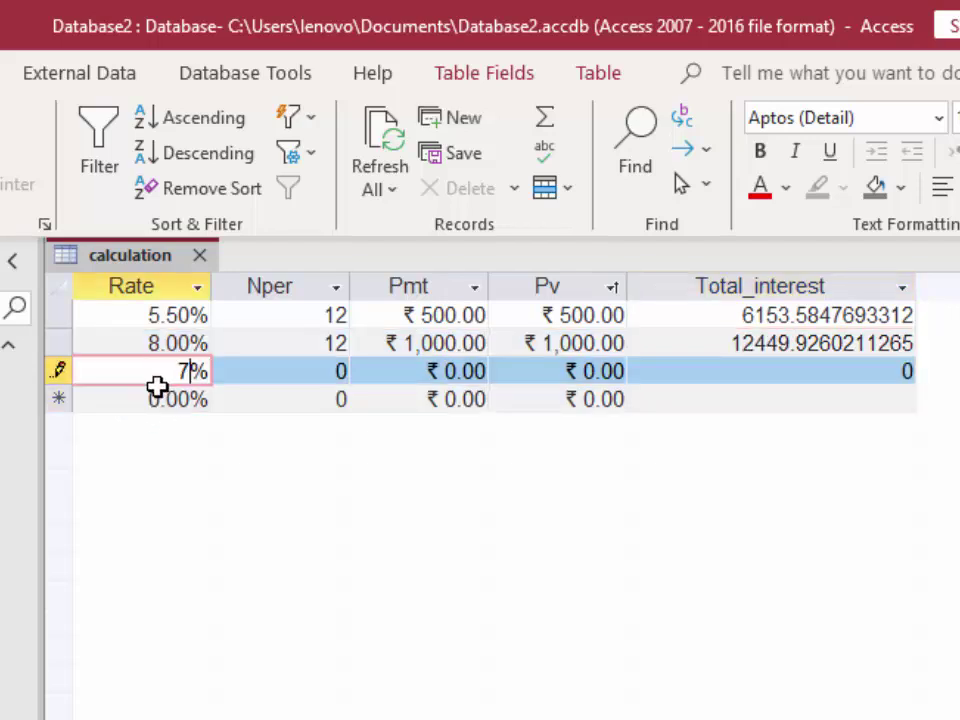
pyautogui.write('.50')
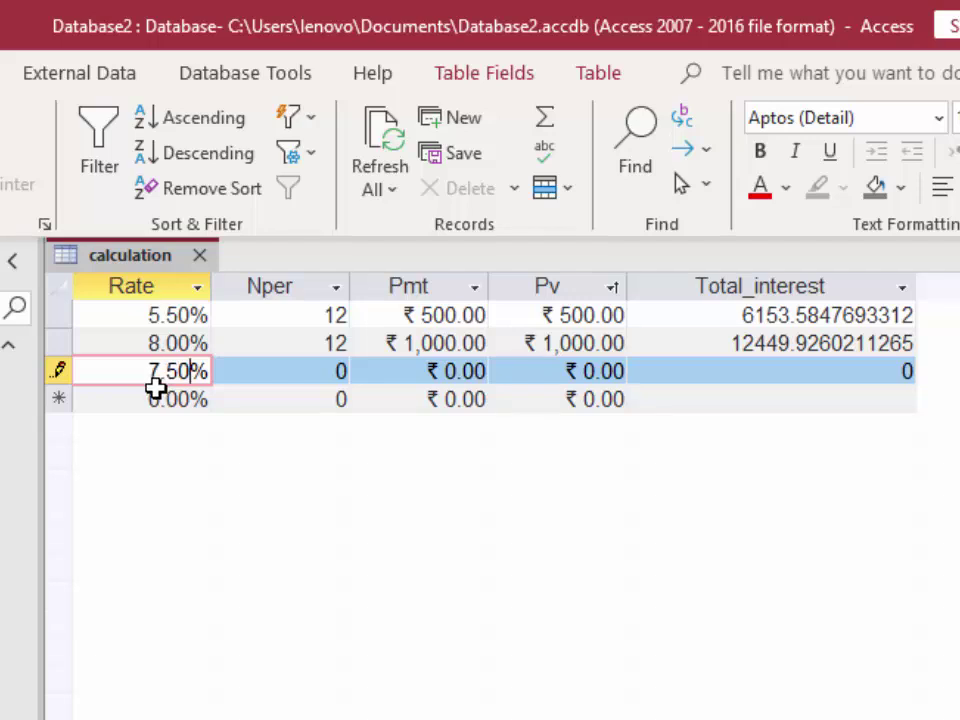
pyautogui.press('Tab')
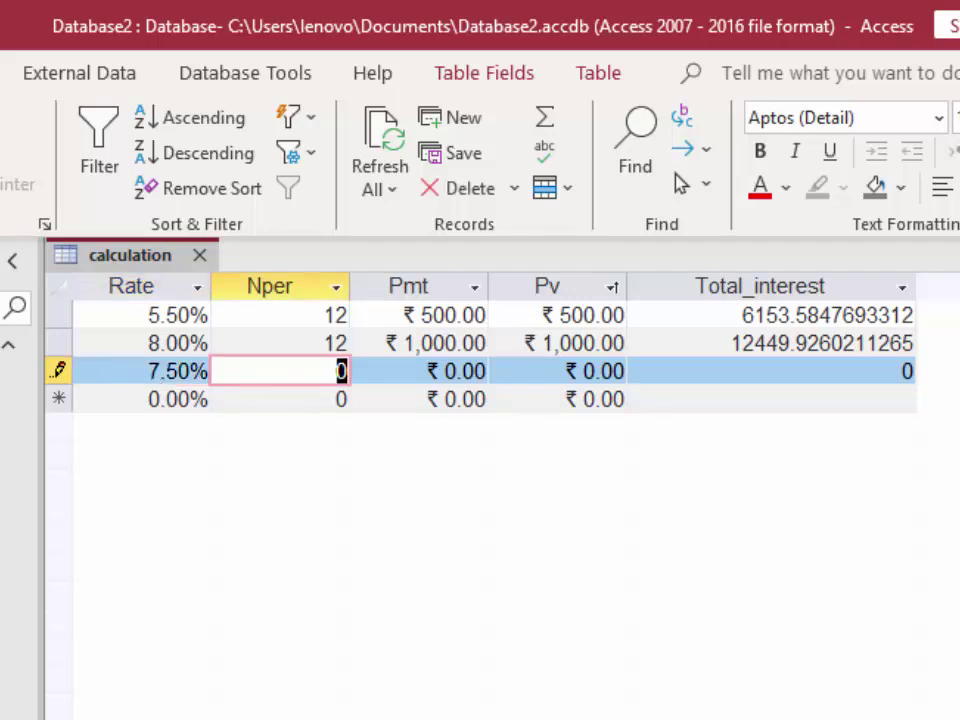
pyautogui.write('12')
pyautogui.press('Tab')
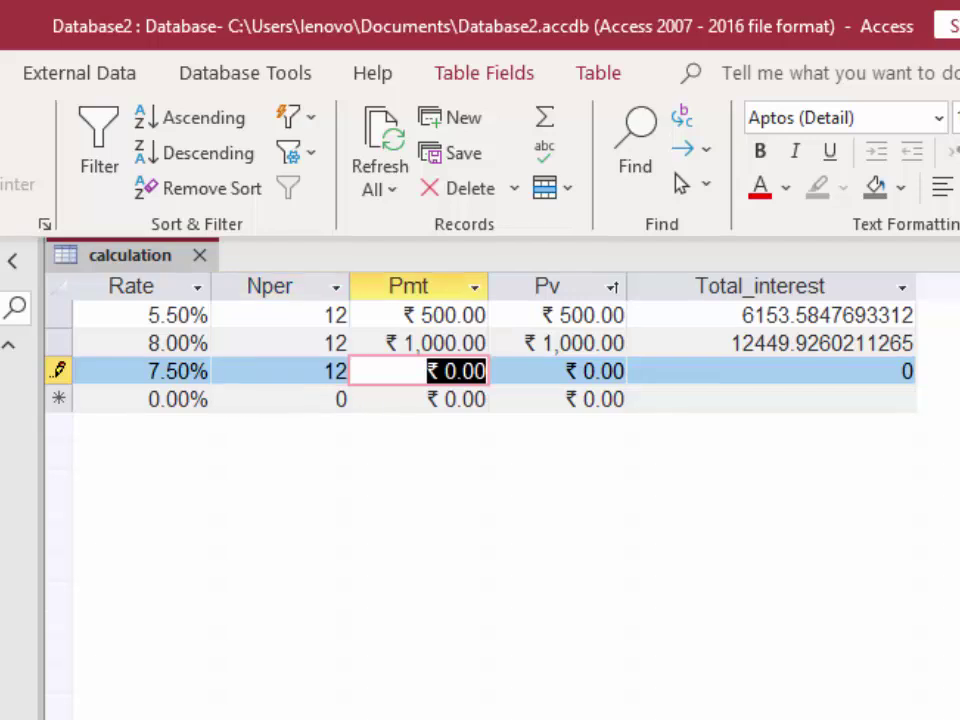
pyautogui.write('5')
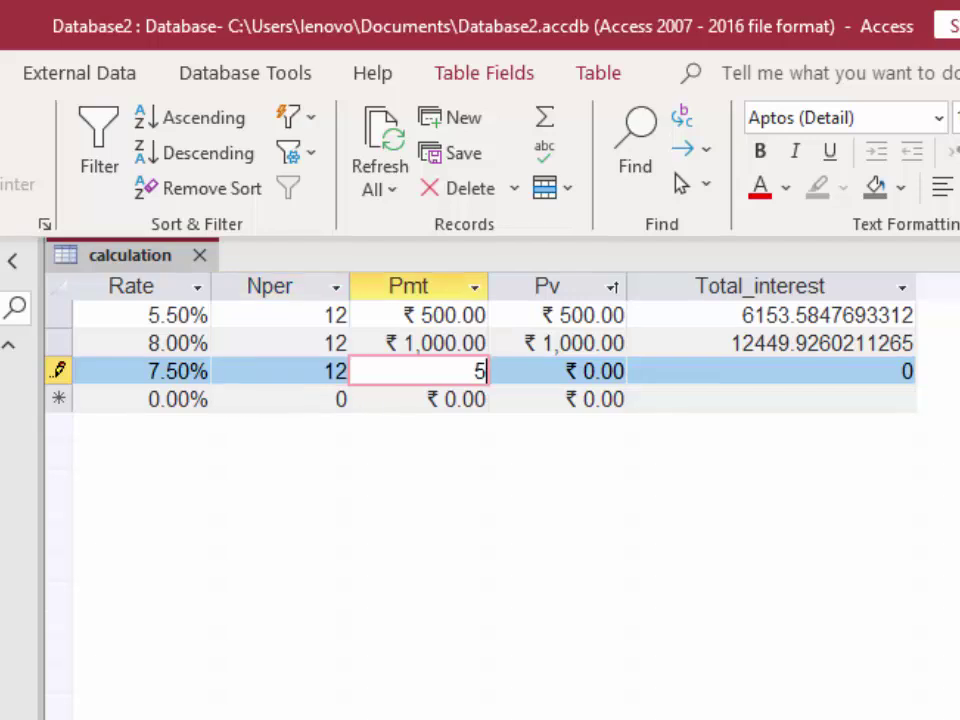
pyautogui.write('00')
pyautogui.press('Tab')
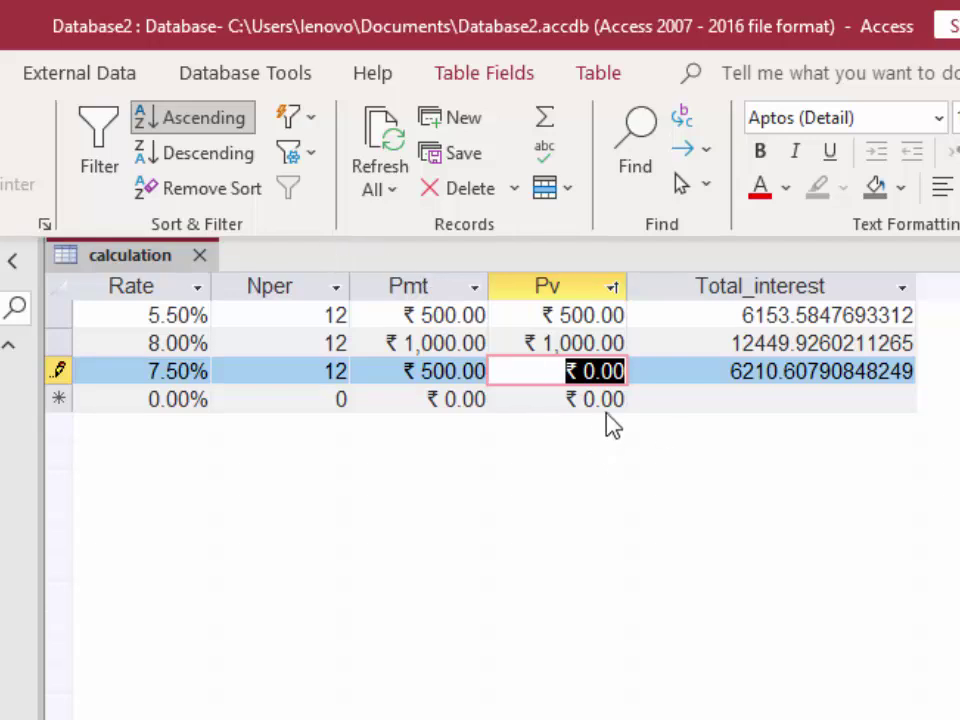
pyautogui.click(601, 371)
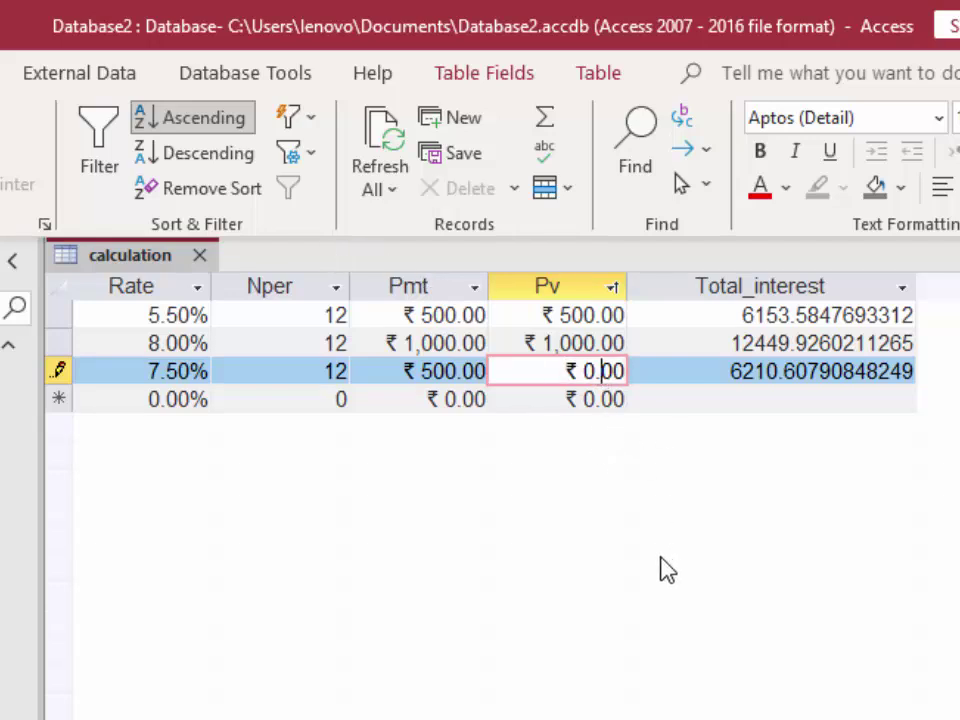
pyautogui.press('BackSpace')
pyautogui.write('500')
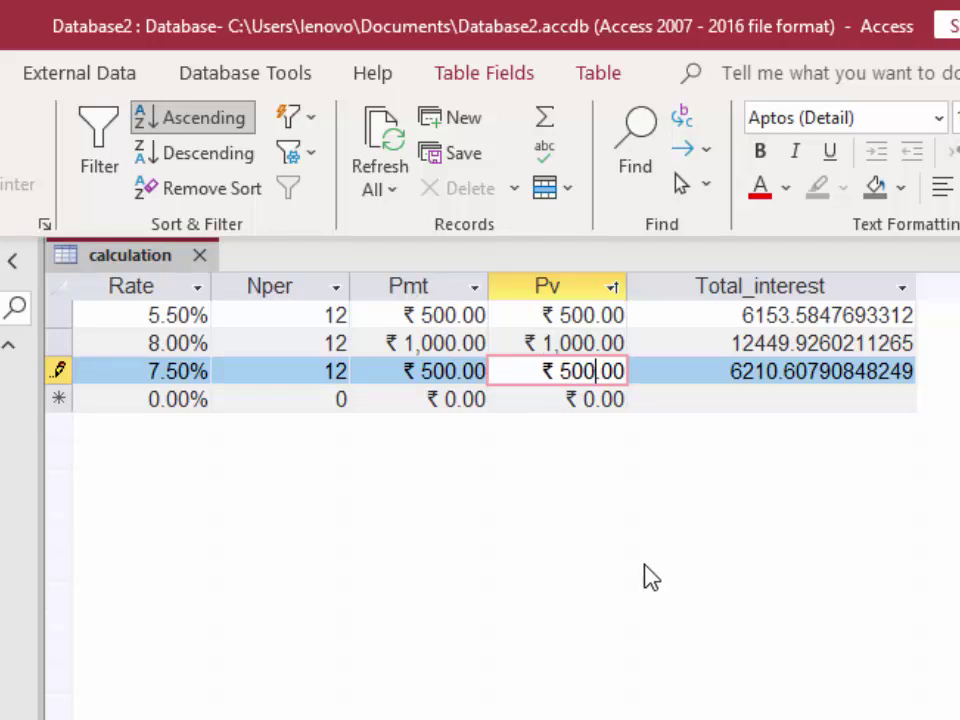
pyautogui.click(703, 378)
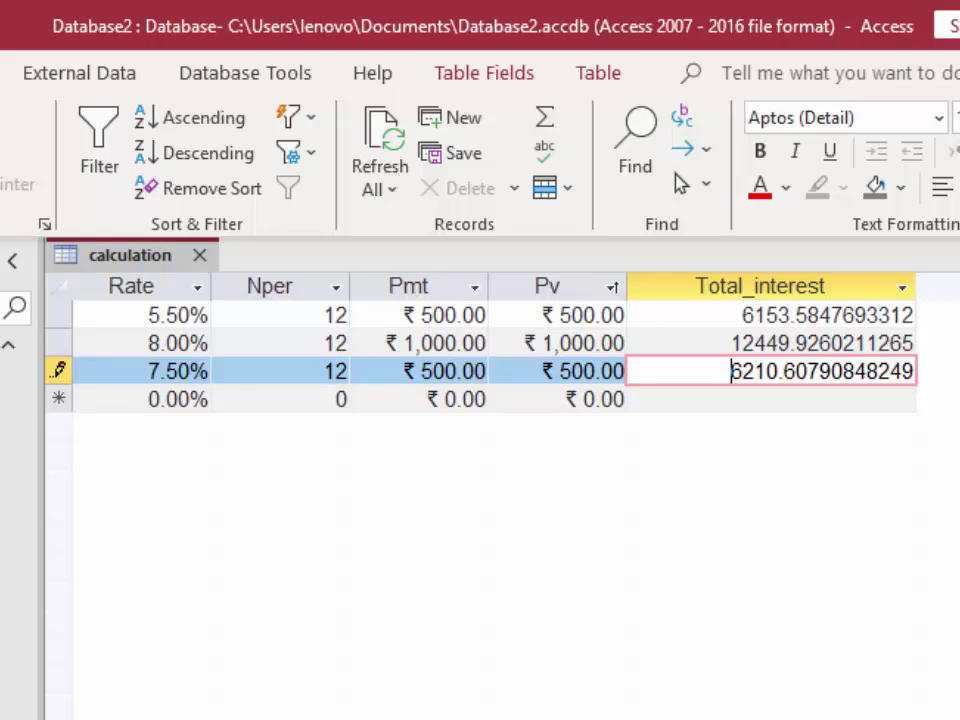
pyautogui.hotkey('alt', 'c')
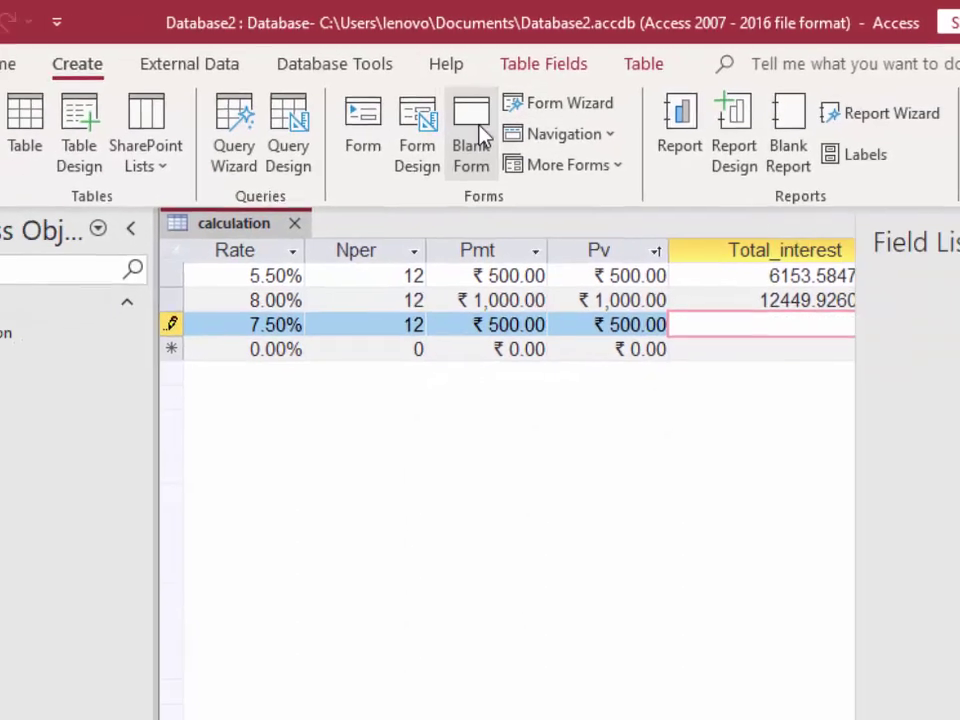
# Step: Create a blank form and place the calculation table's Rate field on it
pyautogui.click(401, 150)
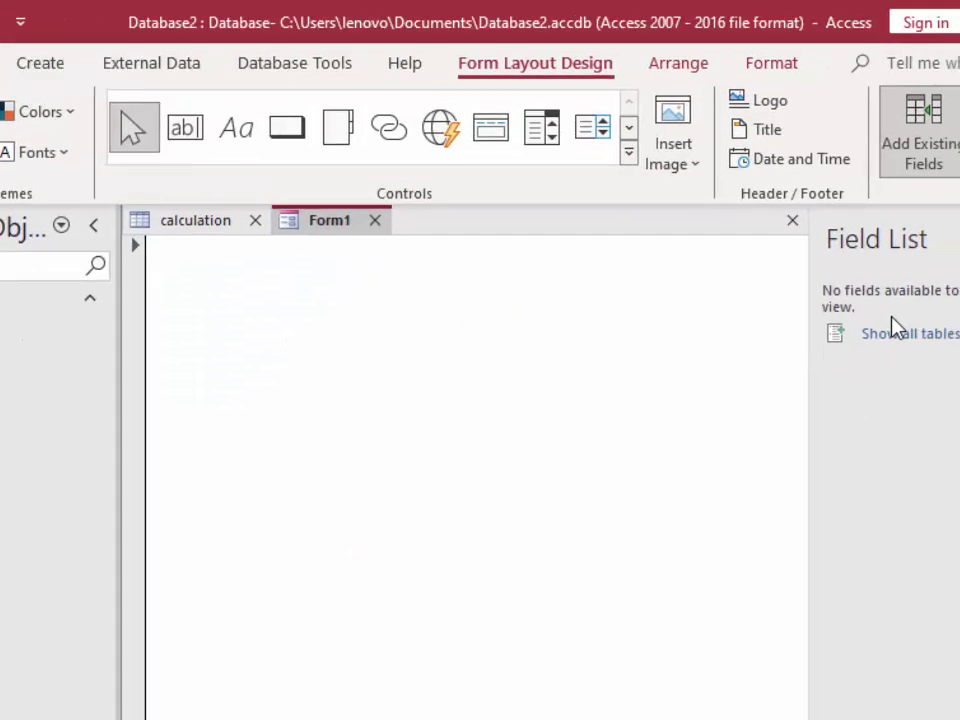
pyautogui.click(935, 301)
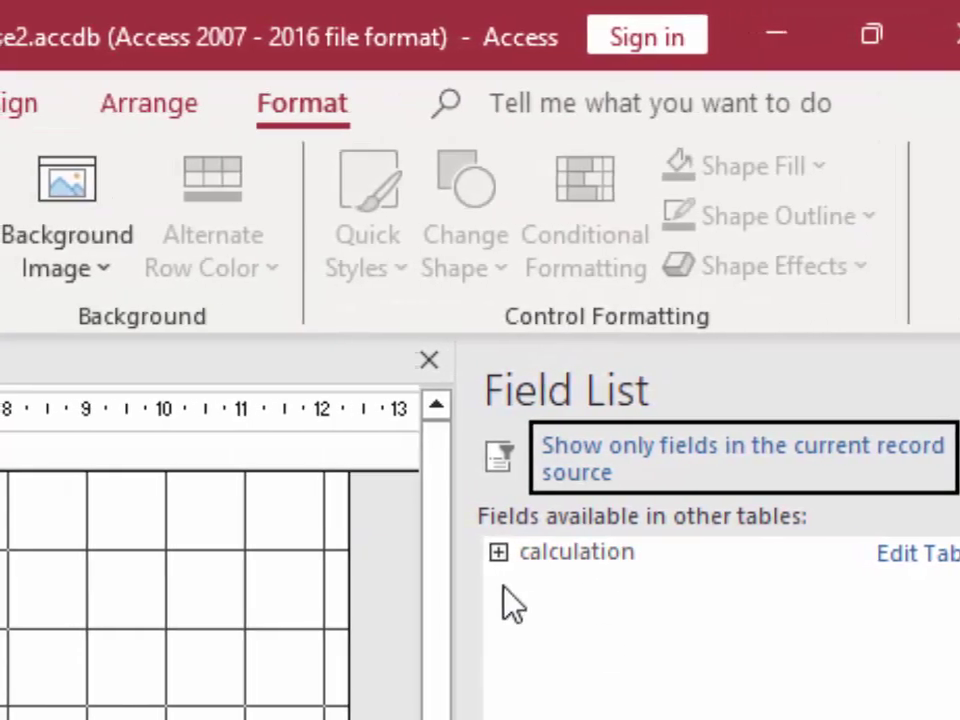
pyautogui.click(508, 552)
pyautogui.click(508, 552)
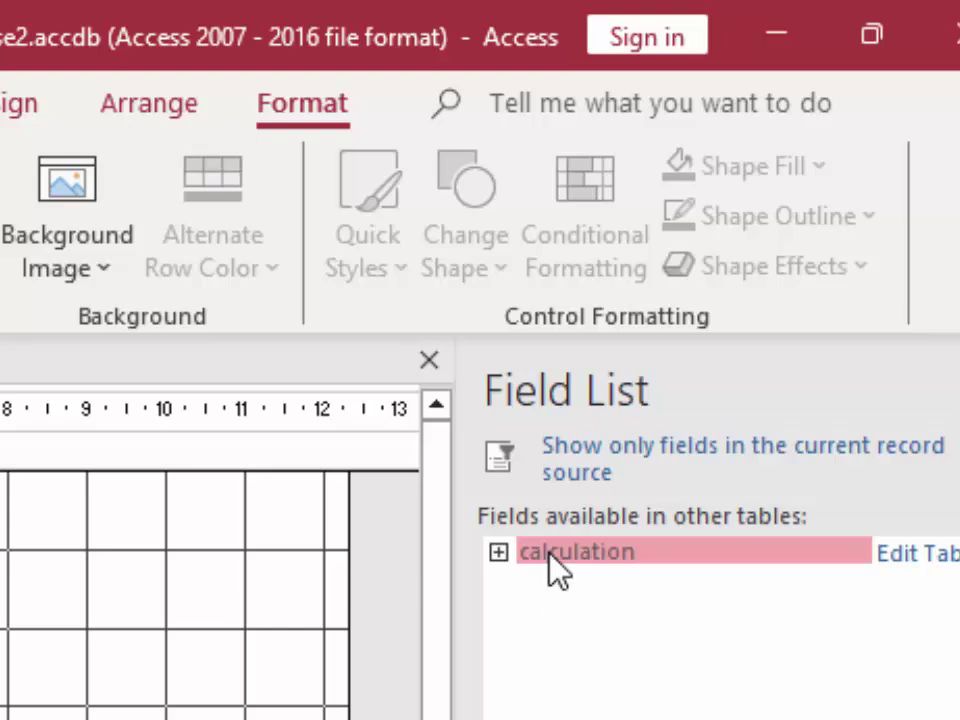
pyautogui.doubleClick(550, 557)
pyautogui.moveTo(575, 590)
pyautogui.mouseDown()
pyautogui.moveTo(548, 593)
pyautogui.moveTo(232, 338)
pyautogui.mouseUp()
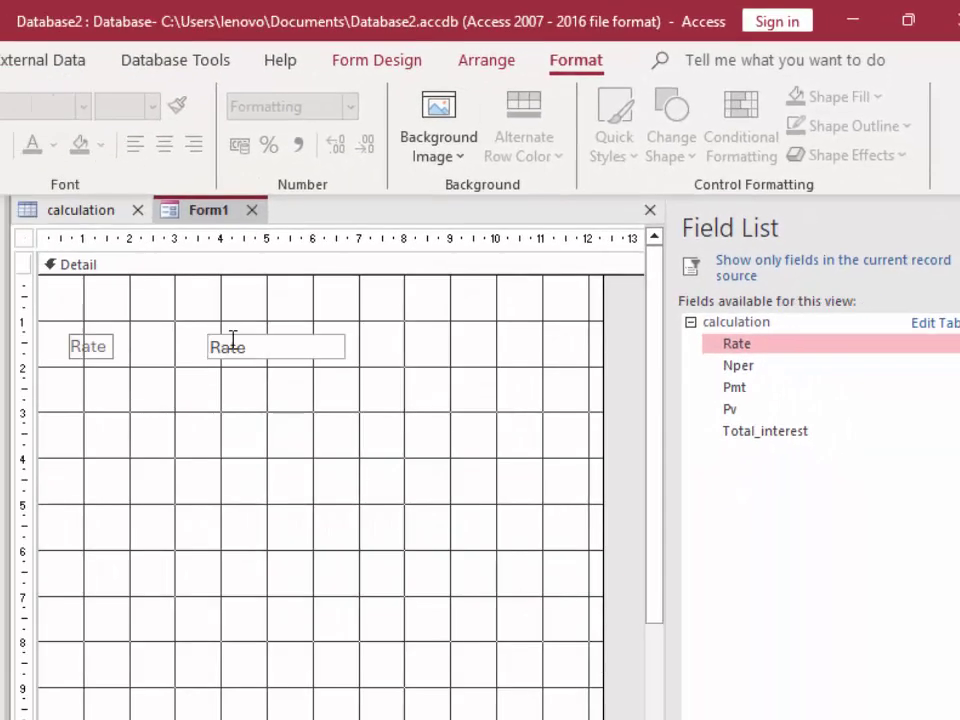
# Step: Stack the Nper, Pv, Pmt and Total_interest fields one below another under Rate
pyautogui.moveTo(739, 366)
pyautogui.mouseDown()
pyautogui.moveTo(226, 410)
pyautogui.moveTo(216, 396)
pyautogui.mouseUp()
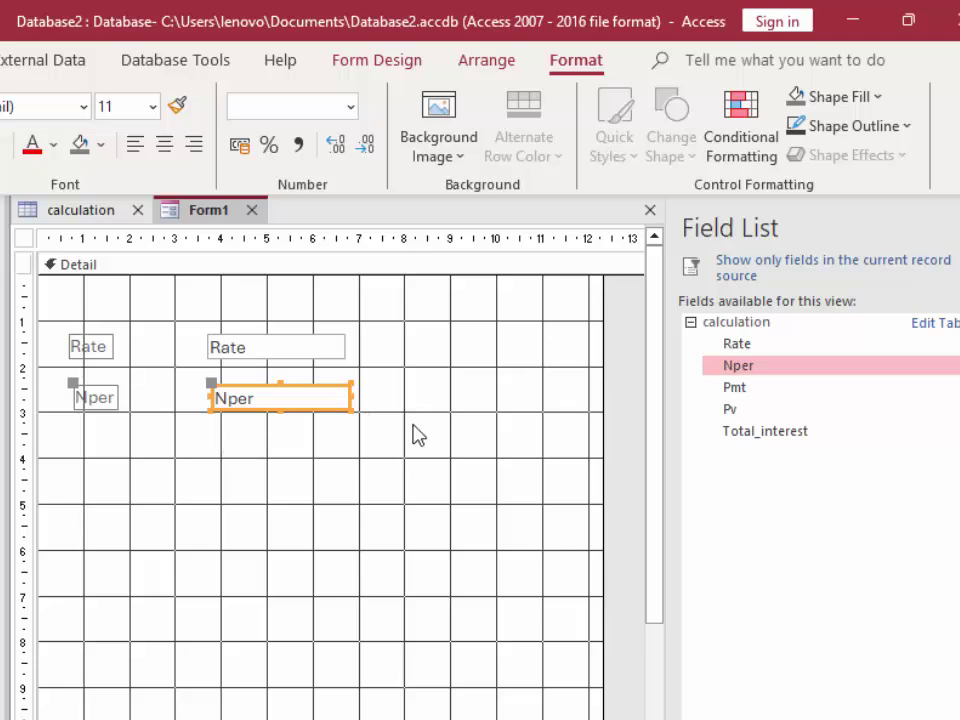
pyautogui.moveTo(743, 409); pyautogui.dragTo(439, 462)
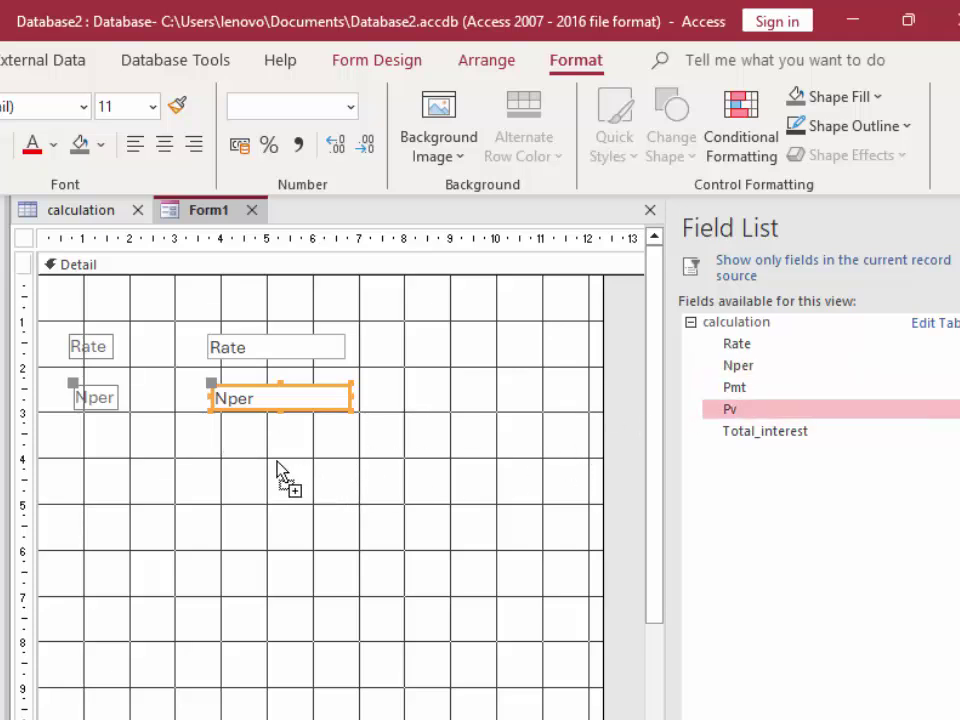
pyautogui.moveTo(220, 440); pyautogui.dragTo(218, 441)
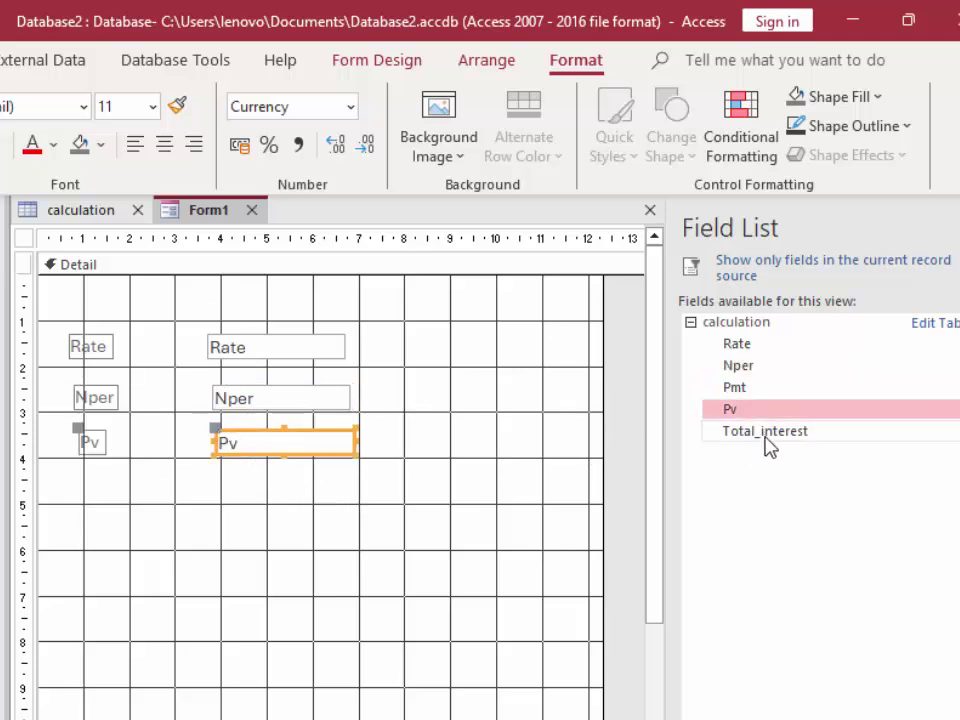
pyautogui.moveTo(740, 390); pyautogui.dragTo(620, 415)
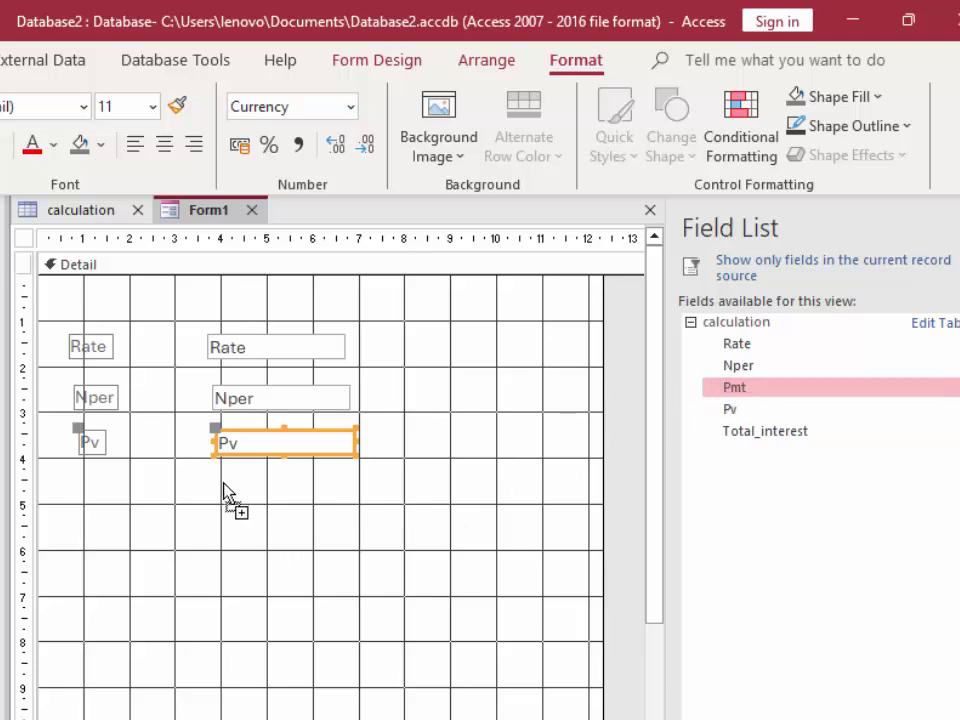
pyautogui.moveTo(224, 490); pyautogui.dragTo(221, 484)
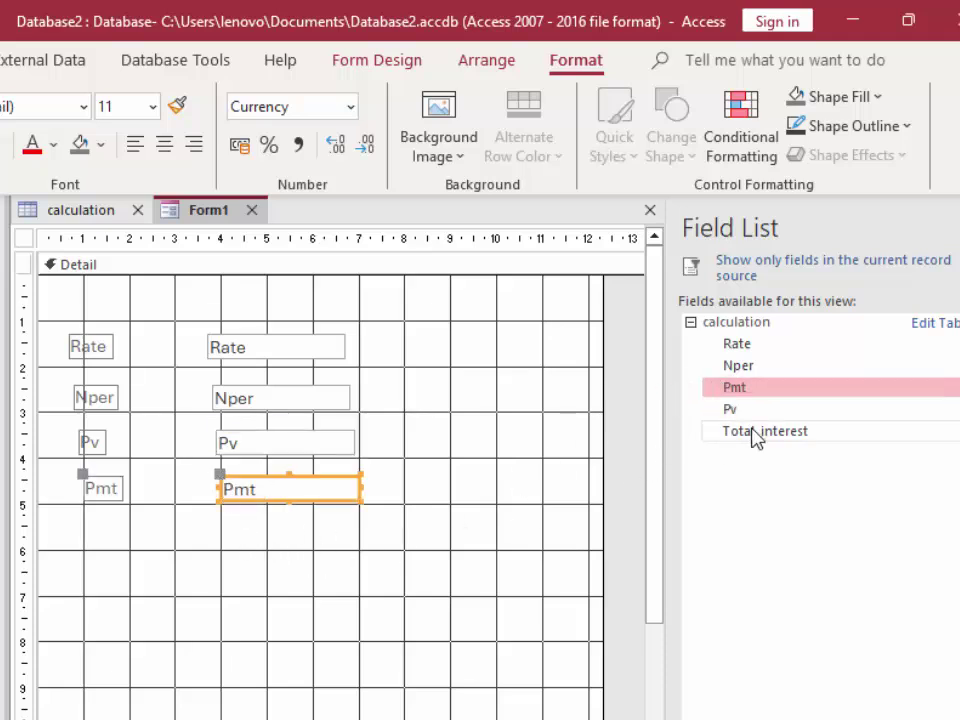
pyautogui.moveTo(757, 438); pyautogui.dragTo(222, 562)
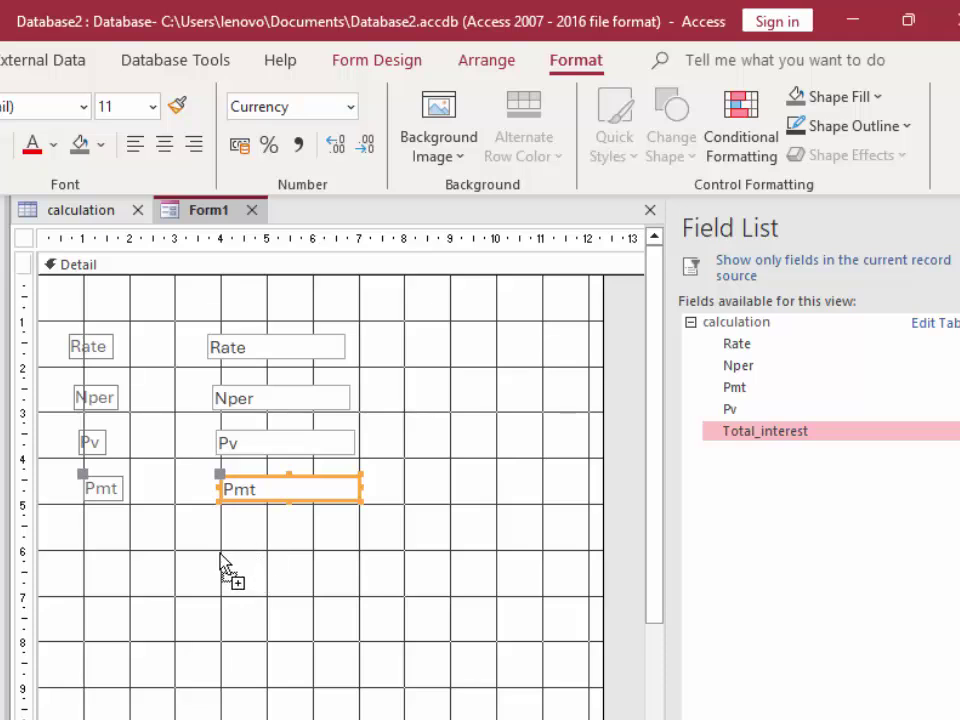
pyautogui.moveTo(229, 540); pyautogui.dragTo(229, 538)
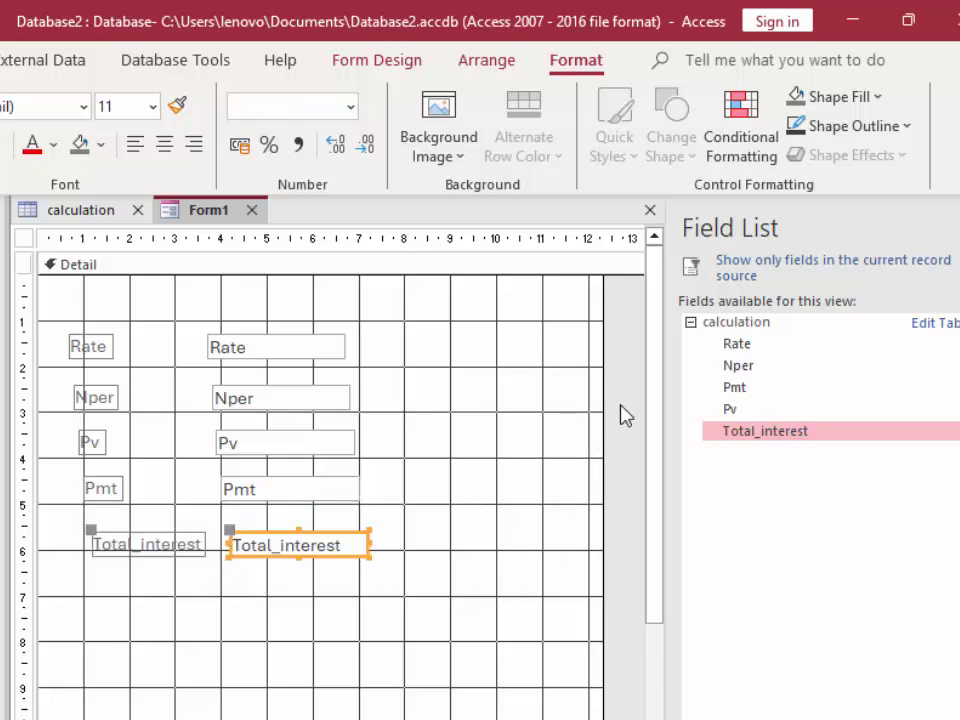
# Step: Fill the form's Detail section with a light peach background
pyautogui.click(495, 447)
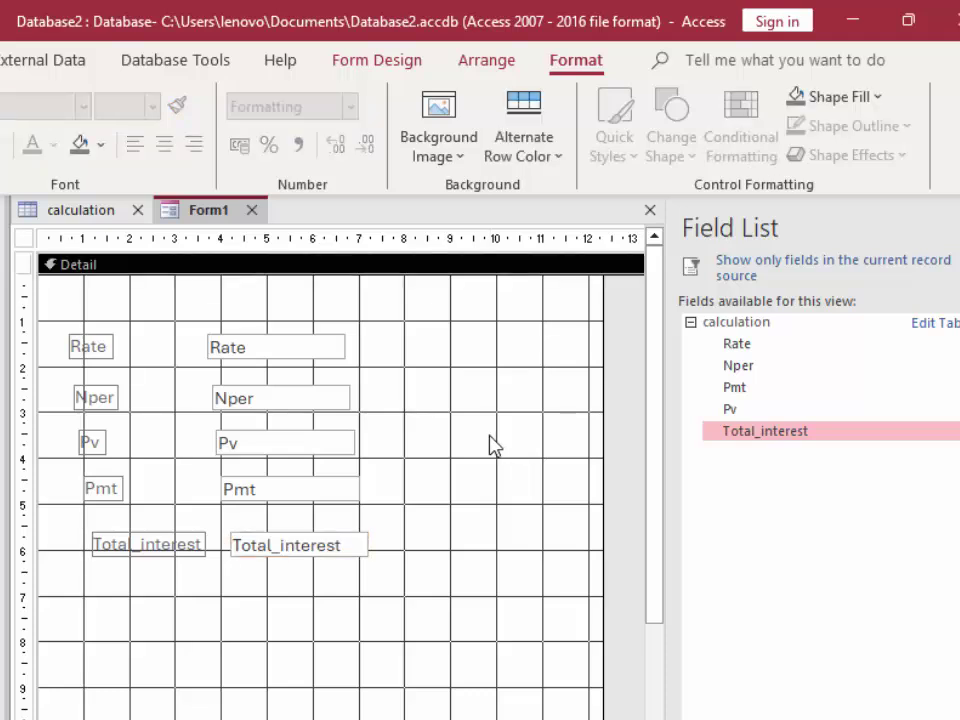
pyautogui.click(878, 99)
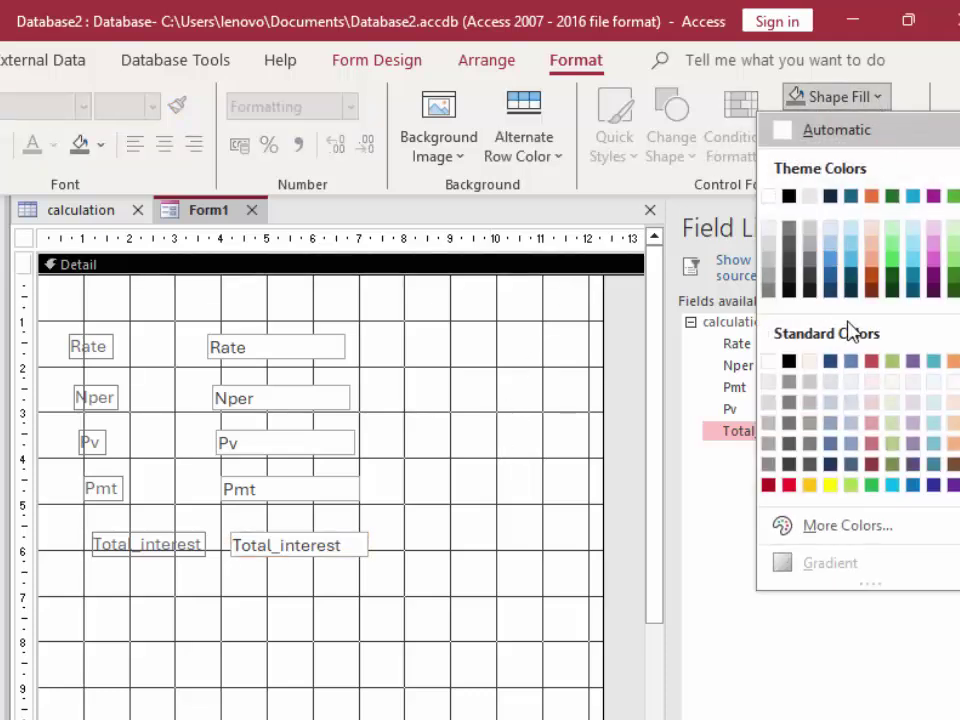
pyautogui.click(955, 422)
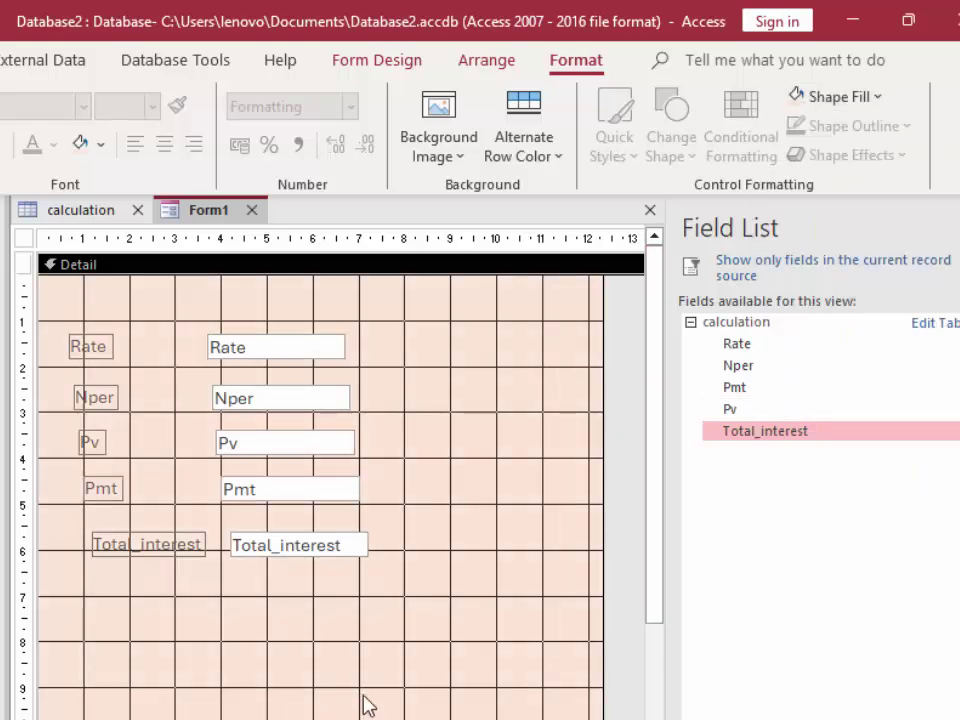
# Step: Make all labels and text boxes bold with black outlines
pyautogui.moveTo(364, 643); pyautogui.dragTo(43, 290)
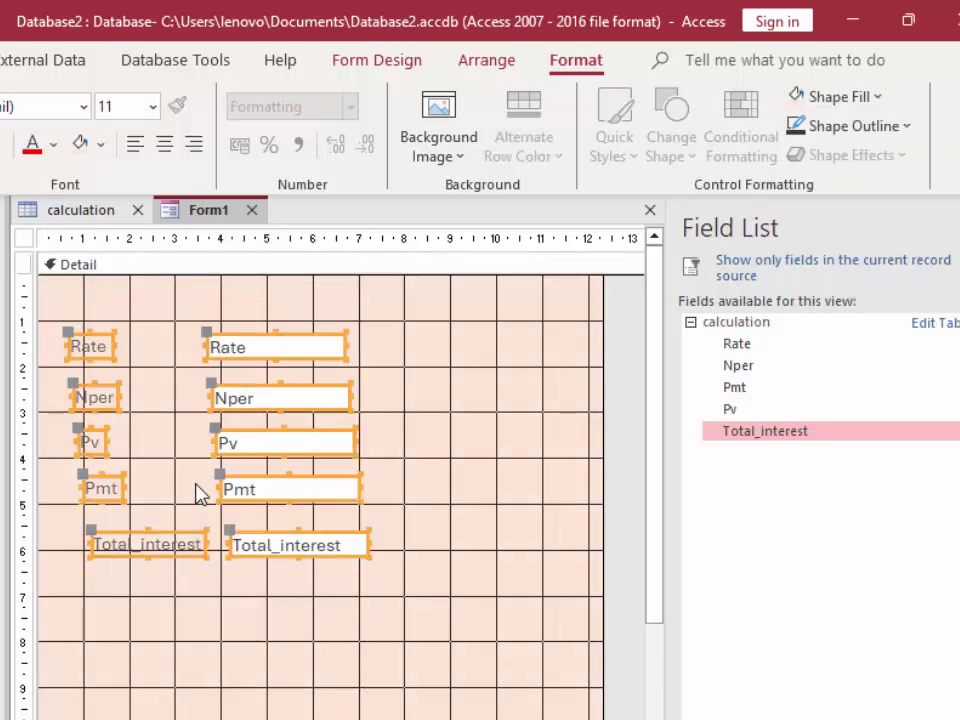
pyautogui.hotkey('ctrl', 'b')
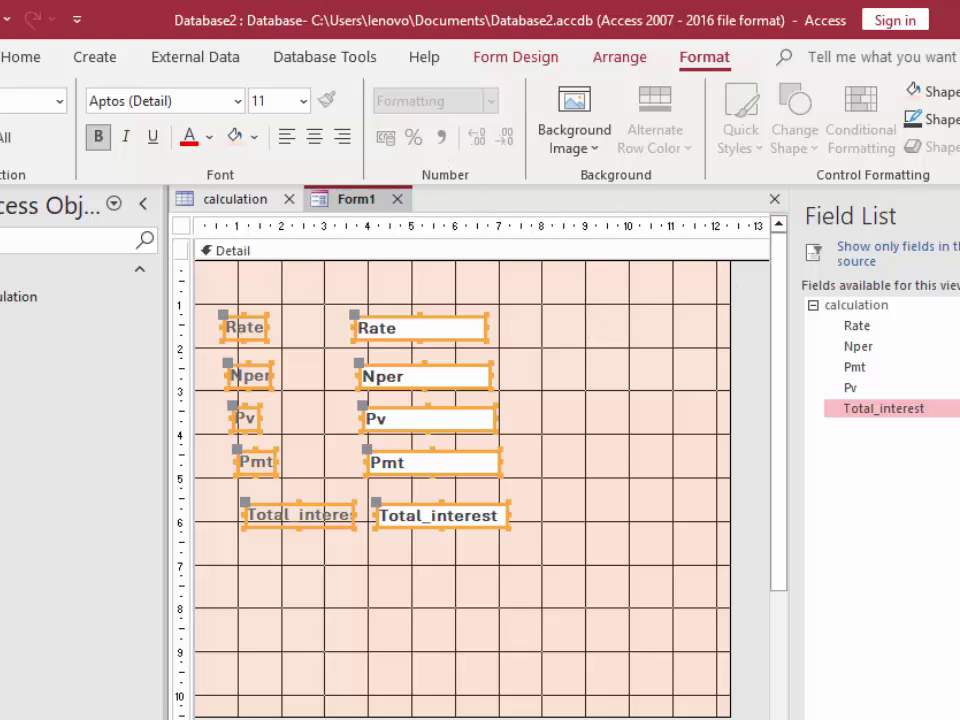
pyautogui.click(930, 119)
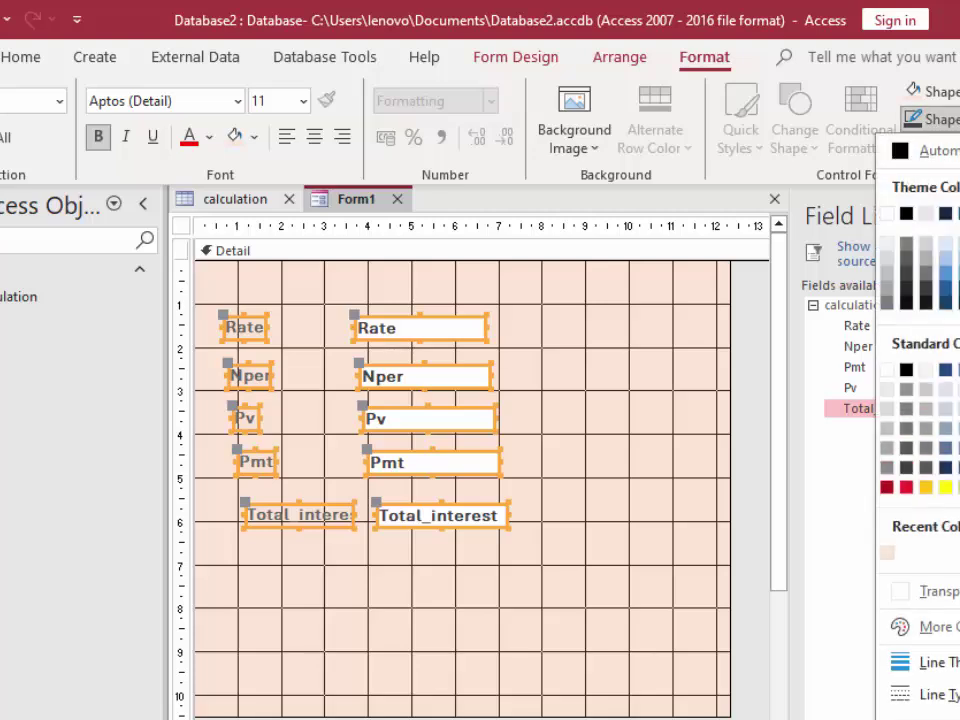
pyautogui.click(906, 369)
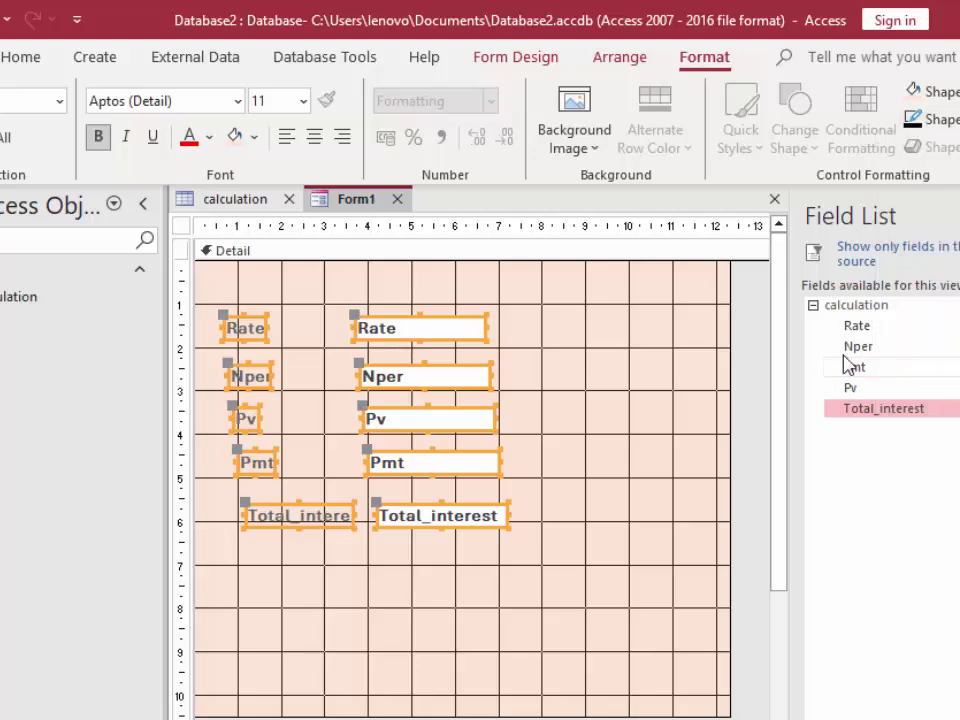
pyautogui.click(336, 321)
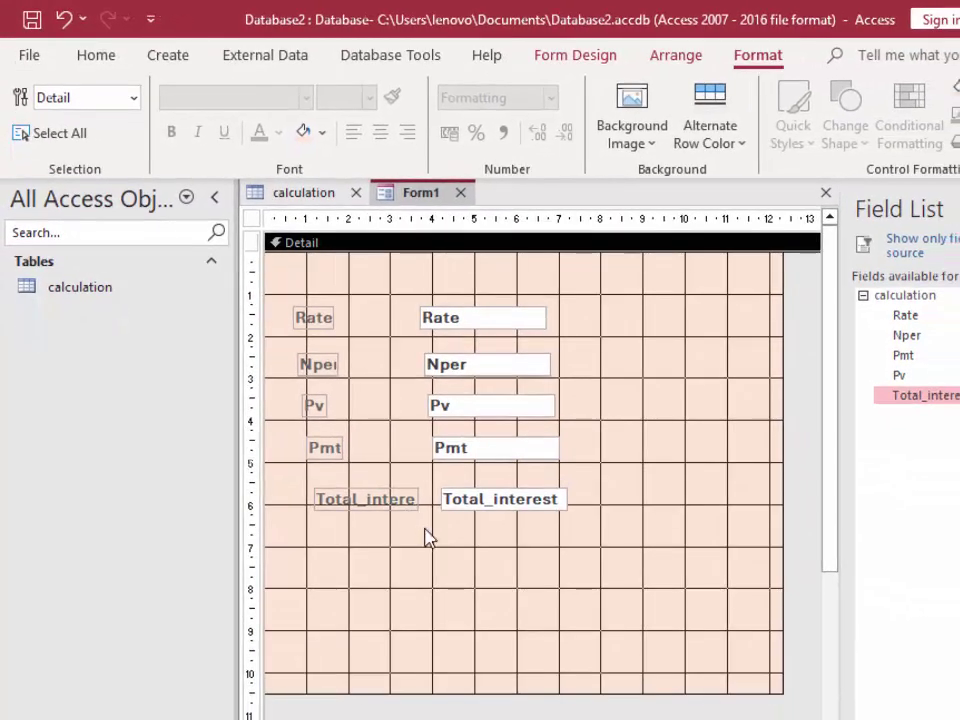
# Step: Show the Property Sheet for the whole form
pyautogui.click(96, 54)
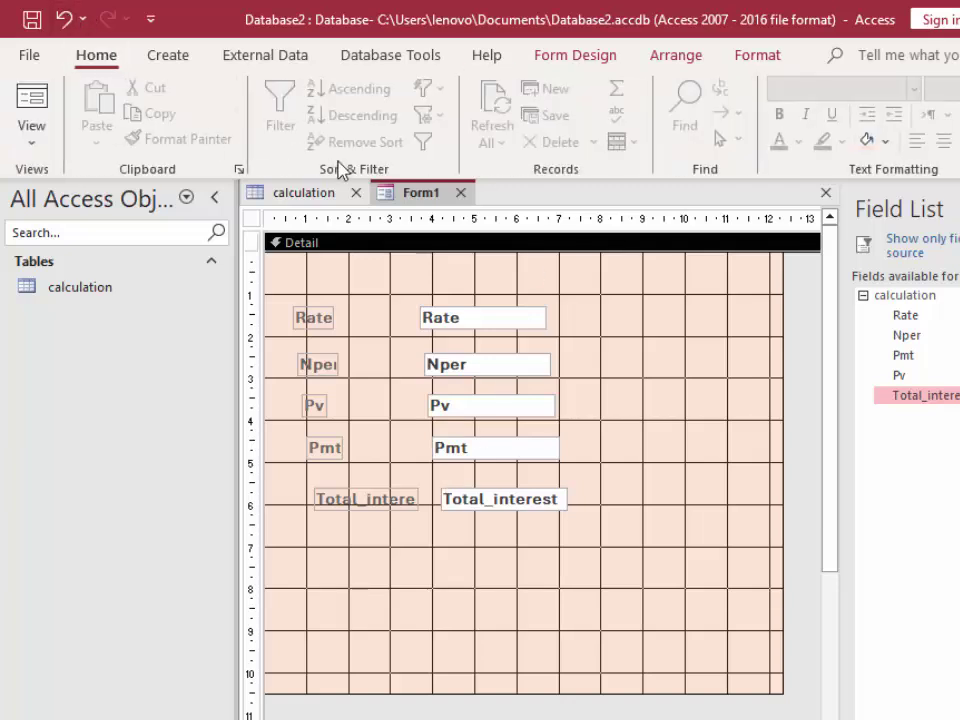
pyautogui.click(586, 60)
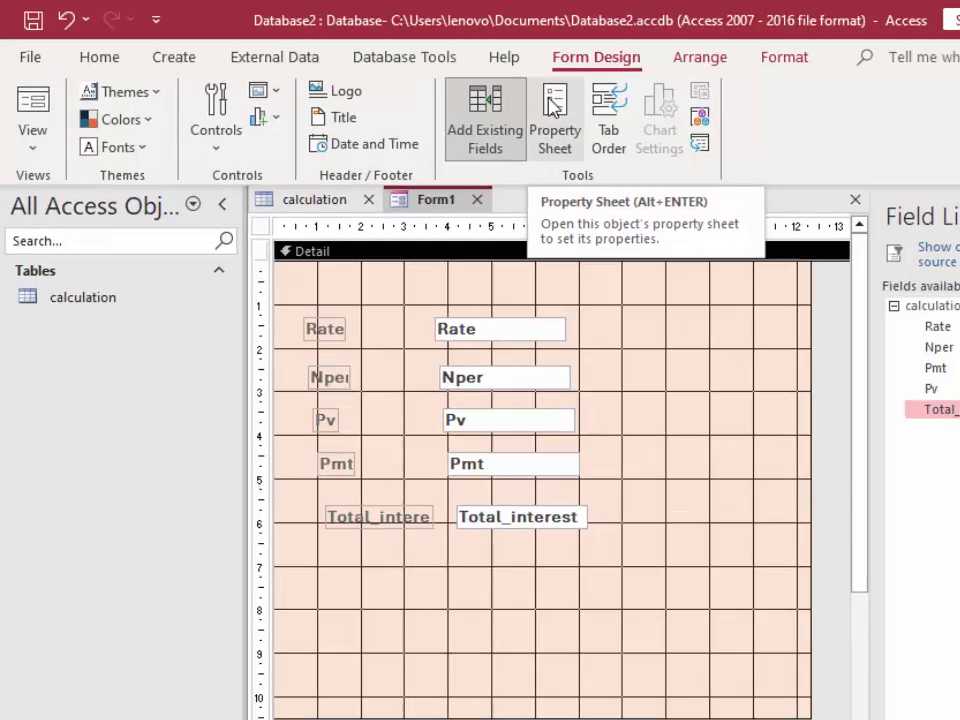
pyautogui.click(530, 107)
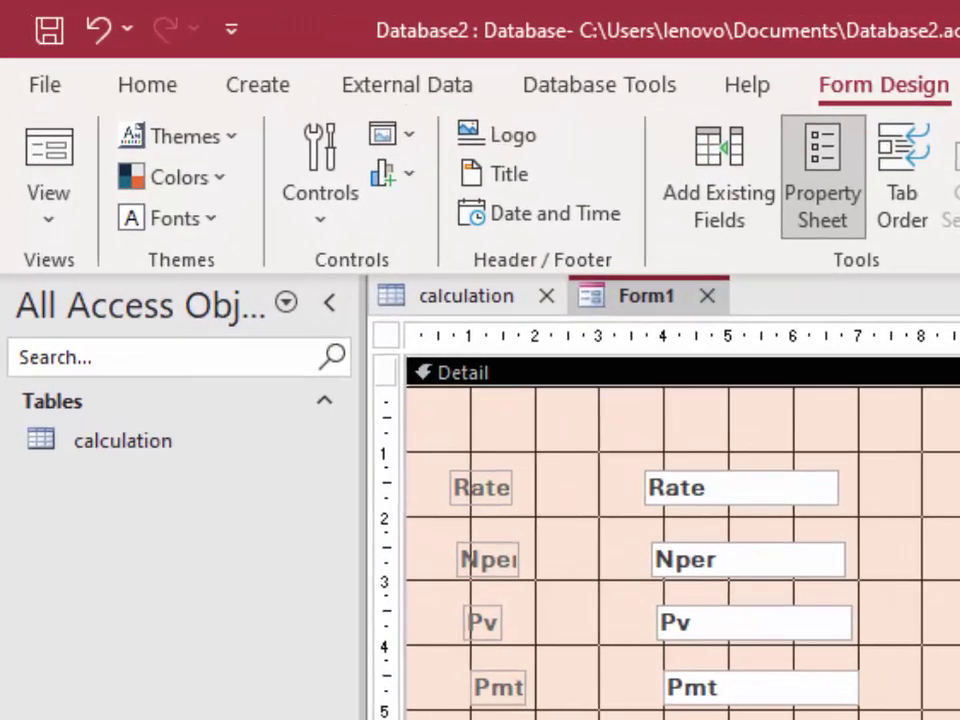
pyautogui.click(386, 334)
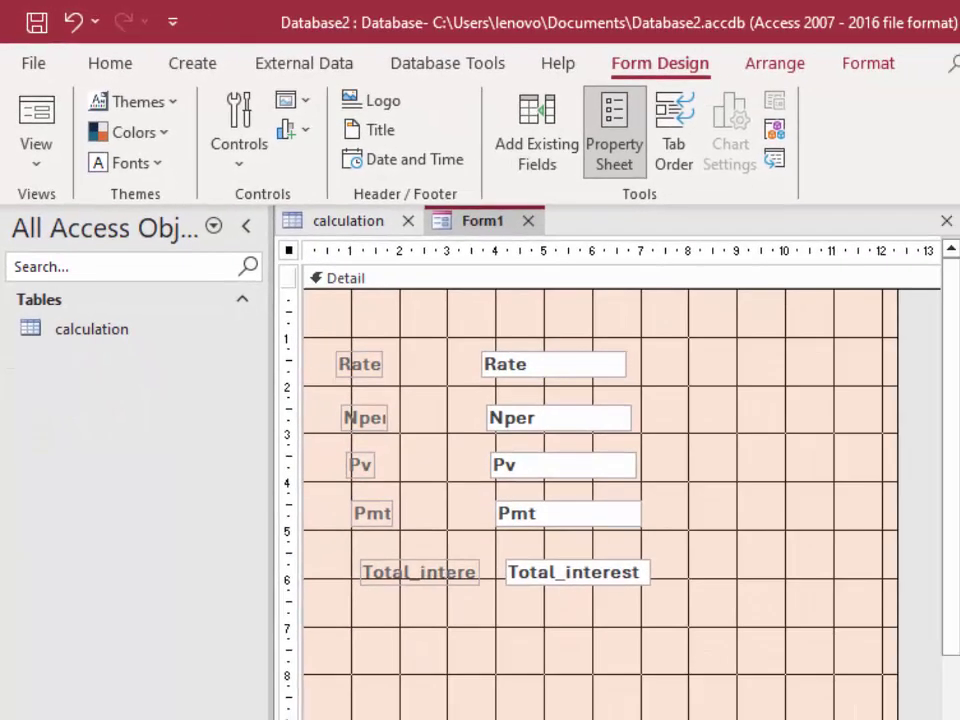
# Step: Save the new form as 'Interest'
pyautogui.click(36, 22)
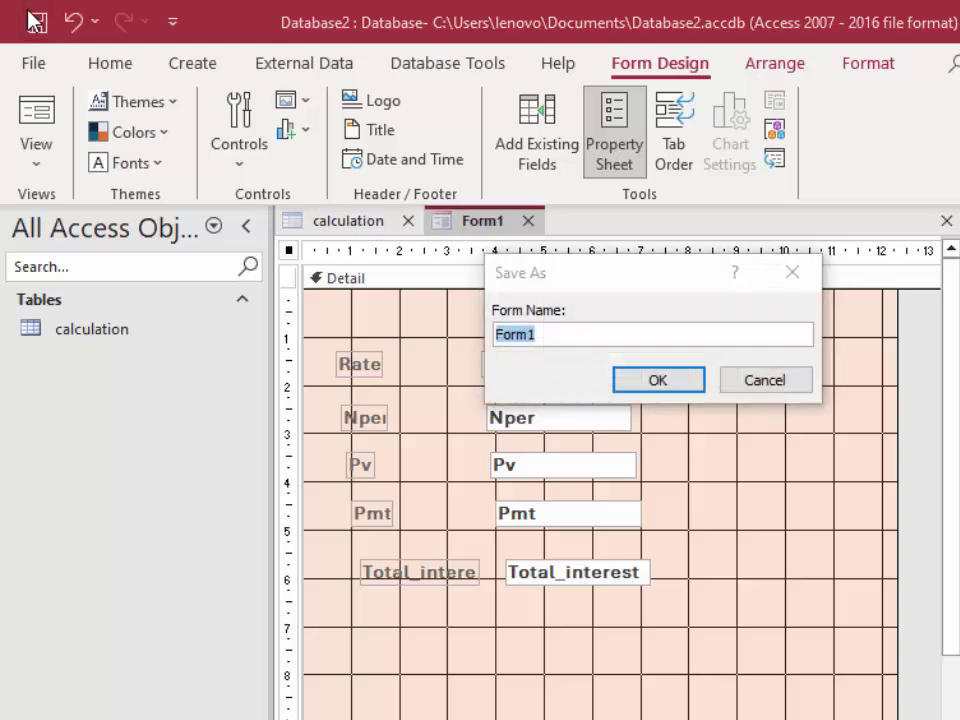
pyautogui.press('BackSpace')
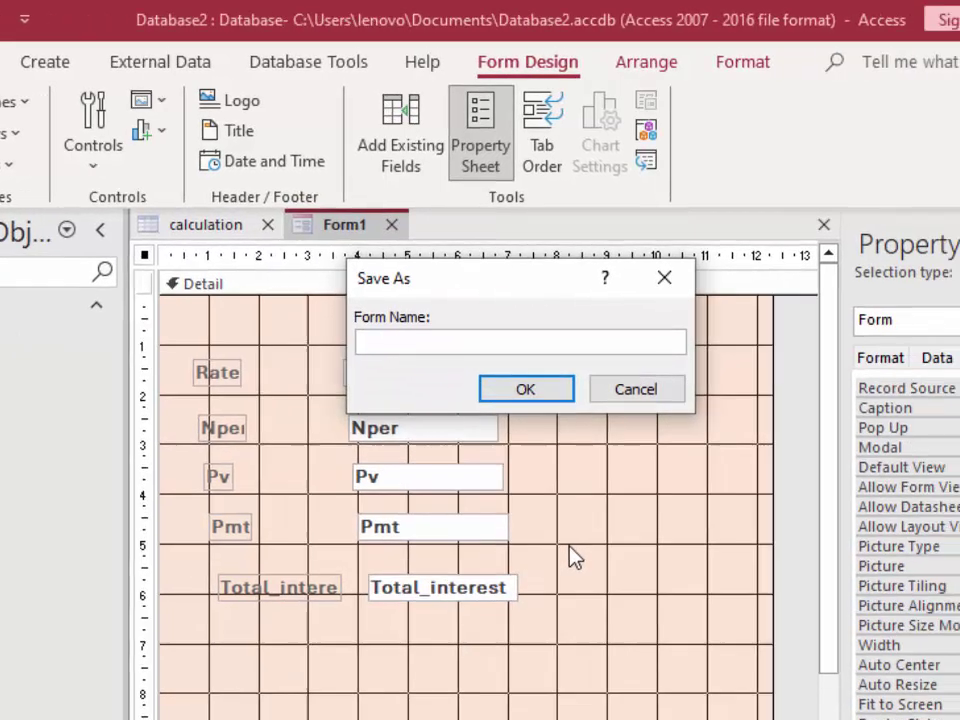
pyautogui.write('Inter')
pyautogui.write('est')
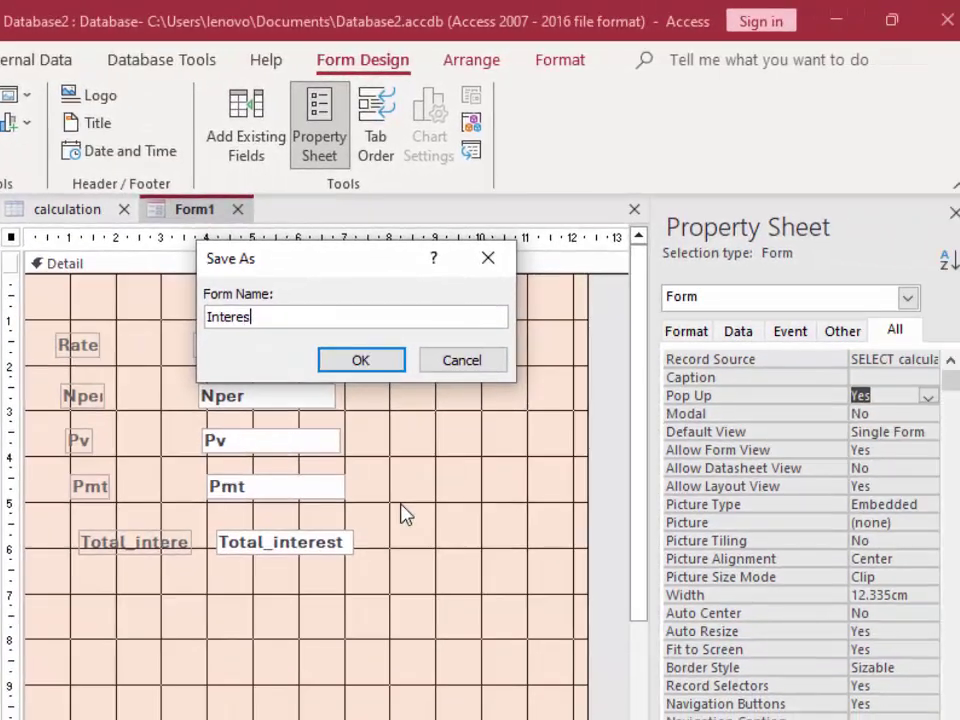
pyautogui.press('Return')
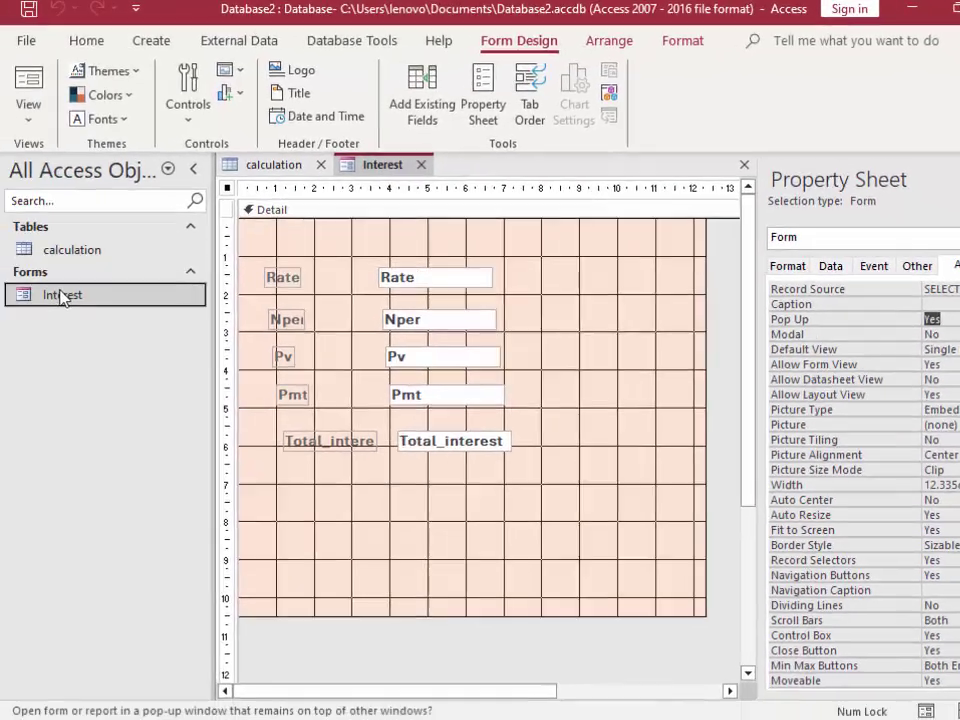
# Step: Open the Interest pop-up form to check the record values, then close it
pyautogui.doubleClick(60, 295)
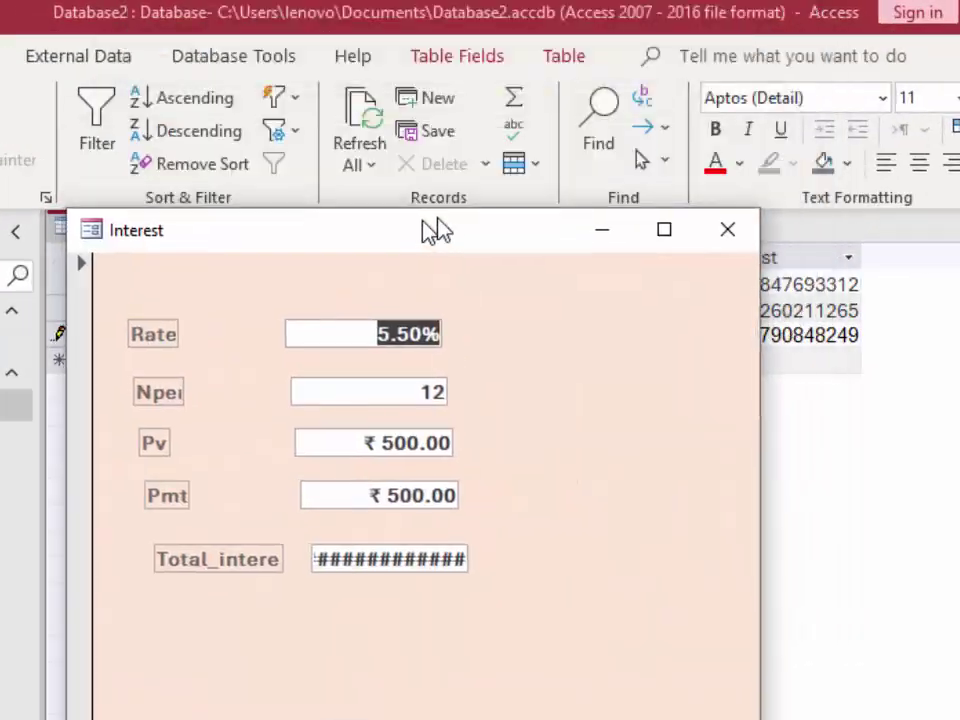
pyautogui.moveTo(435, 230)
pyautogui.mouseDown()
pyautogui.moveTo(400, 210)
pyautogui.moveTo(411, 201)
pyautogui.mouseUp()
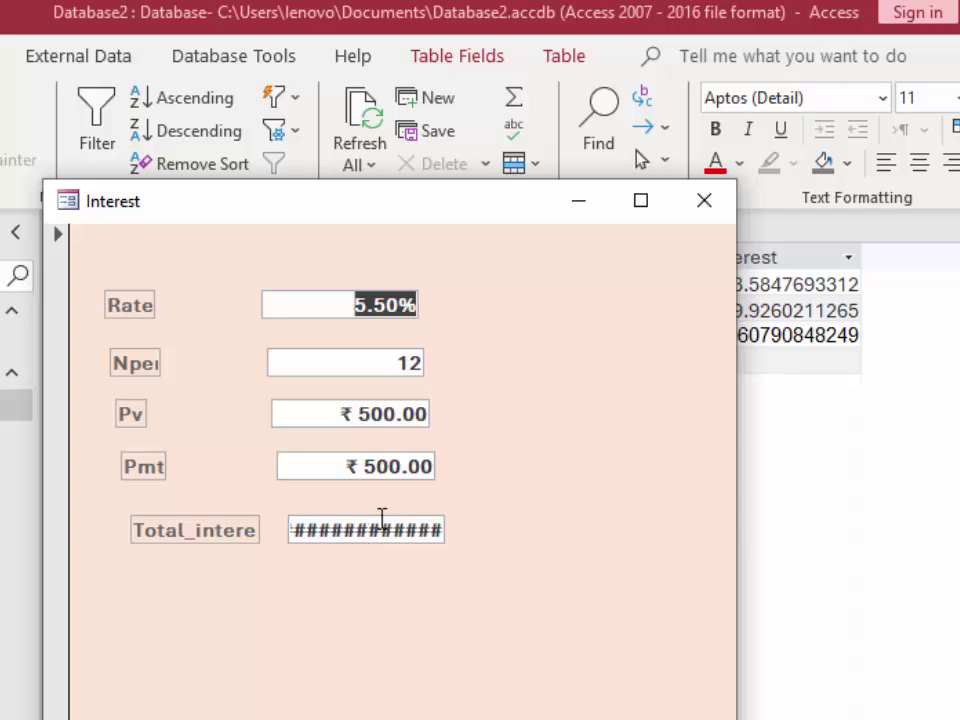
pyautogui.click(708, 204)
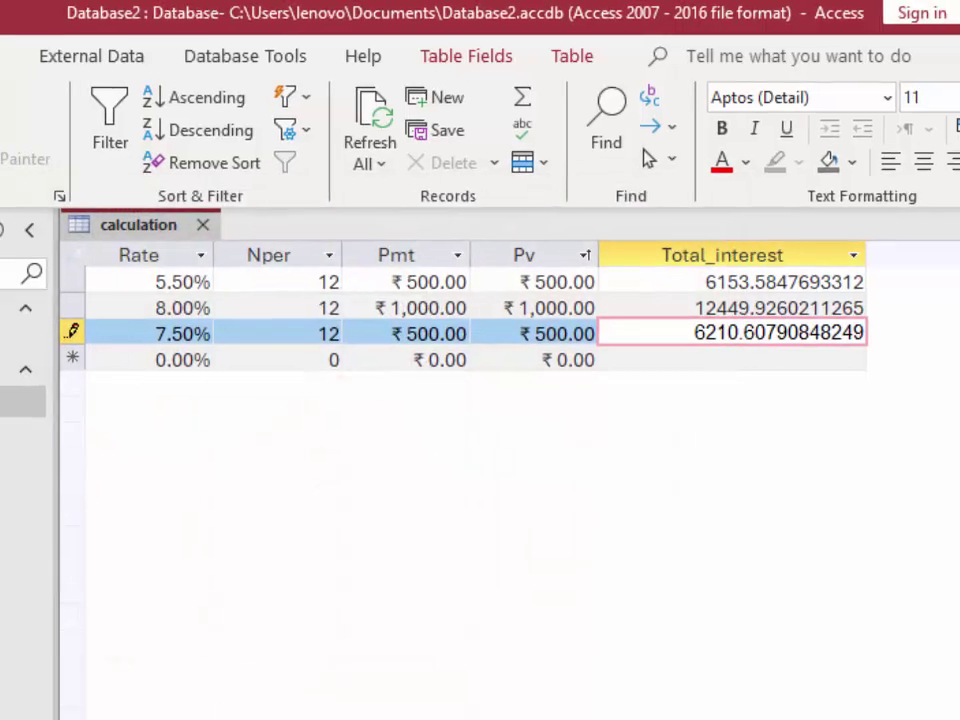
pyautogui.click(71, 258)
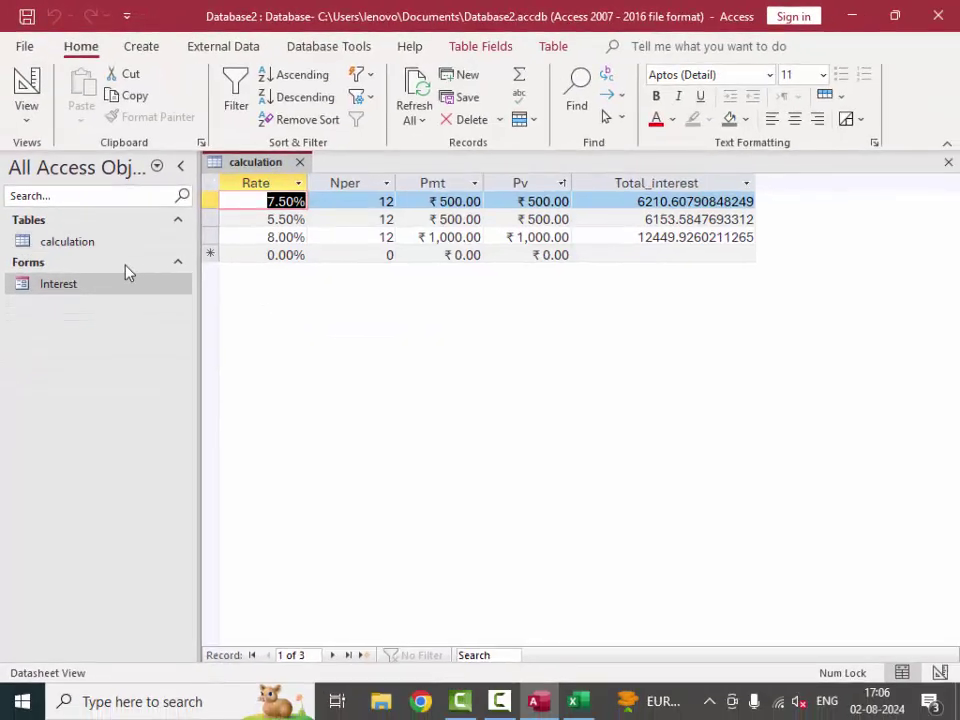
# Step: In the Interest form's Design view, widen the Total_interest text box to about 4.8 cm
pyautogui.click(64, 284)
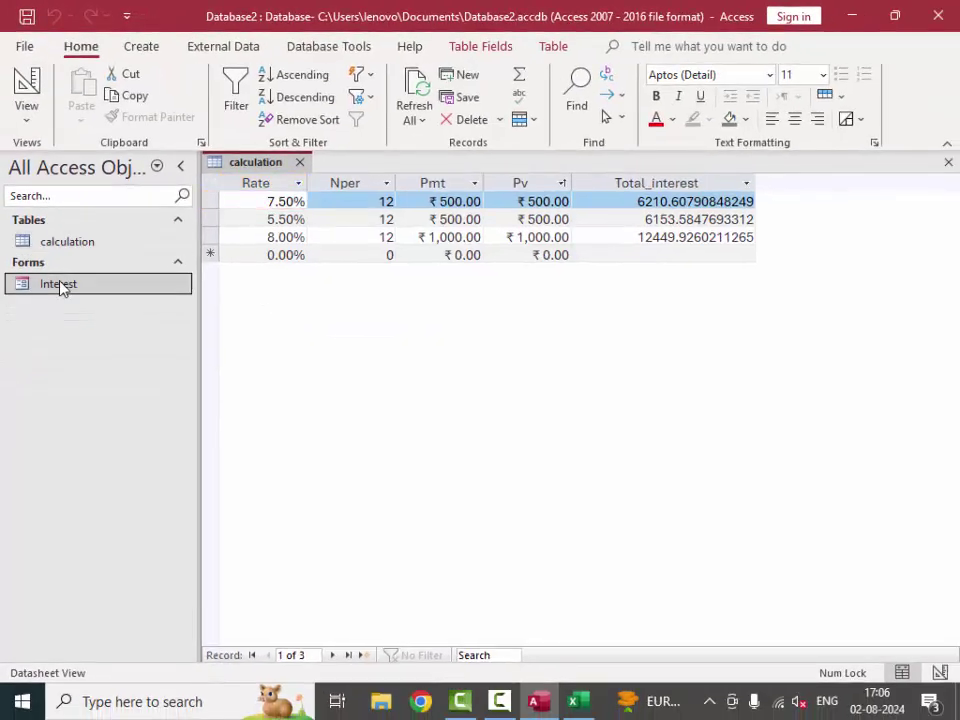
pyautogui.rightClick(79, 284)
pyautogui.click(143, 346)
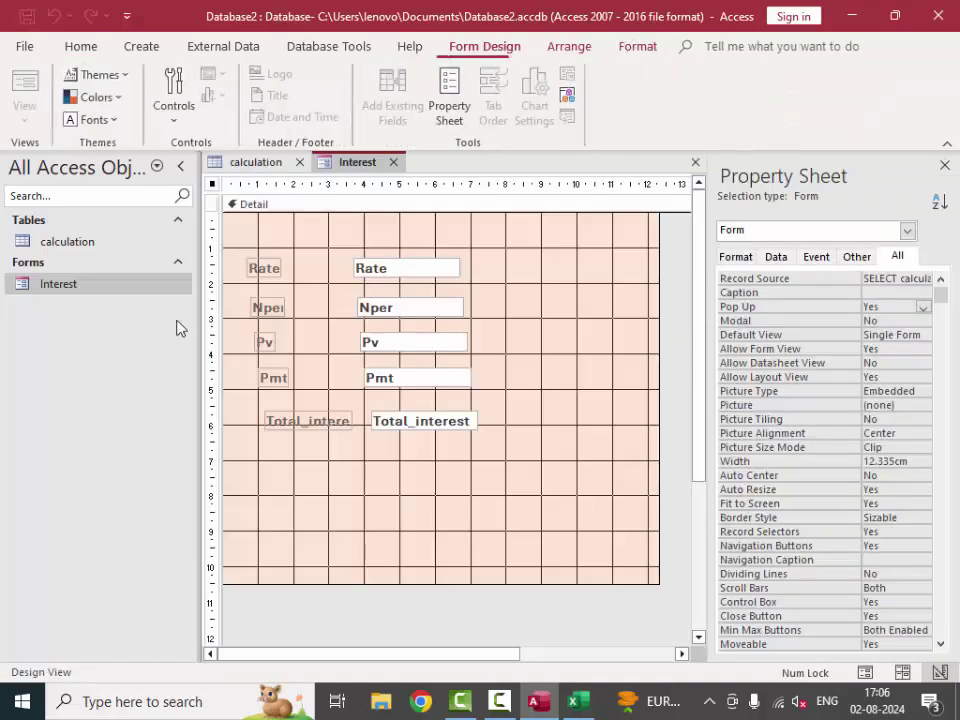
pyautogui.click(463, 420)
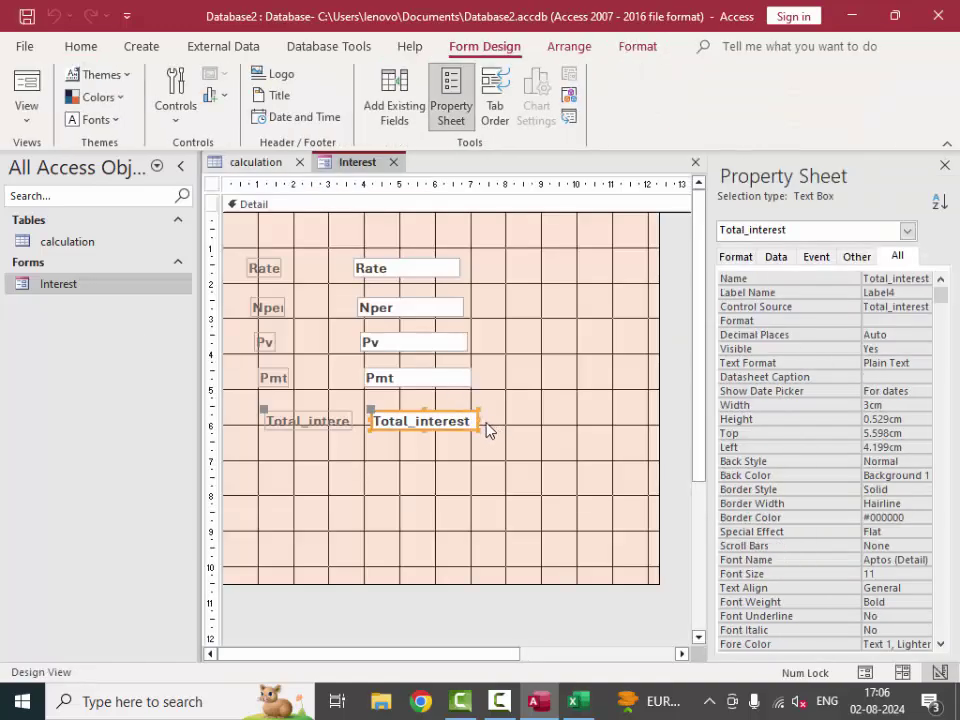
pyautogui.moveTo(481, 421); pyautogui.dragTo(541, 421)
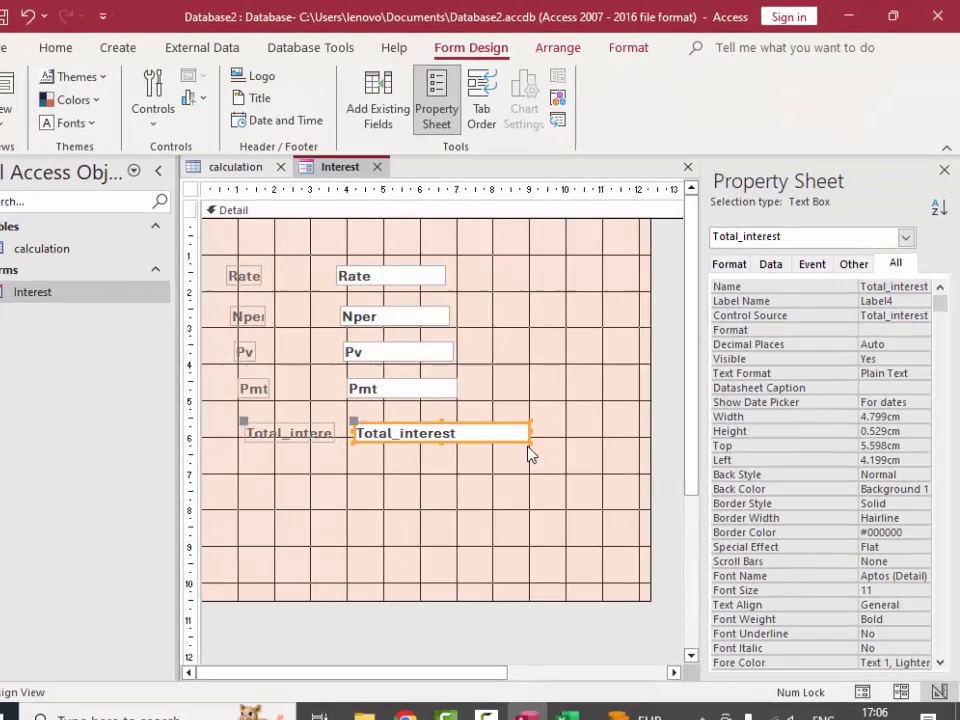
# Step: Preview the form, showing Total_interest 6153.5847693312 for record 1
pyautogui.press('F5')
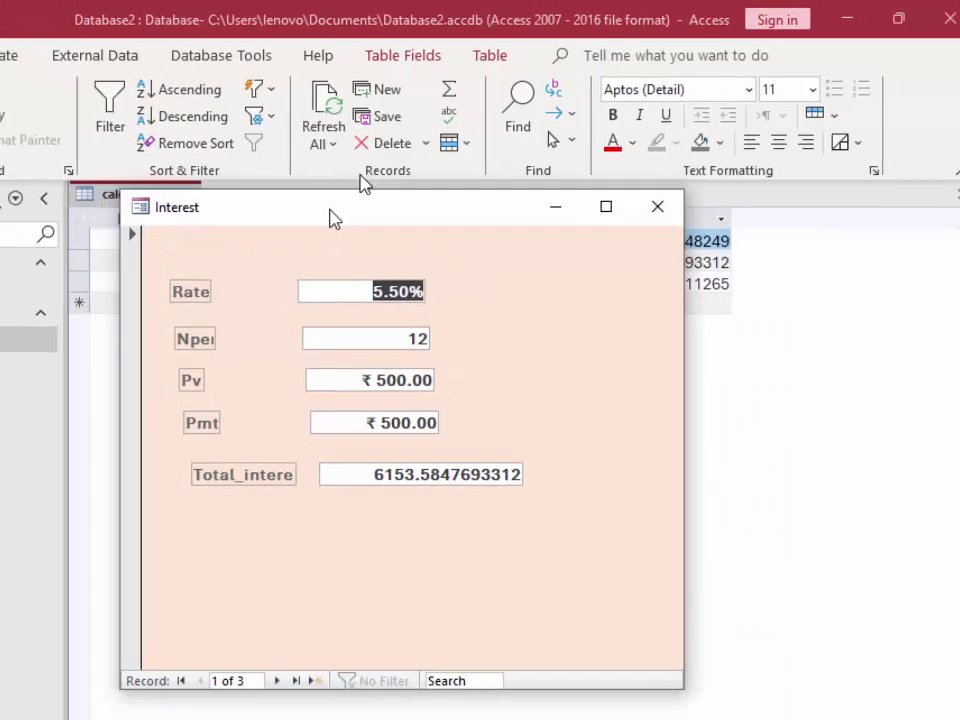
pyautogui.moveTo(335, 218); pyautogui.dragTo(450, 57)
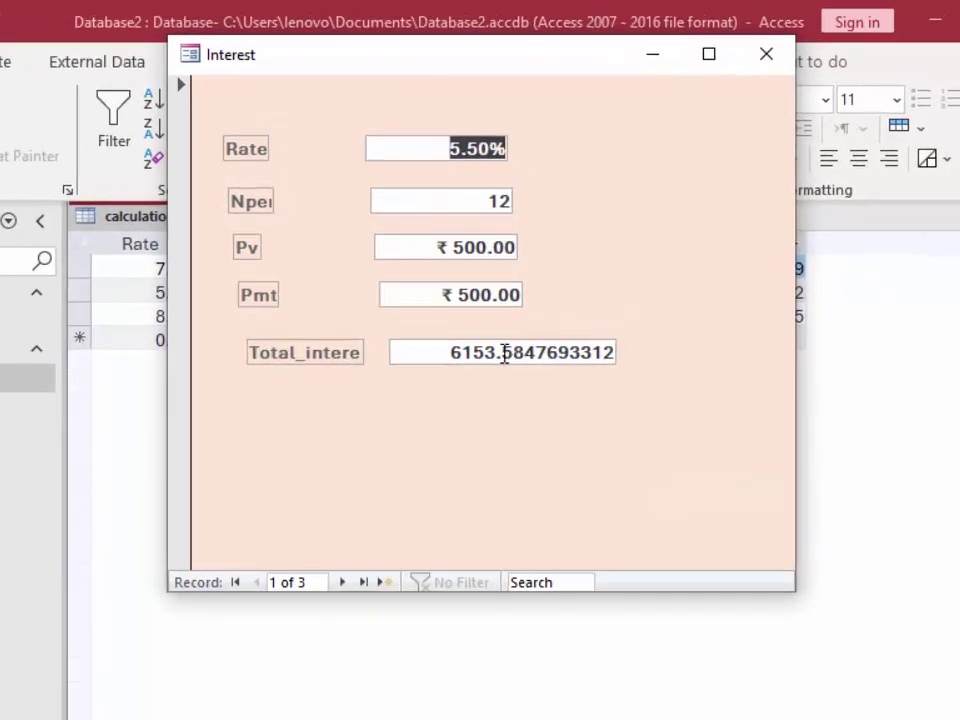
pyautogui.click(293, 362)
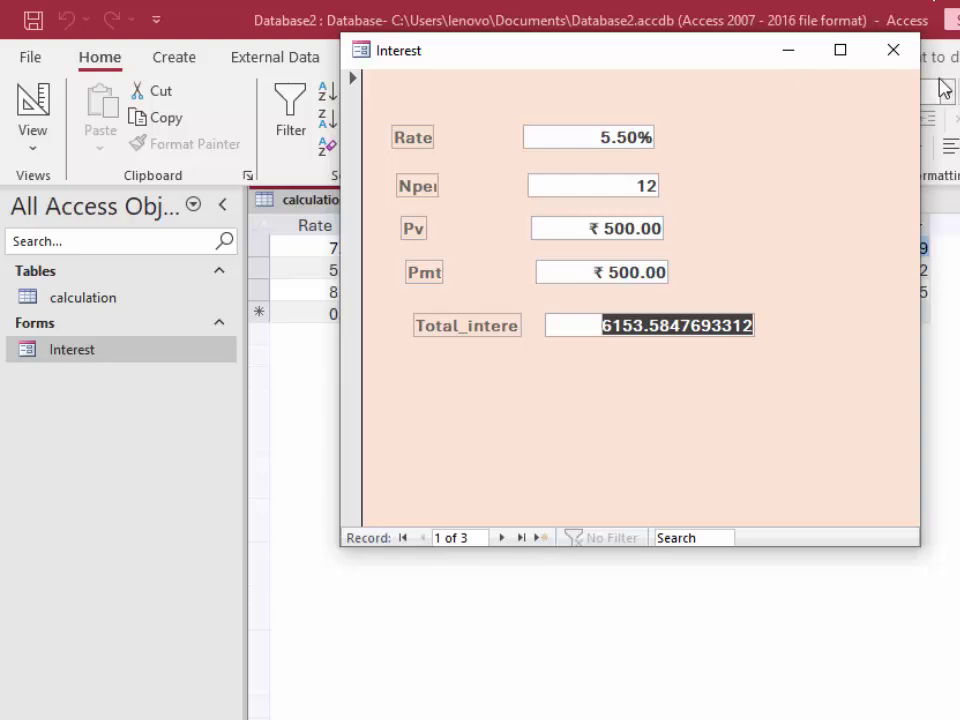
# Step: Save the form and stretch the Total_interest label left so its full name shows
pyautogui.click(893, 50)
pyautogui.click(538, 494)
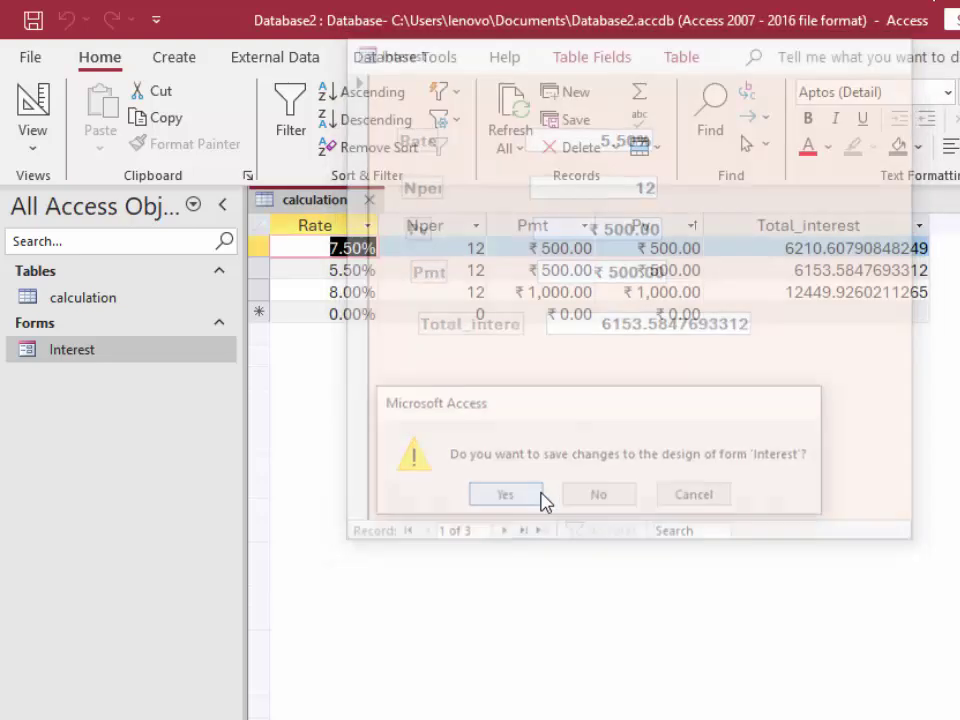
pyautogui.rightClick(122, 352)
pyautogui.click(187, 422)
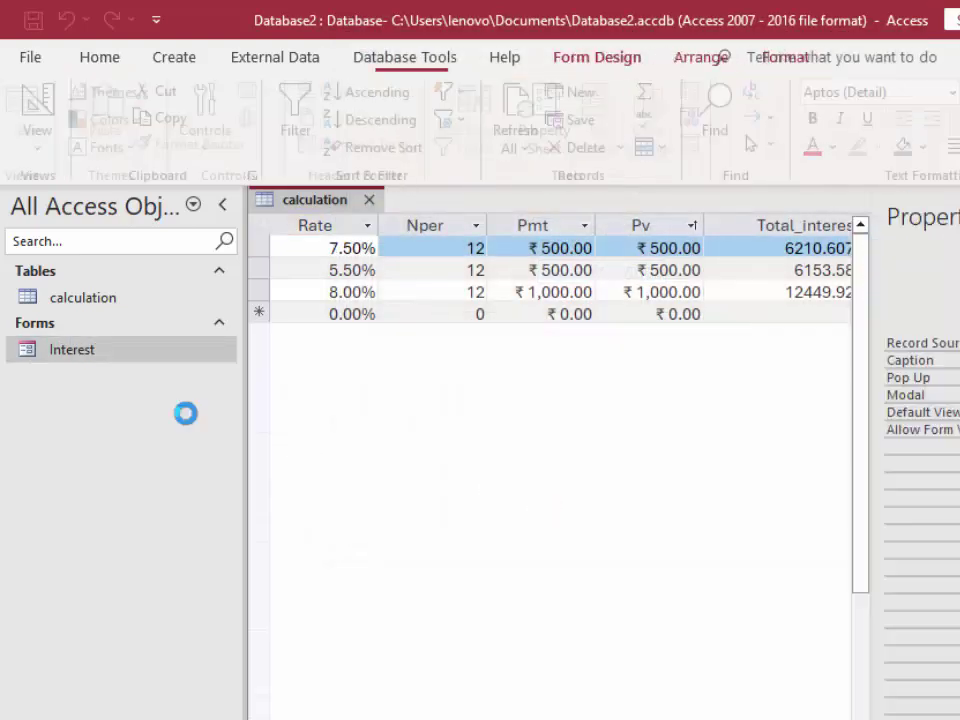
pyautogui.click(341, 516)
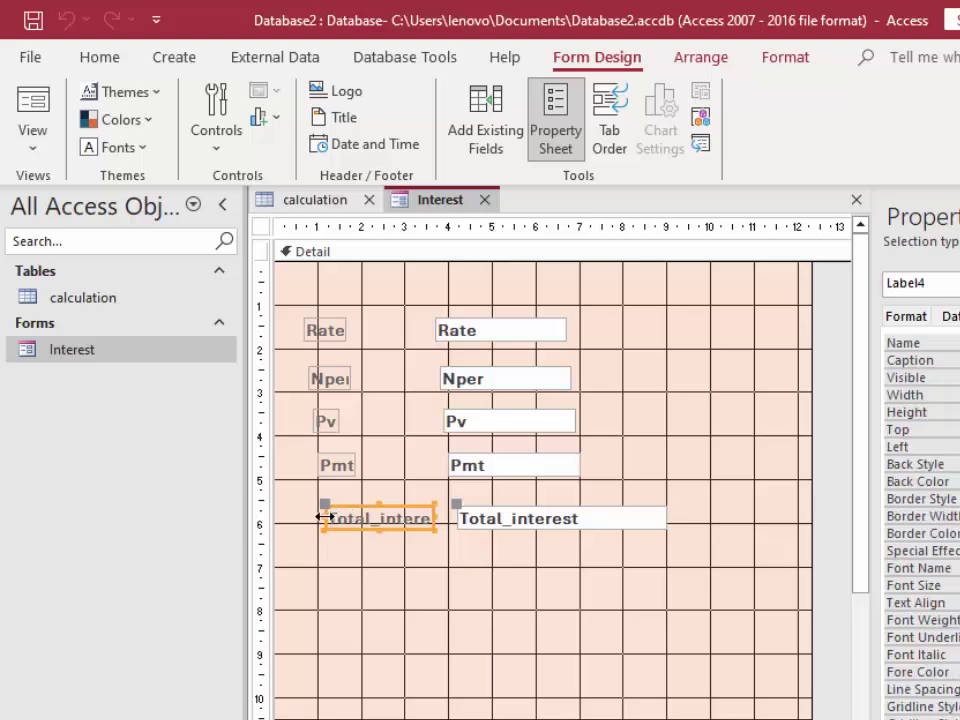
pyautogui.moveTo(322, 517); pyautogui.dragTo(285, 517)
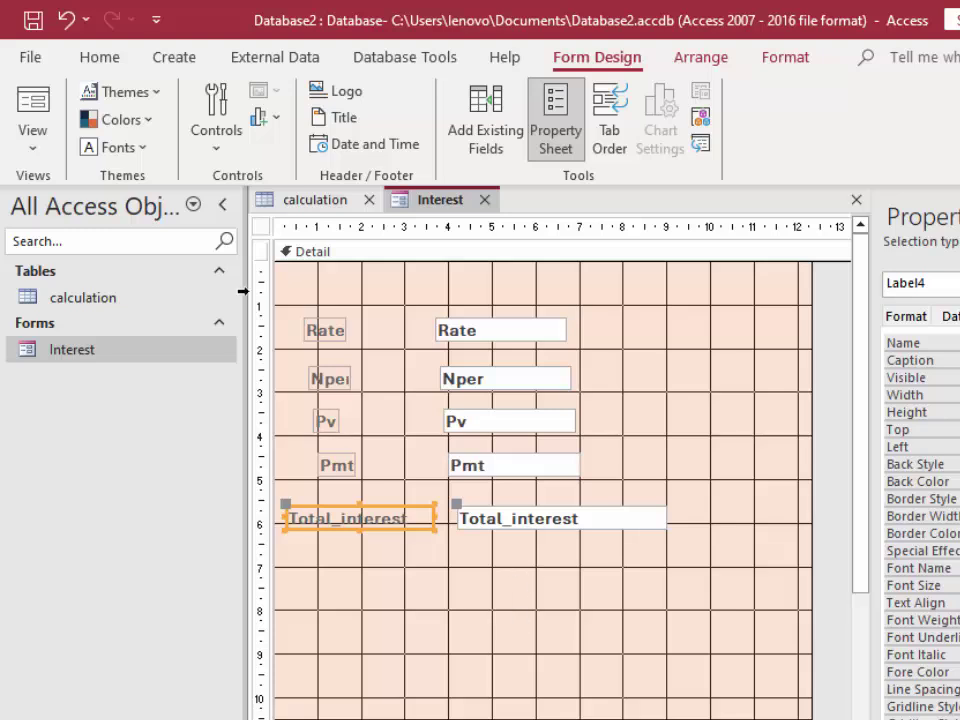
# Step: Preview the form through records 2 and 3, then close it, saving changes
pyautogui.click(32, 110)
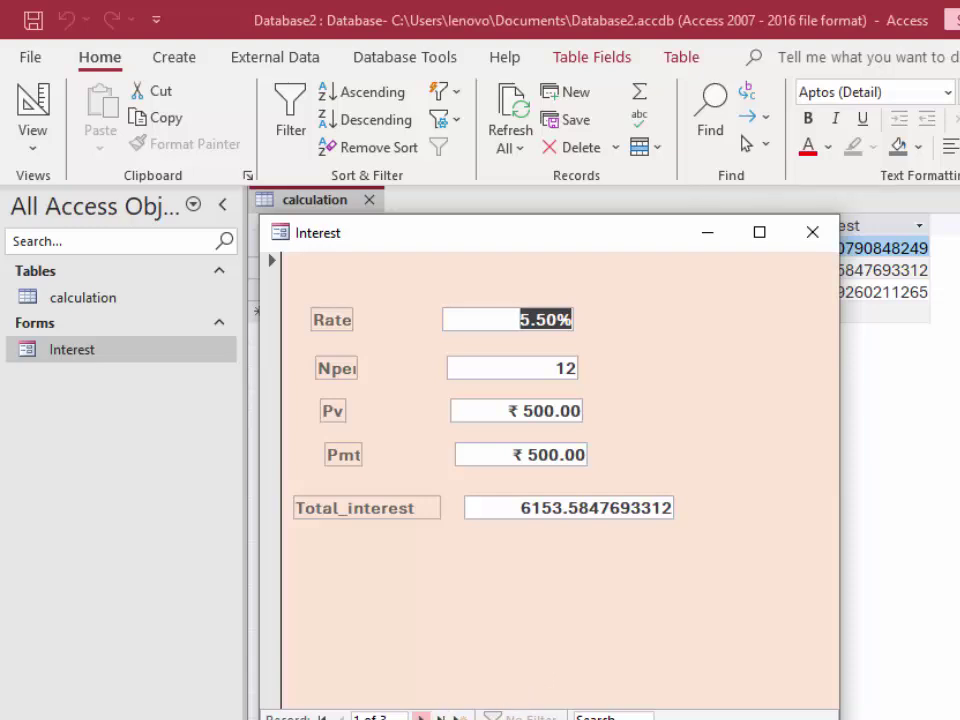
pyautogui.click(421, 717)
pyautogui.click(421, 717)
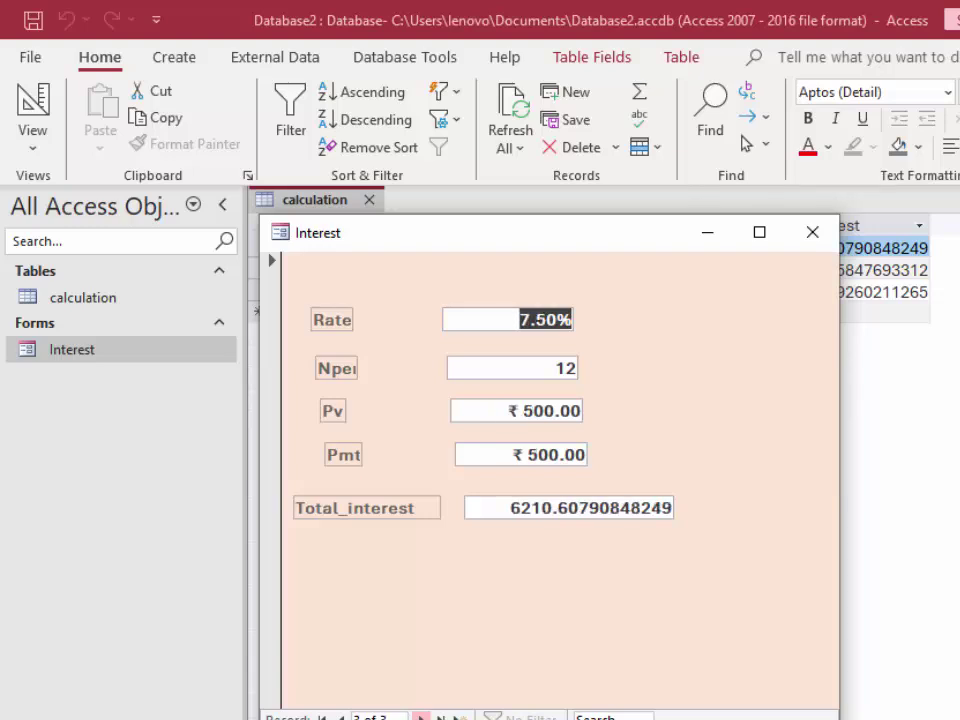
pyautogui.click(810, 232)
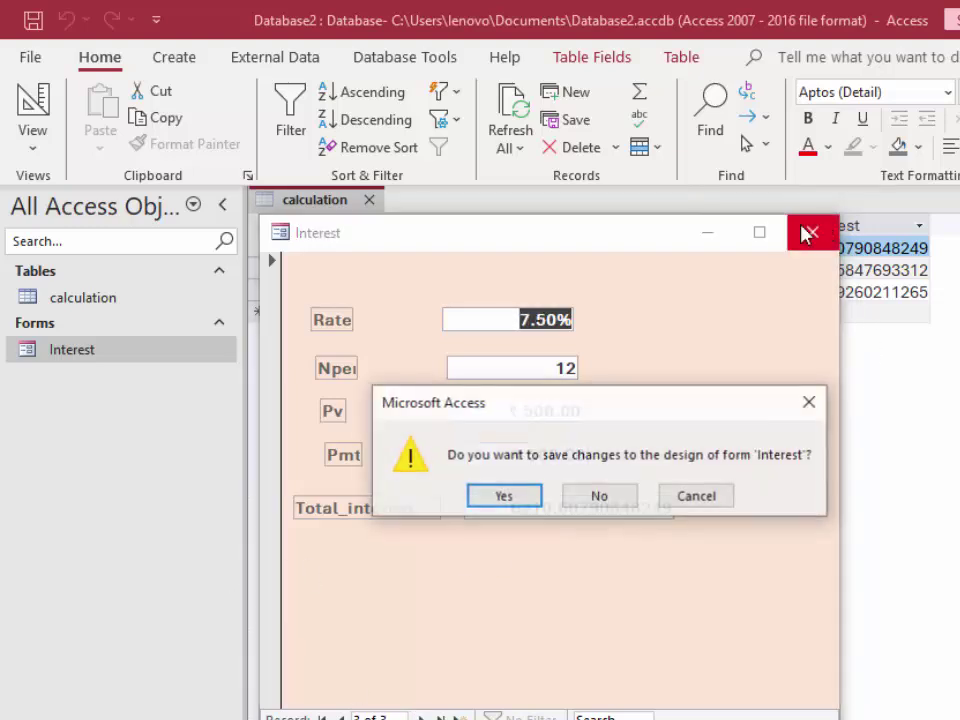
pyautogui.click(507, 496)
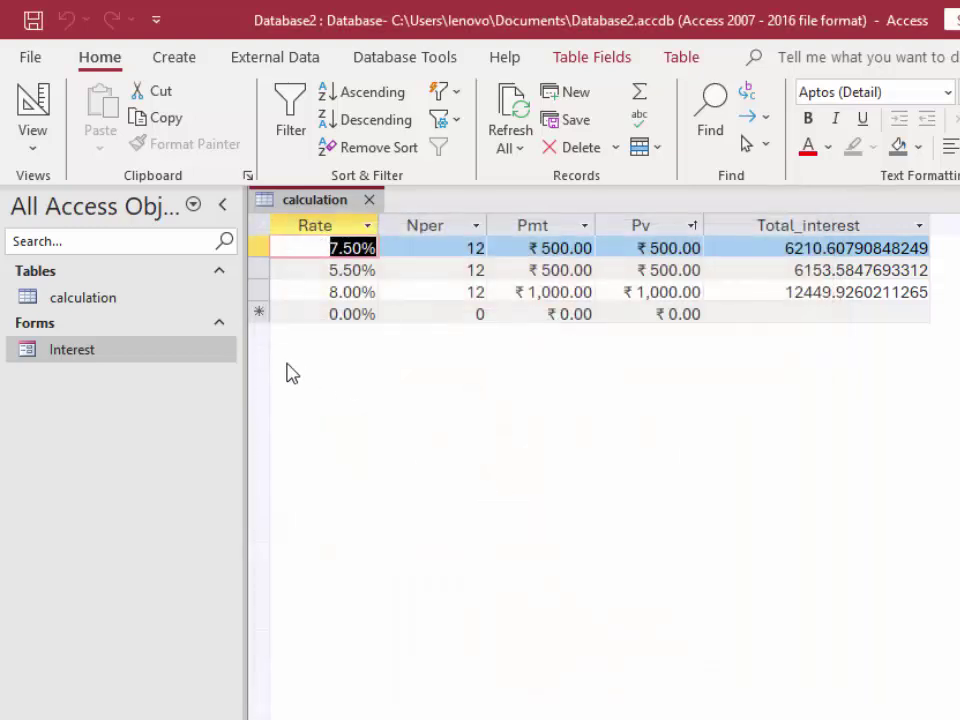
# Step: Draw a command button below Total_interest on the Interest form in Design view
pyautogui.rightClick(117, 353)
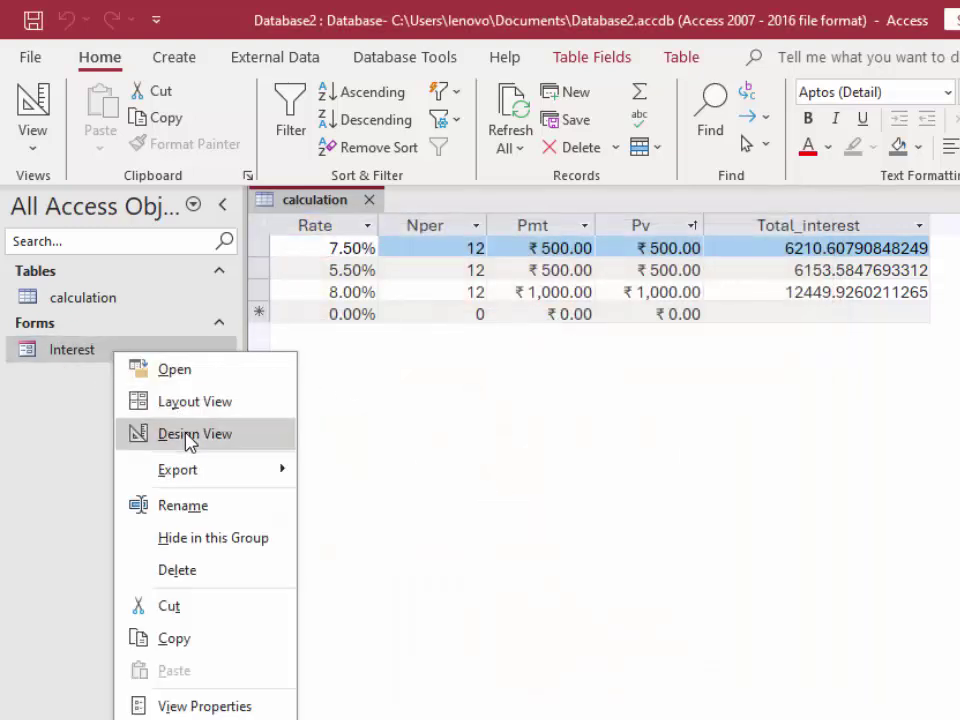
pyautogui.click(130, 436)
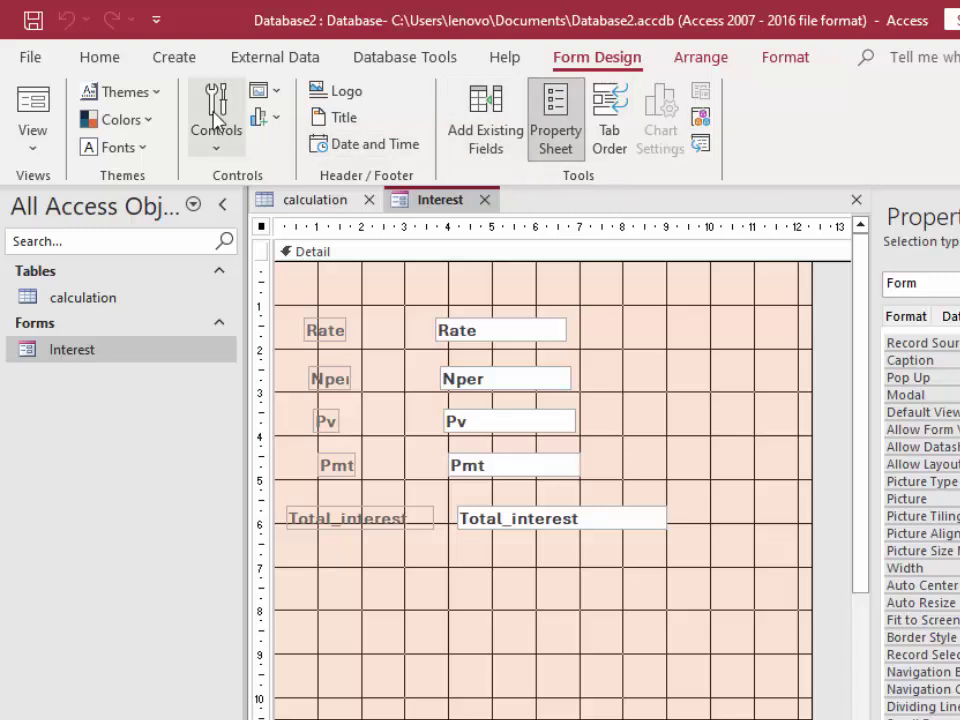
pyautogui.click(215, 150)
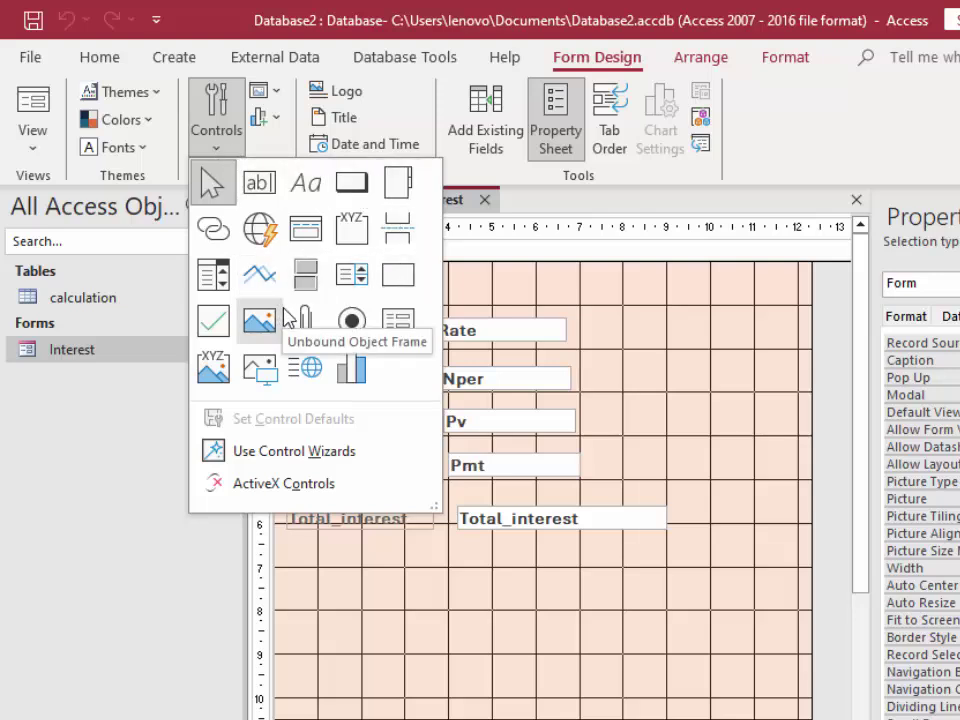
pyautogui.click(351, 184)
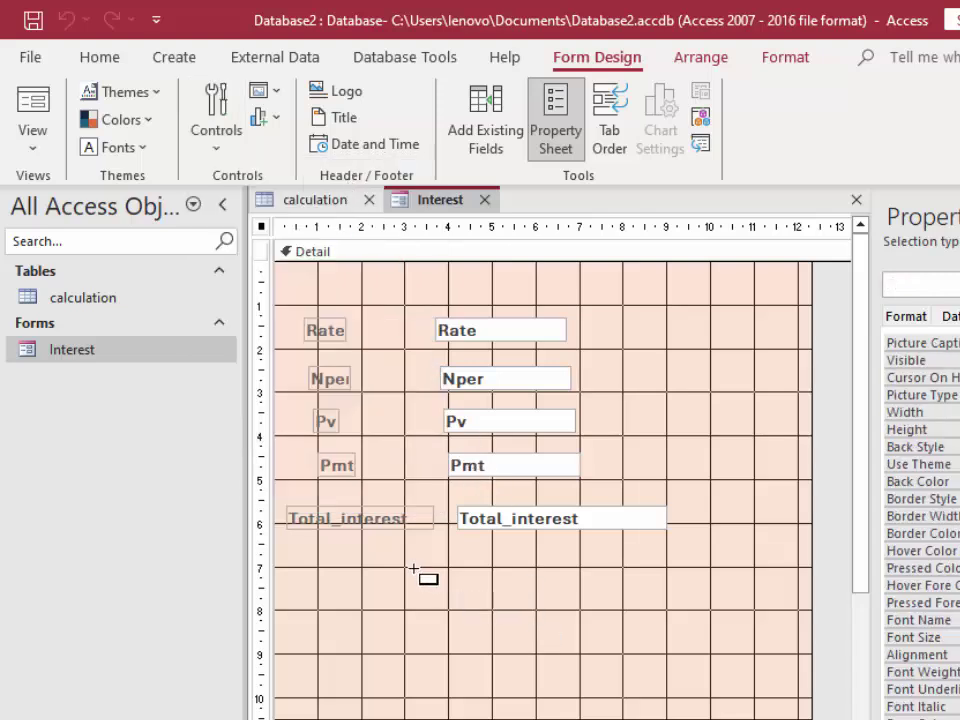
pyautogui.moveTo(393, 563); pyautogui.dragTo(551, 606)
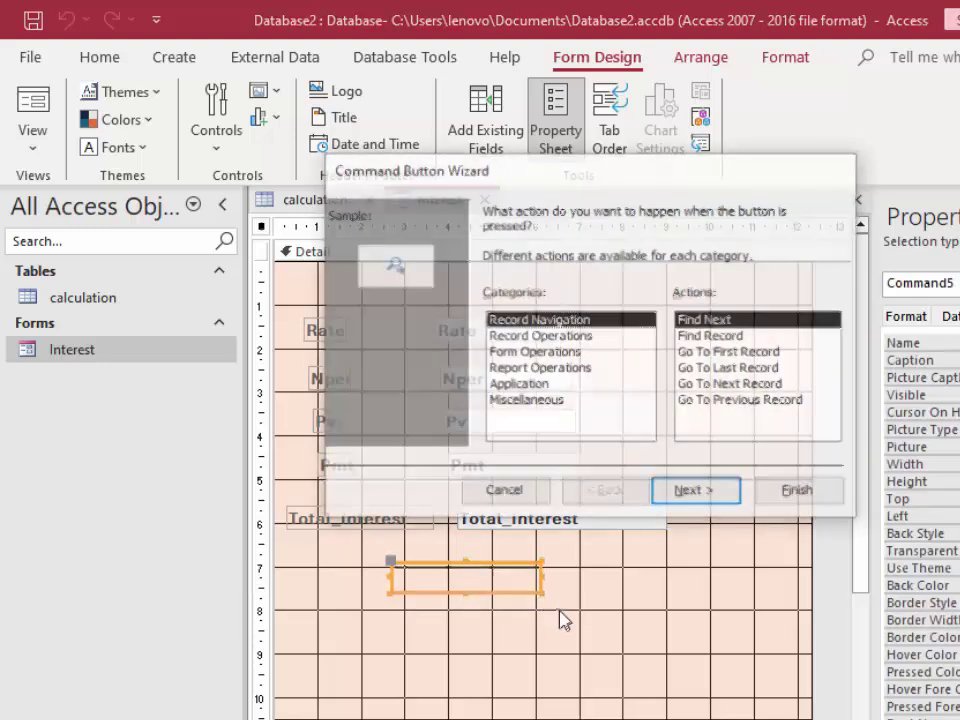
# Step: Make the button go to the next record, captioned 'Next Record', and enlarge it slightly
pyautogui.click(760, 385)
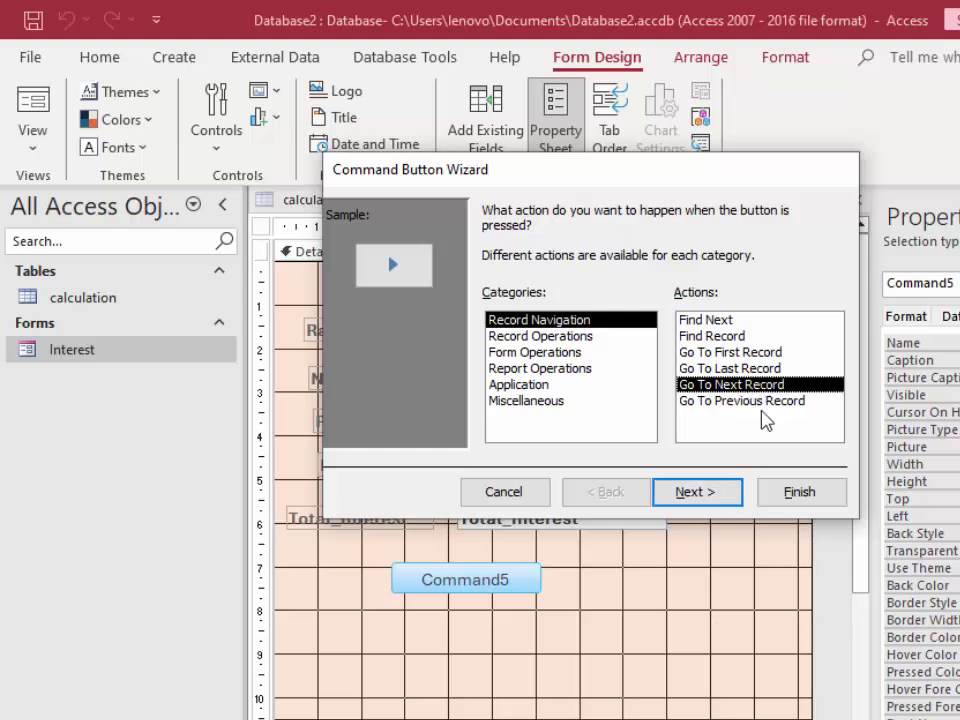
pyautogui.click(720, 493)
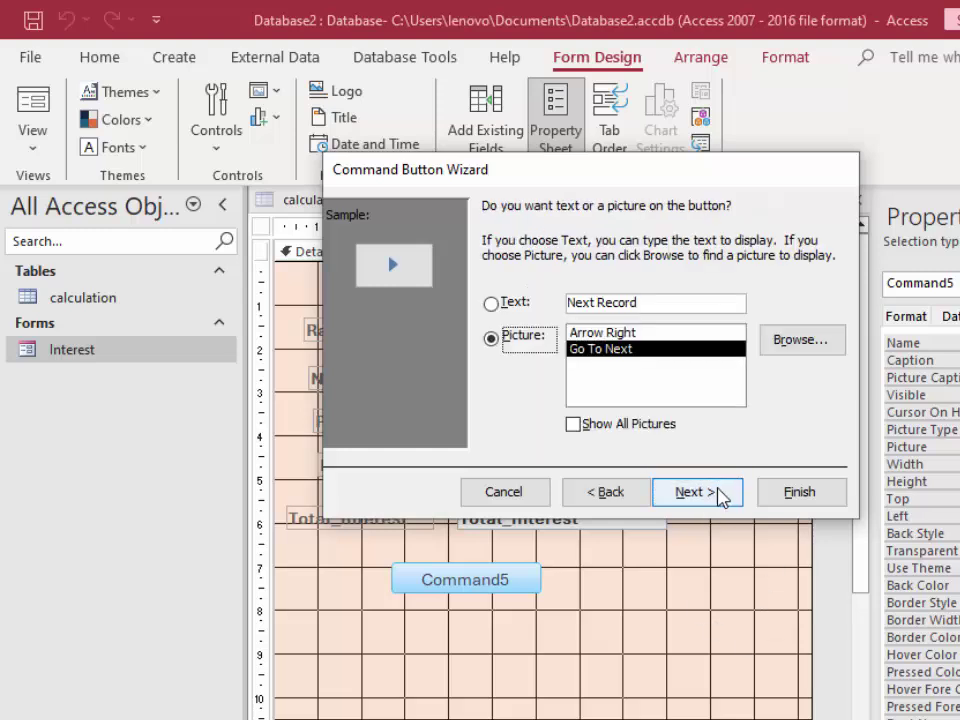
pyautogui.click(515, 310)
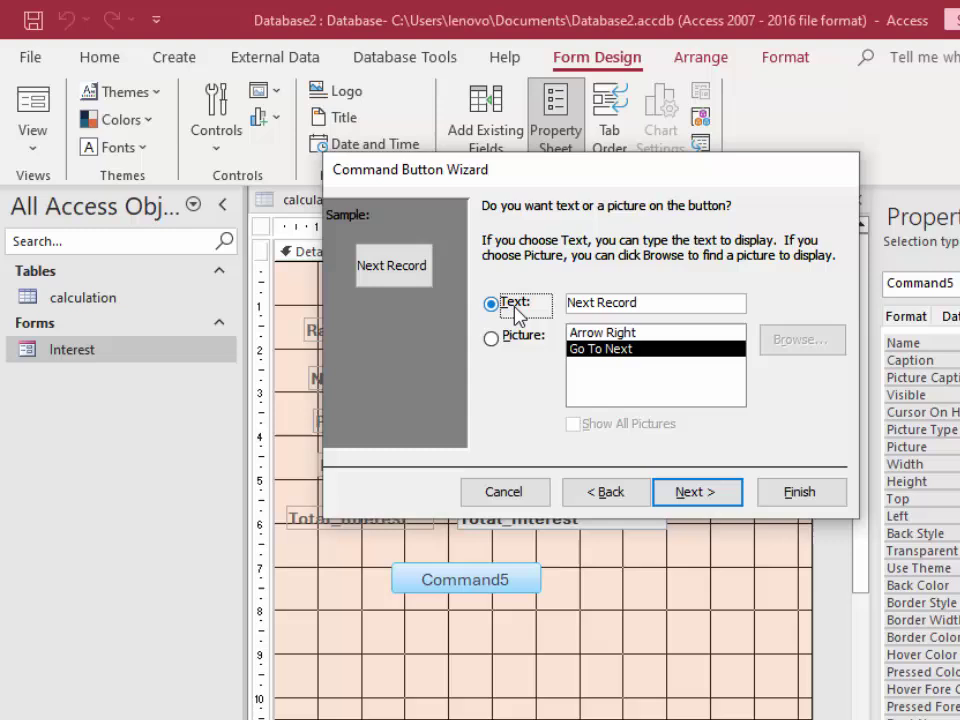
pyautogui.click(709, 492)
pyautogui.click(816, 497)
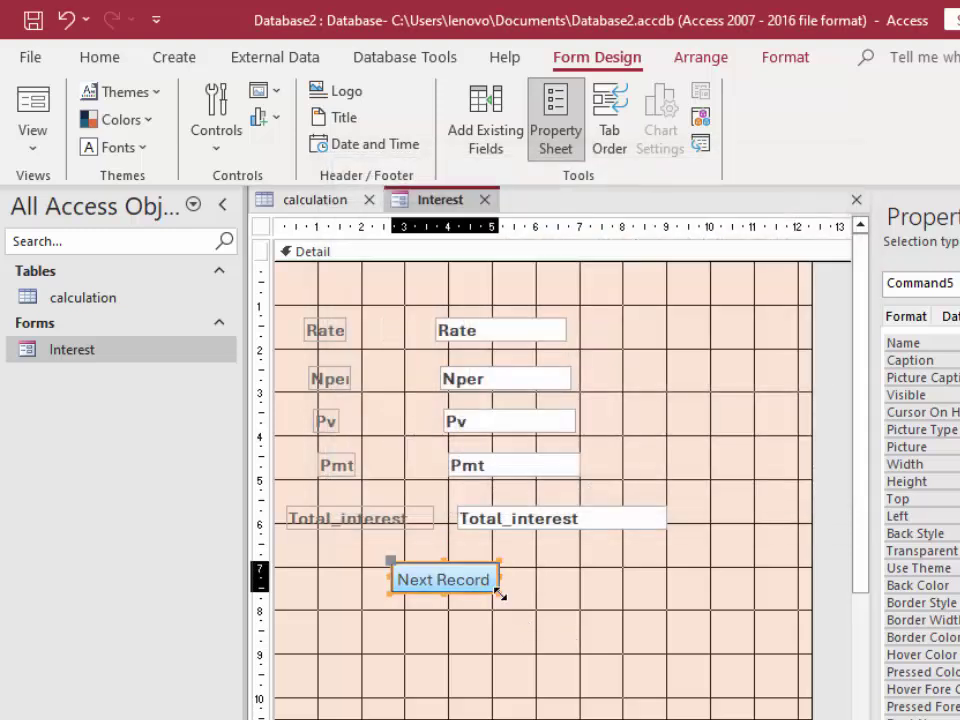
pyautogui.moveTo(499, 594); pyautogui.dragTo(528, 604)
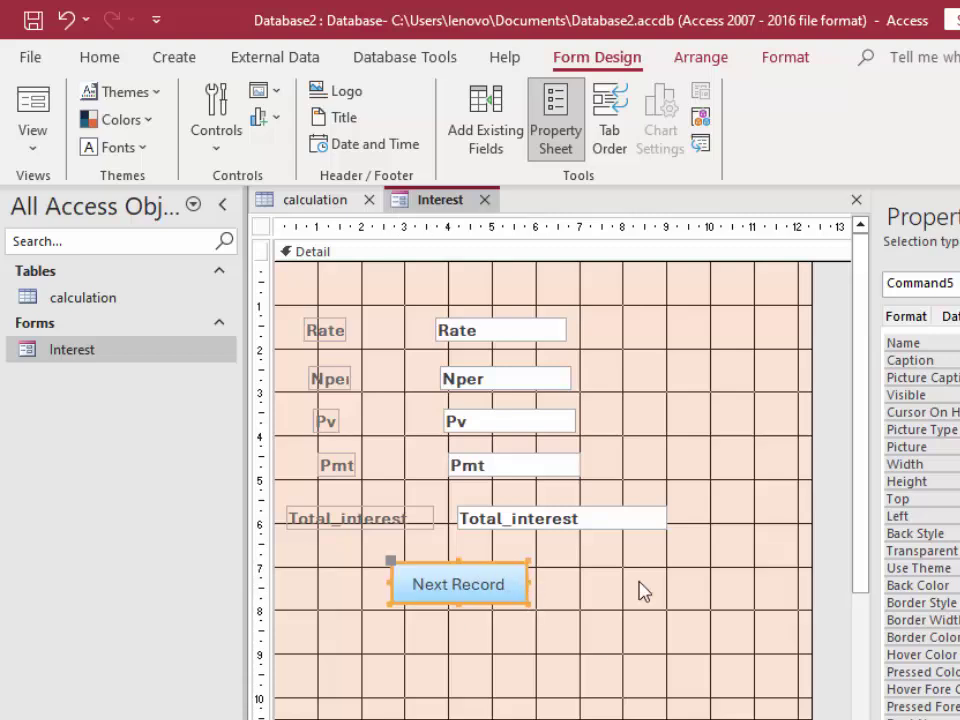
pyautogui.click(32, 115)
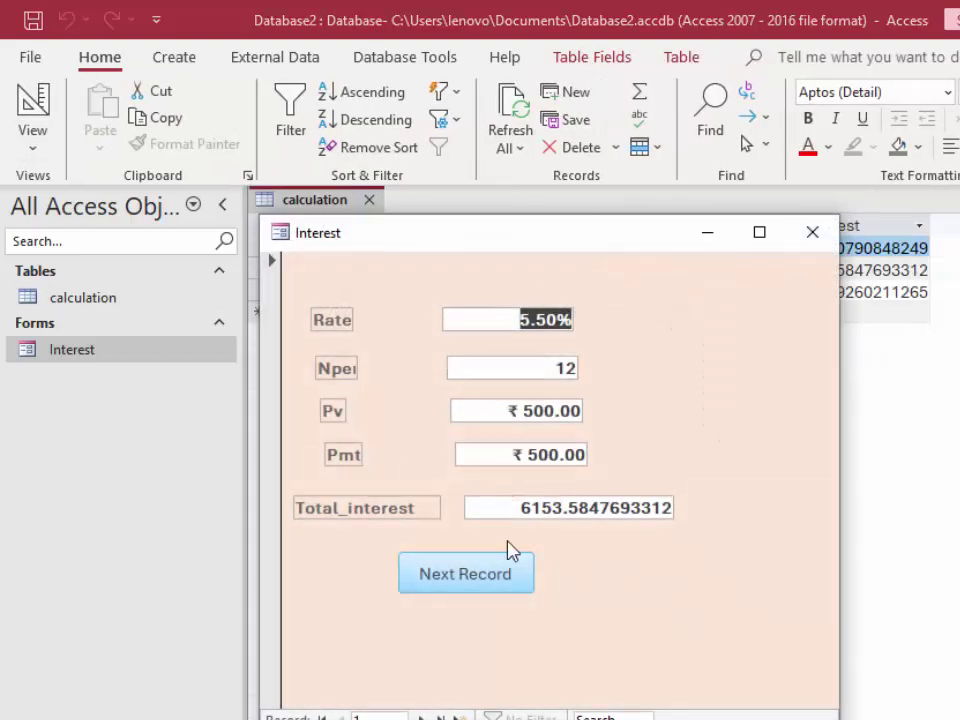
# Step: Use the Next Record button twice to reach record 3 of 3, Rate 7.50%
pyautogui.click(483, 582)
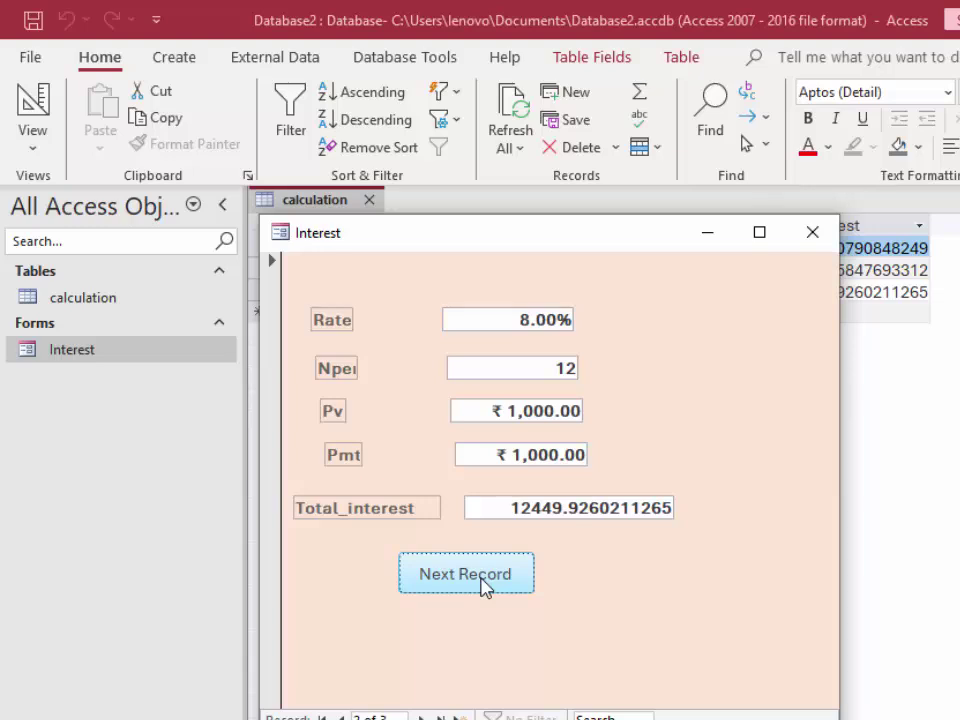
pyautogui.click(483, 582)
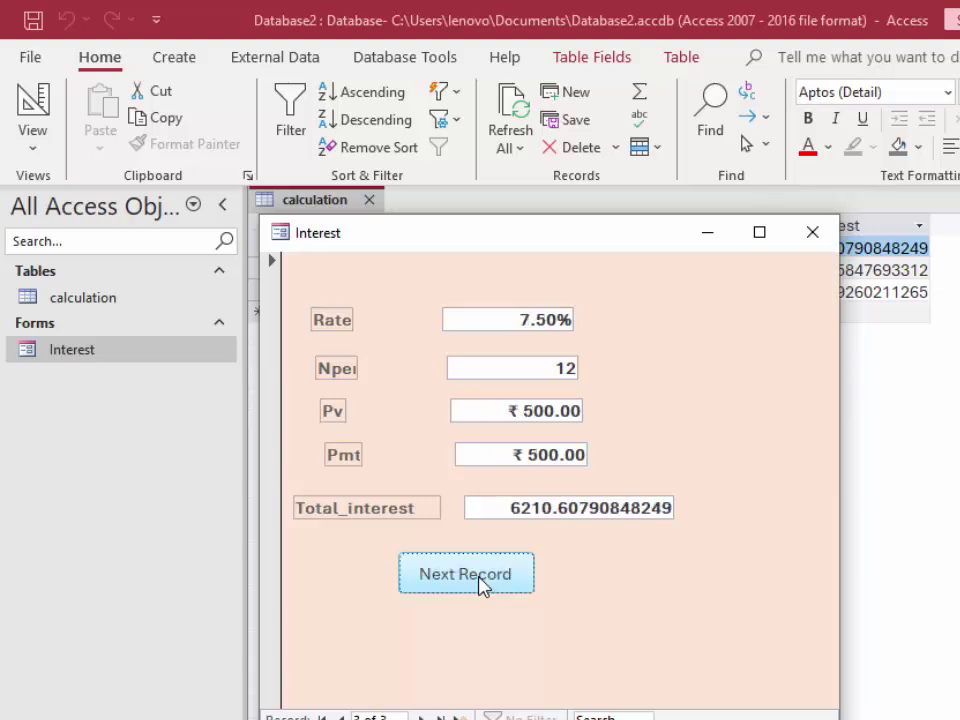